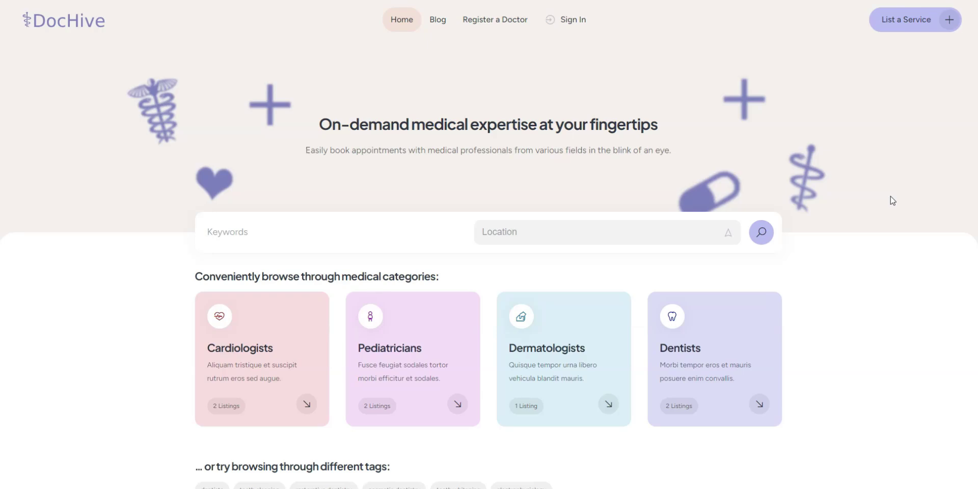
Step: Browse the home page and page through the Top Doctors list
scroll(893, 200, down, 2)
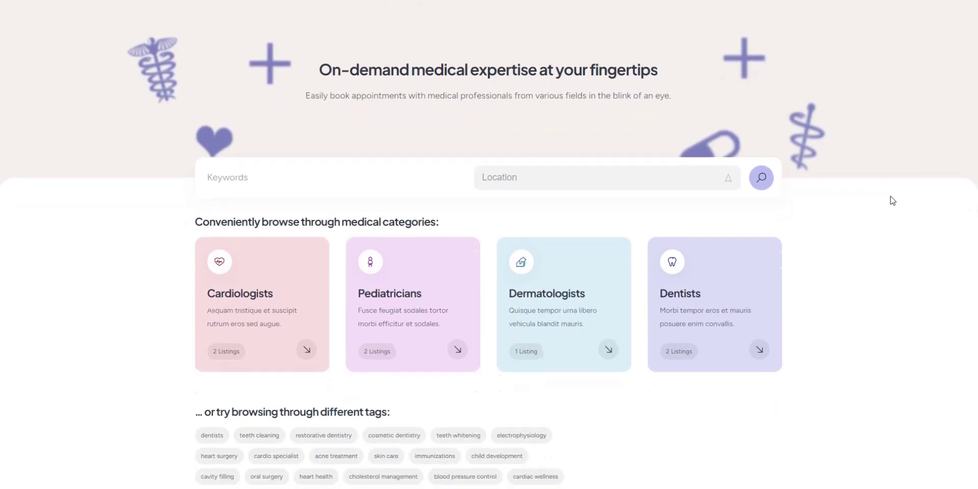
scroll(892, 200, down, 3)
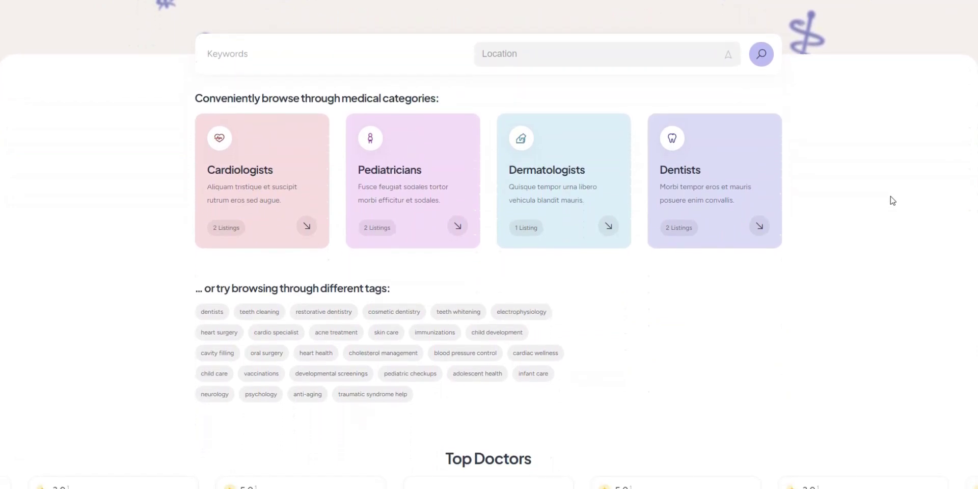
scroll(892, 200, down, 3)
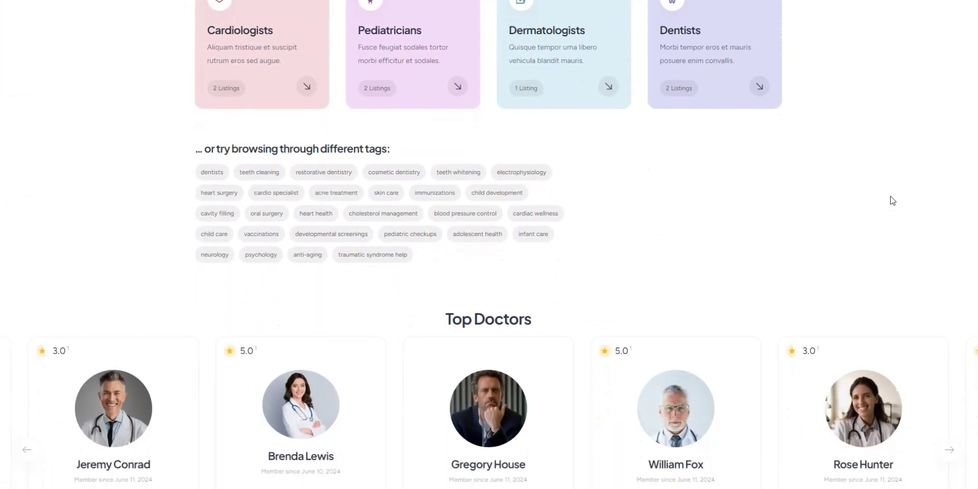
scroll(892, 200, down, 3)
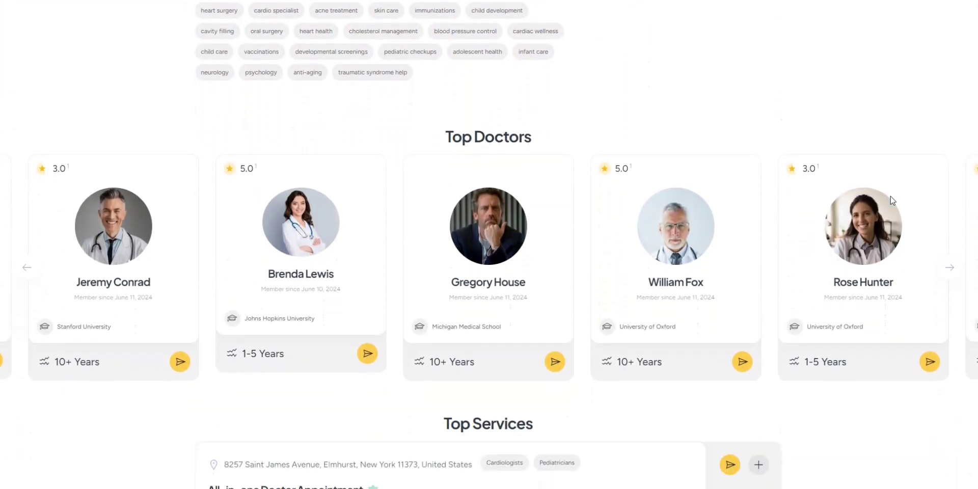
click(954, 235)
click(955, 234)
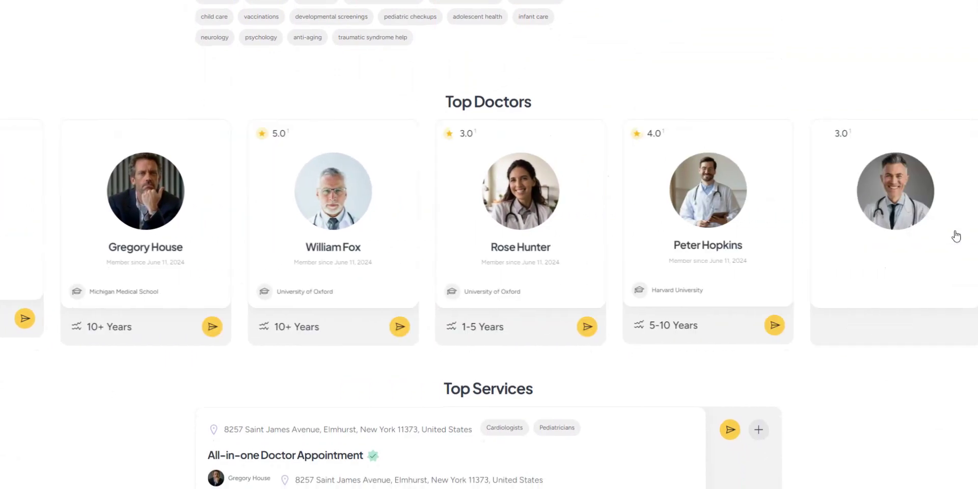
click(955, 235)
scroll(921, 357, down, 3)
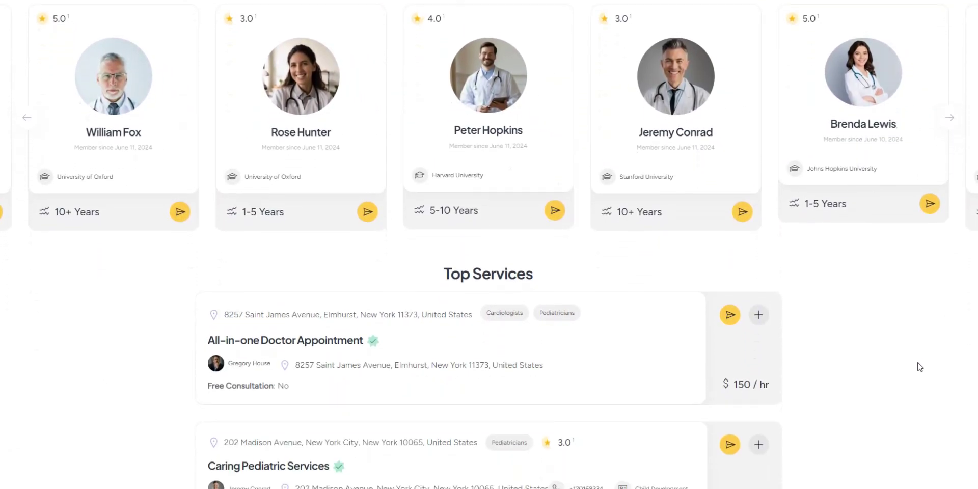
scroll(920, 367, down, 2)
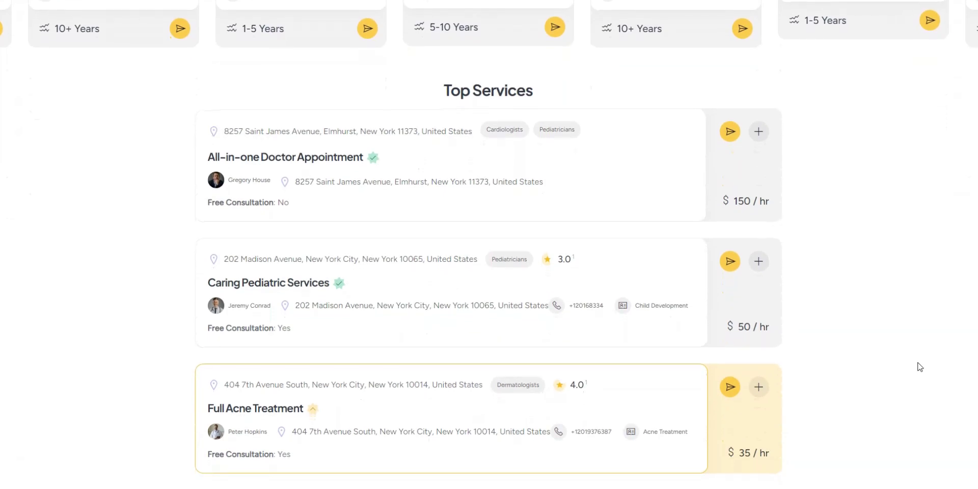
scroll(920, 367, up, 15)
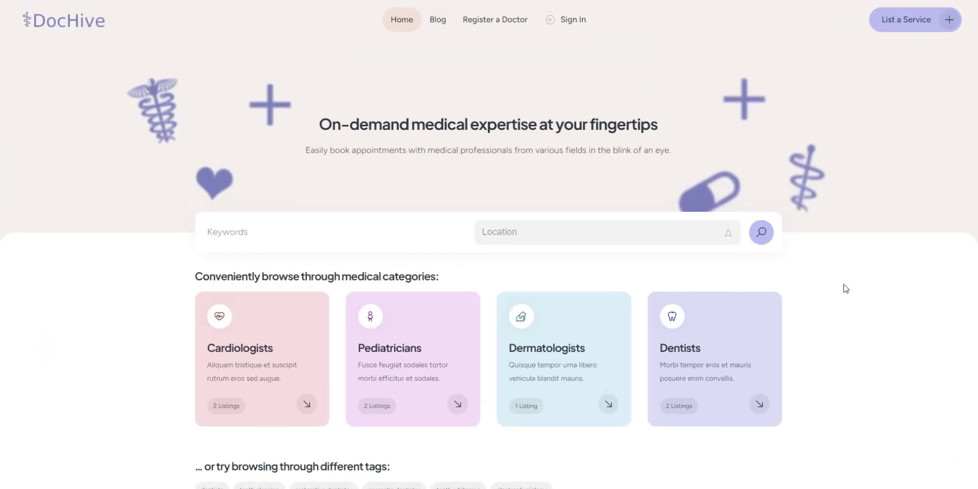
Step: Search all available services and open the Professional Teeth Cleaning listing
click(765, 239)
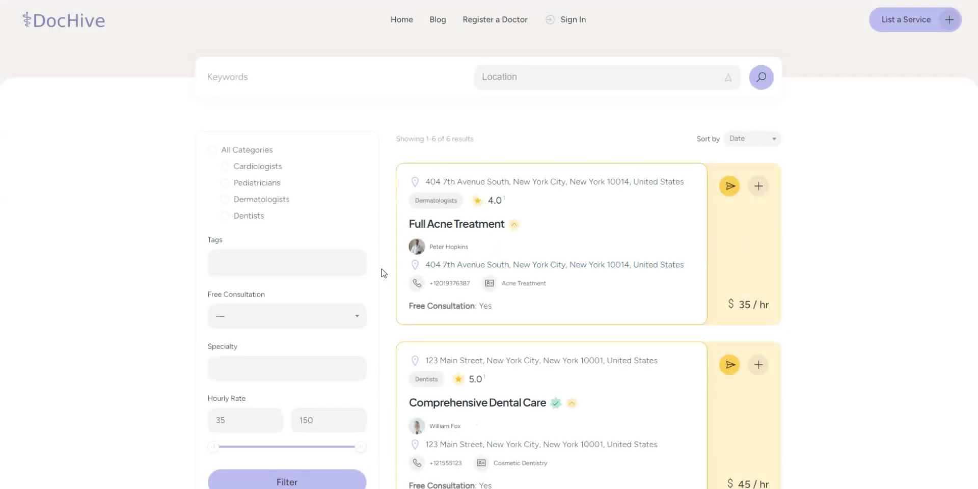
scroll(383, 273, down, 3)
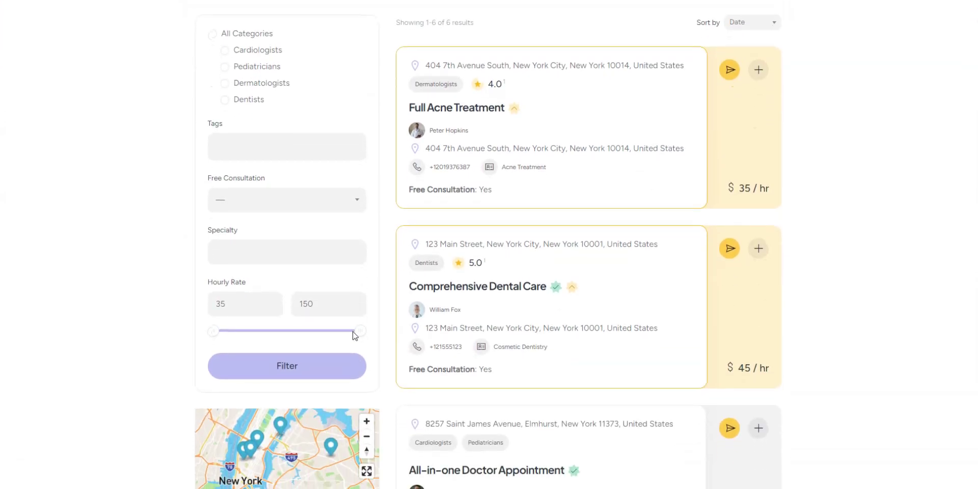
scroll(398, 319, down, 3)
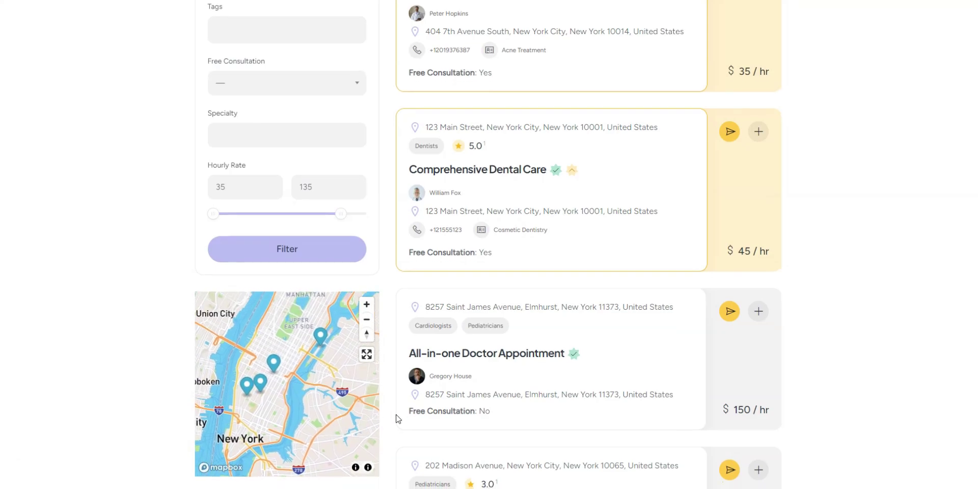
scroll(692, 303, down, 7)
scroll(662, 310, down, 6)
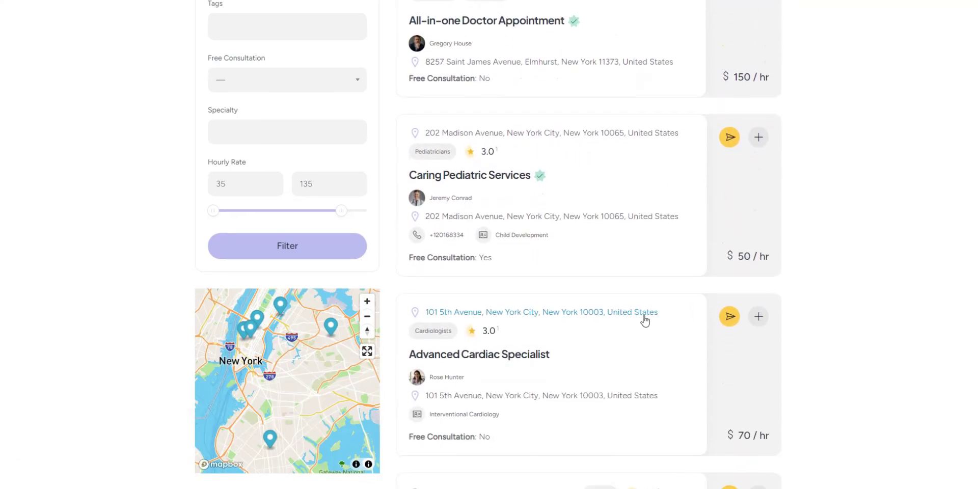
click(517, 350)
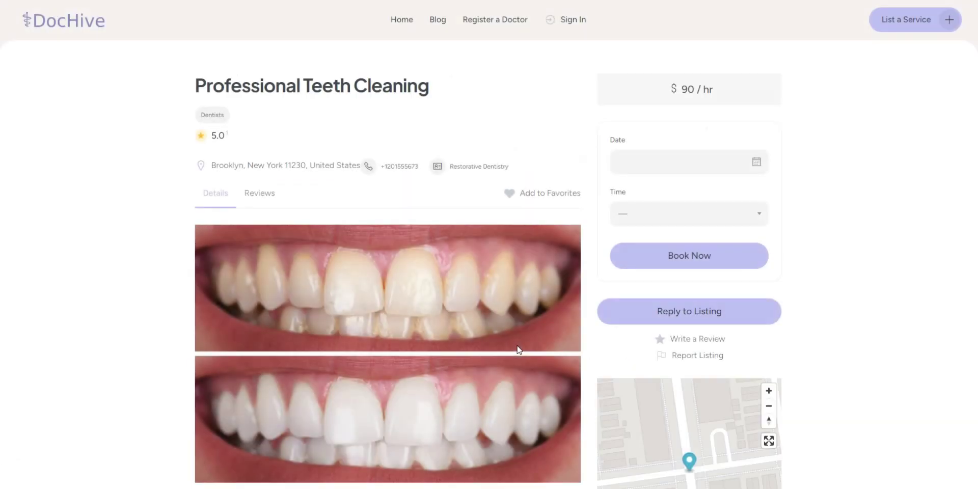
Step: Choose June 13, 2024 and the 2:30 pm - 4:50 pm slot for the booking
scroll(891, 290, down, 1)
scroll(895, 285, down, 4)
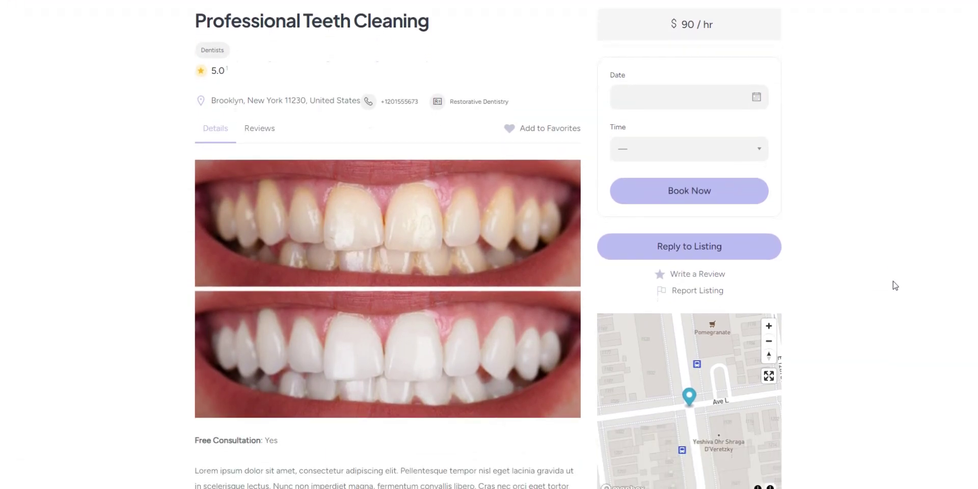
scroll(894, 285, down, 4)
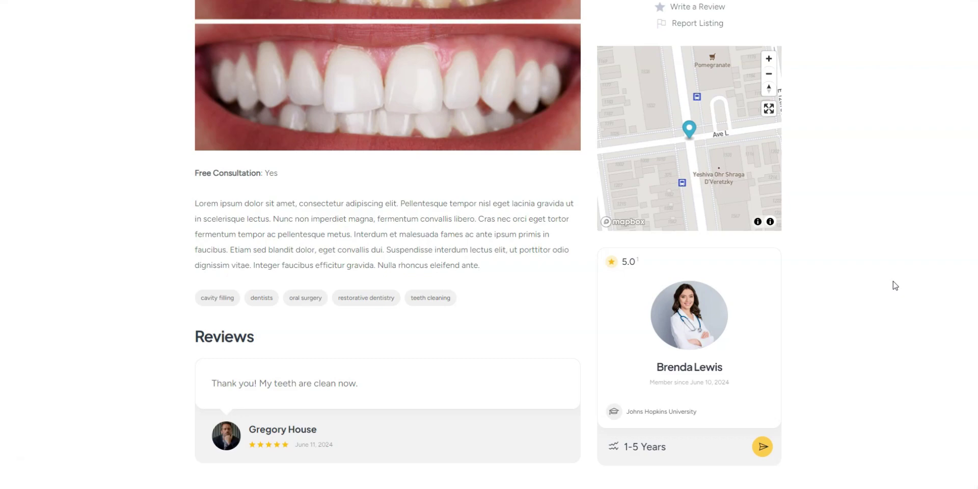
scroll(894, 285, up, 9)
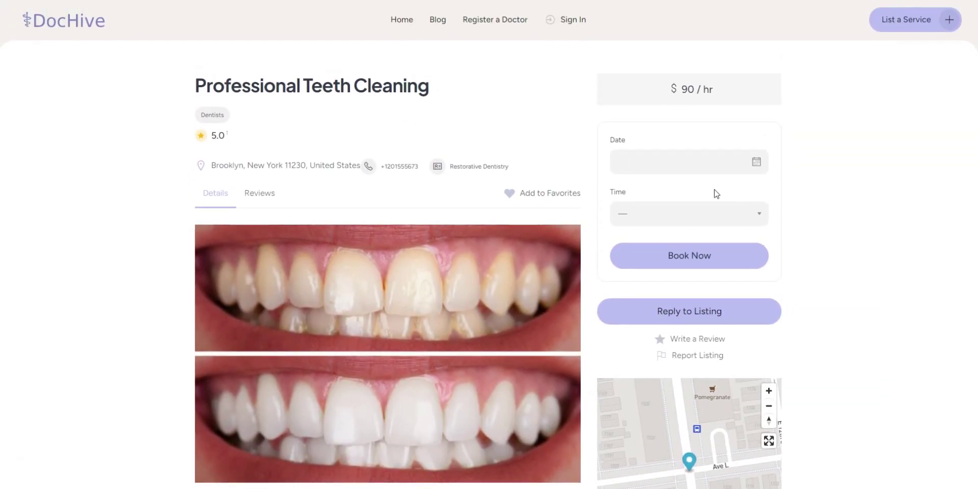
click(713, 162)
click(712, 255)
click(674, 215)
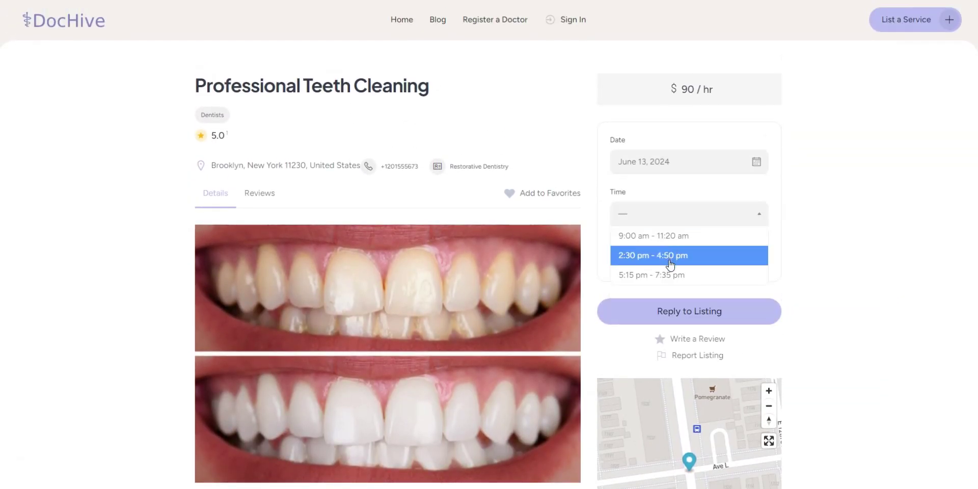
click(670, 255)
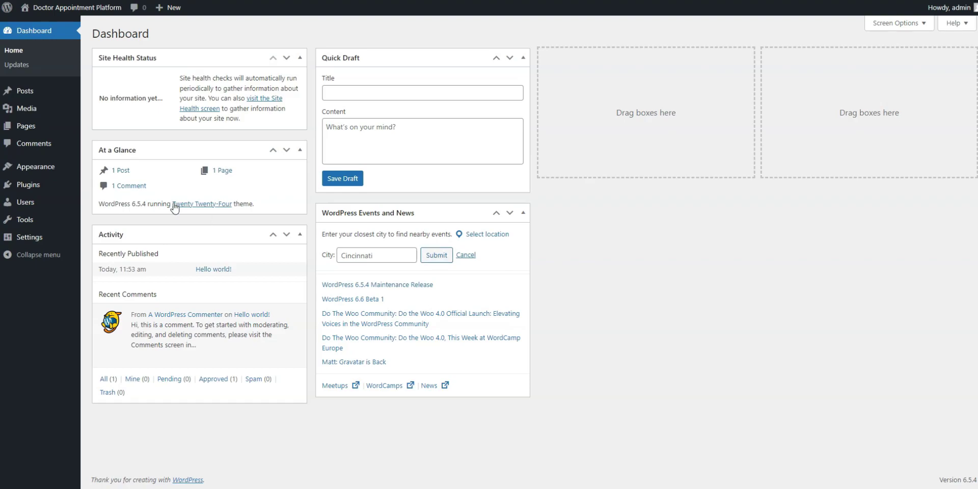
Step: Upload meetinghive.zip as a new theme, install it and activate MeetingHive
click(101, 168)
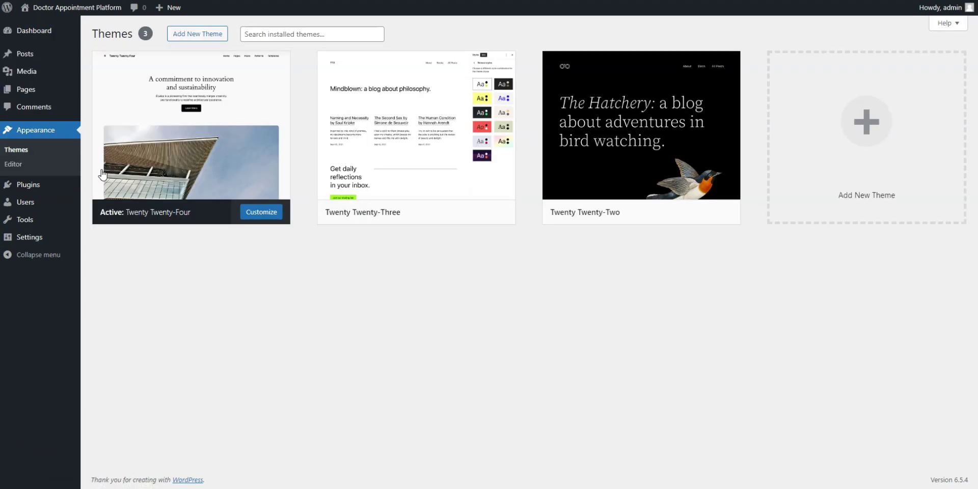
click(196, 34)
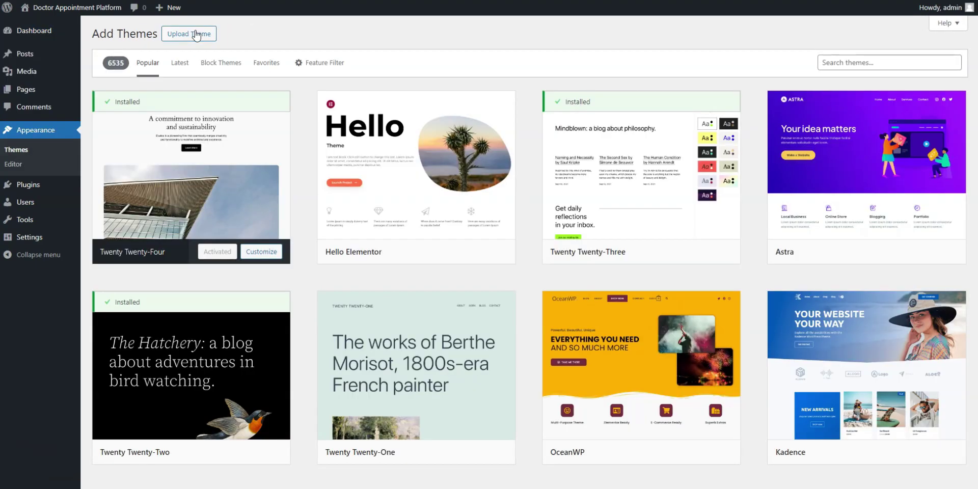
click(199, 34)
click(481, 126)
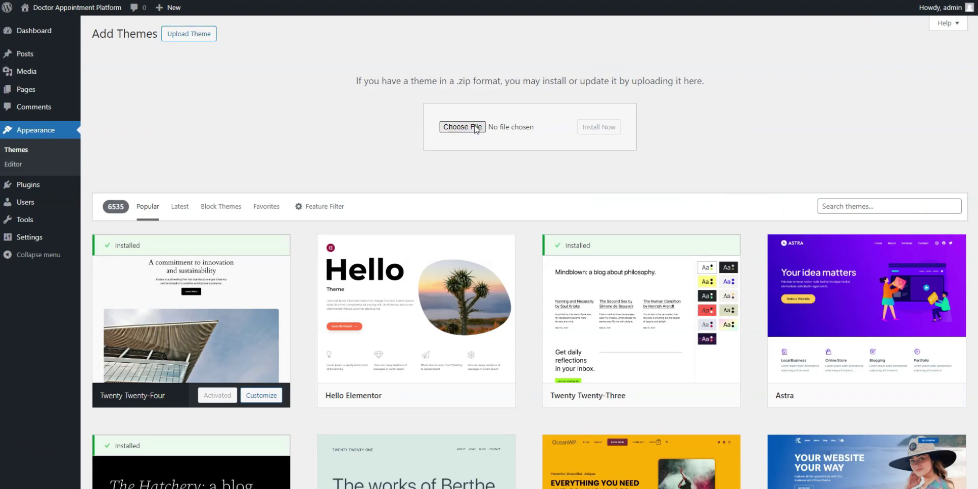
double_click(142, 110)
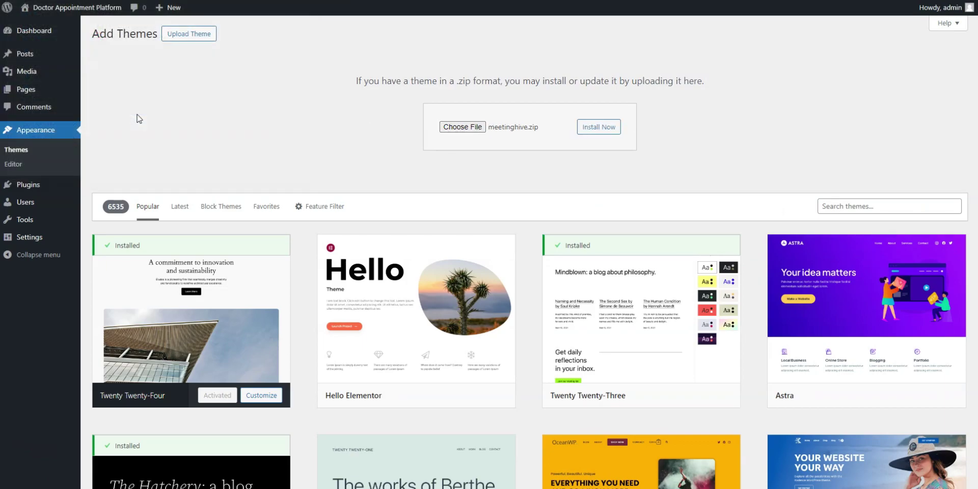
click(611, 134)
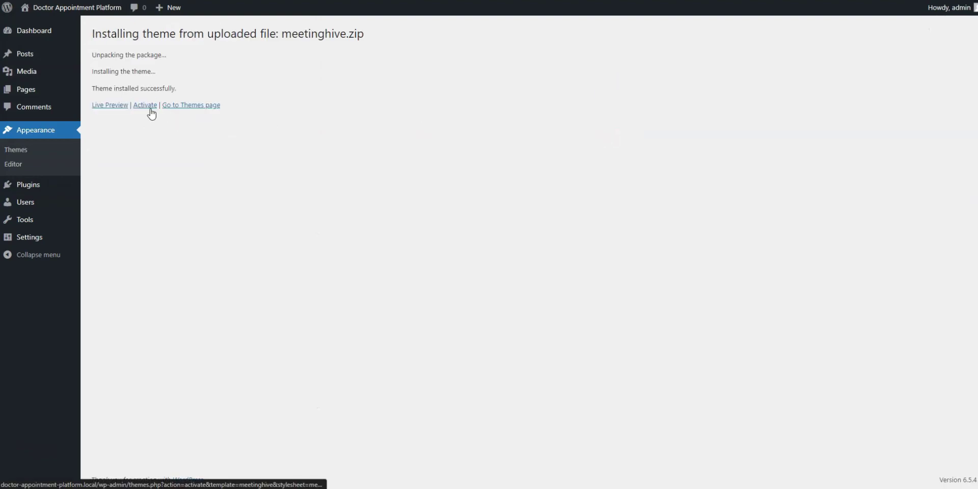
click(150, 108)
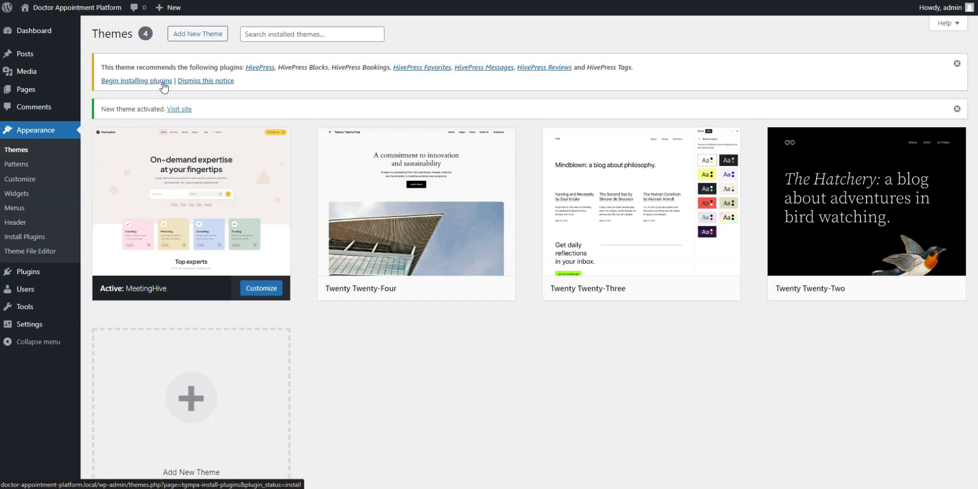
Step: Bulk-install all seven recommended HivePress plugins
click(162, 81)
click(102, 90)
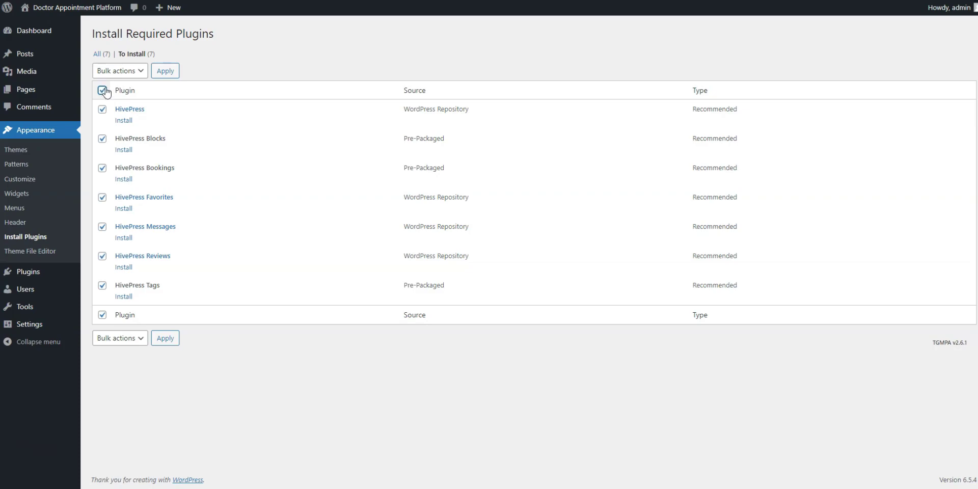
click(120, 71)
click(116, 91)
click(162, 72)
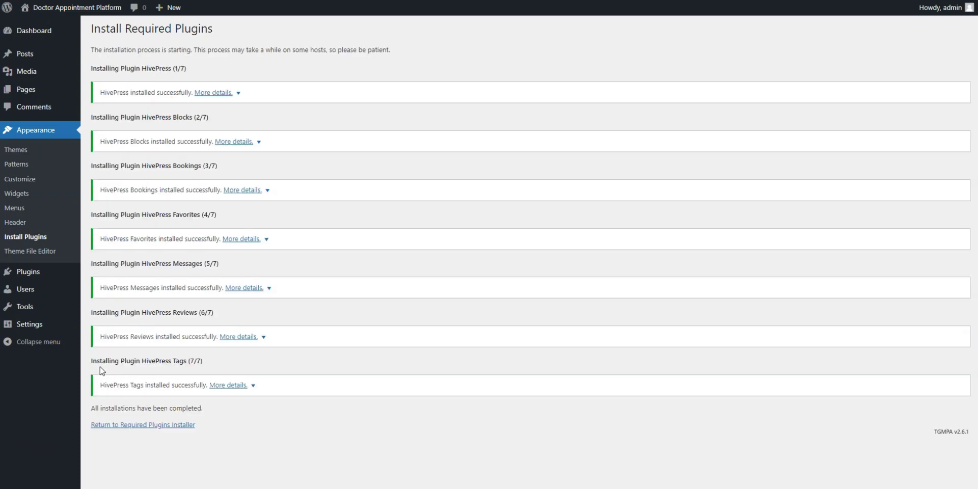
Step: Bulk-activate the seven HivePress plugins and dismiss the MeetingHive demo-content notice
double_click(116, 427)
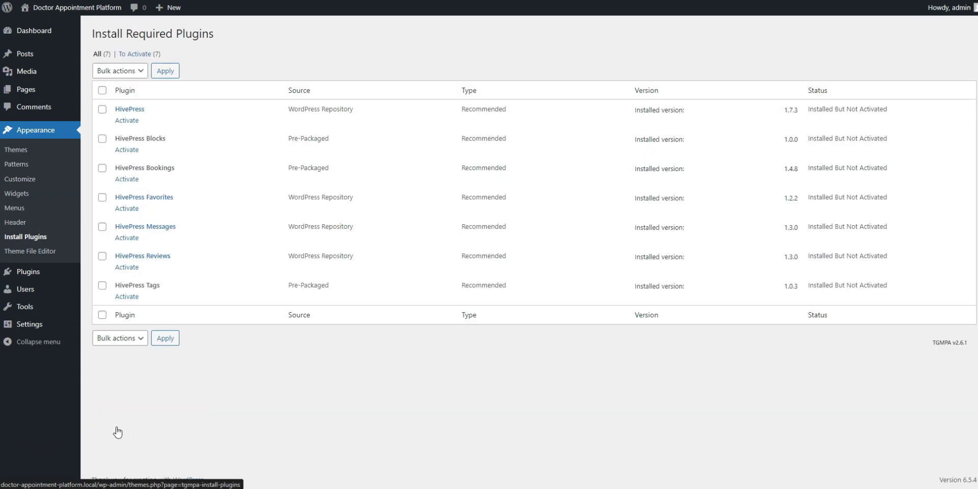
click(127, 74)
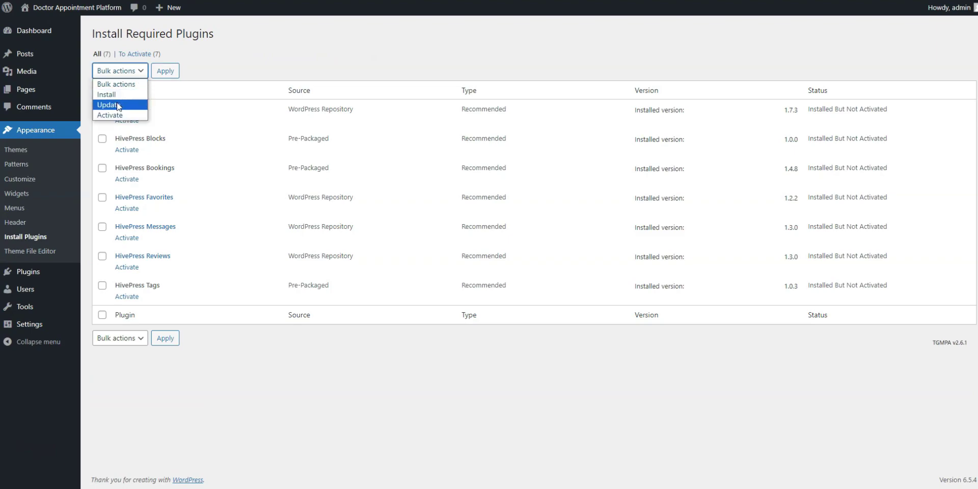
click(109, 115)
click(101, 90)
click(164, 71)
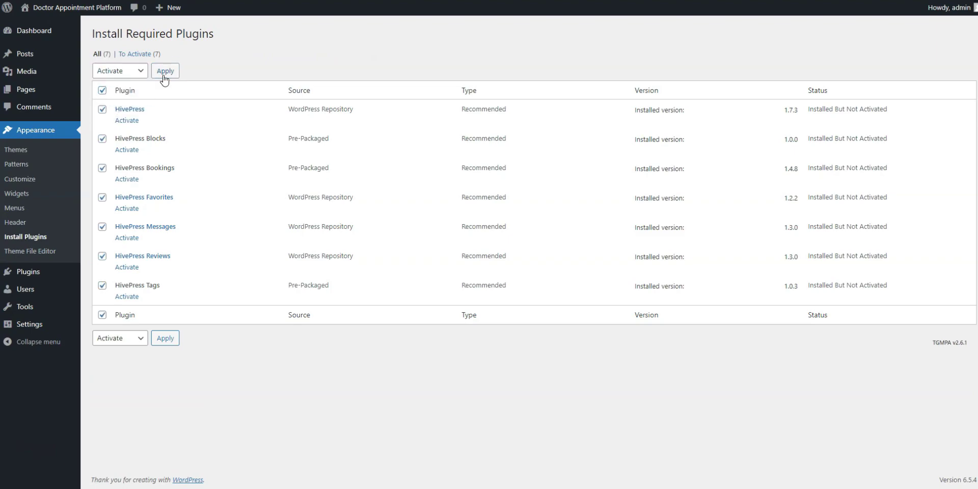
click(228, 126)
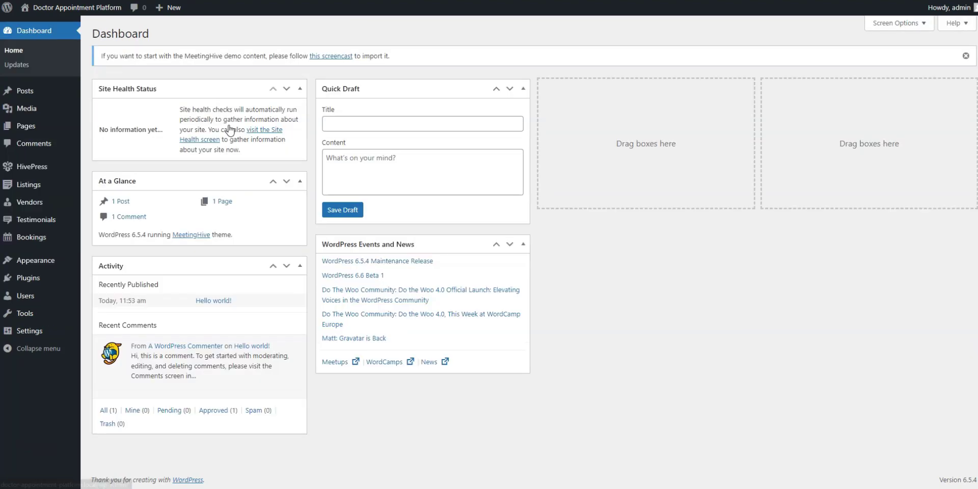
click(965, 55)
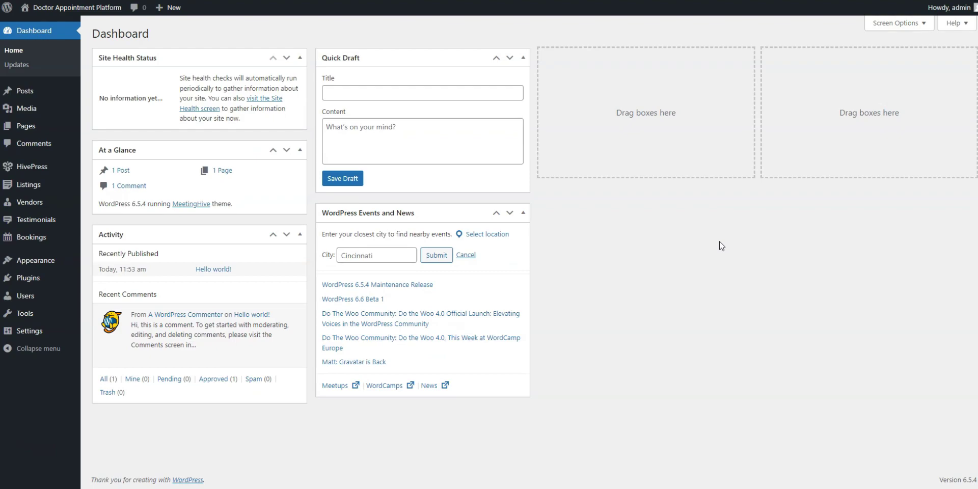
Step: Name a new listing category Cardiologists, described as 'Aliquam tristique et suscipit rutrum eros sed augue.'
mouse_move(41, 184)
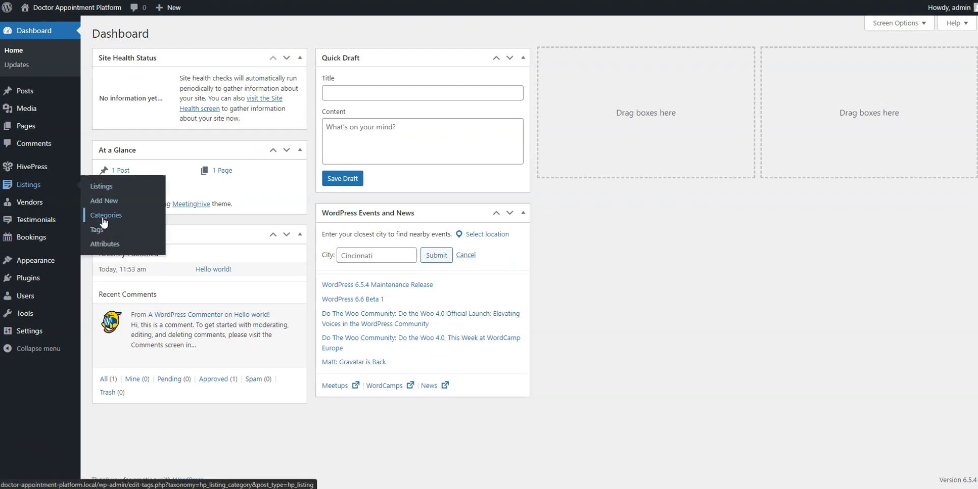
click(102, 216)
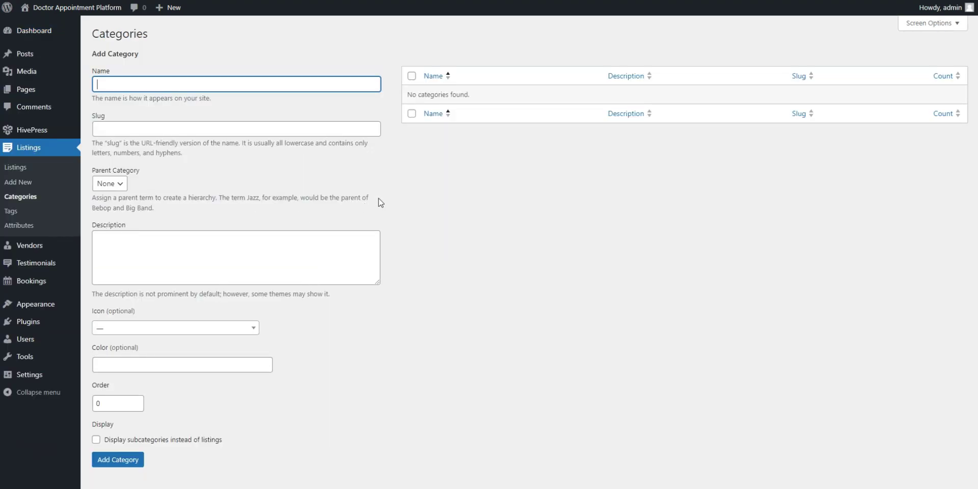
text(Cardiologists)
click(142, 250)
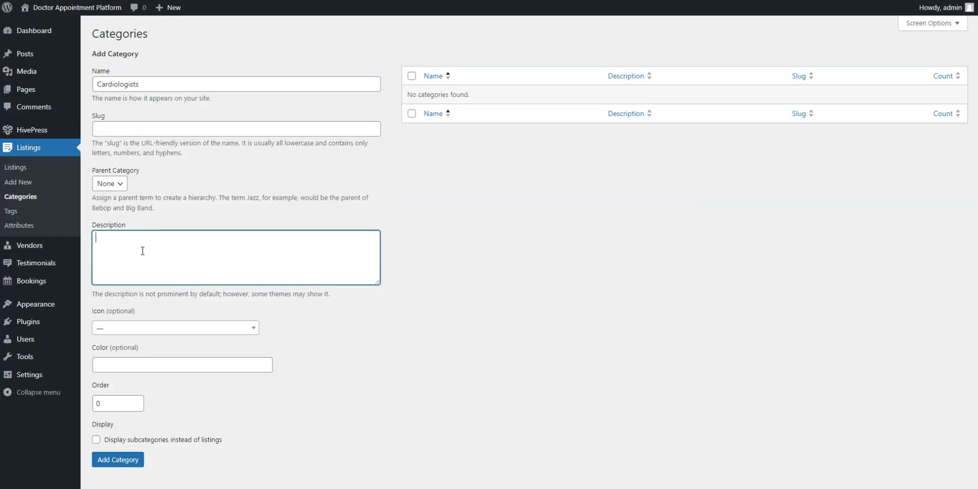
text(Aliquam tristique et suscipit rutrum eros sed augue.)
Step: Give Cardiologists a heartbeat icon, a pasted colour and order 1, and add the category
click(130, 324)
text(heart)
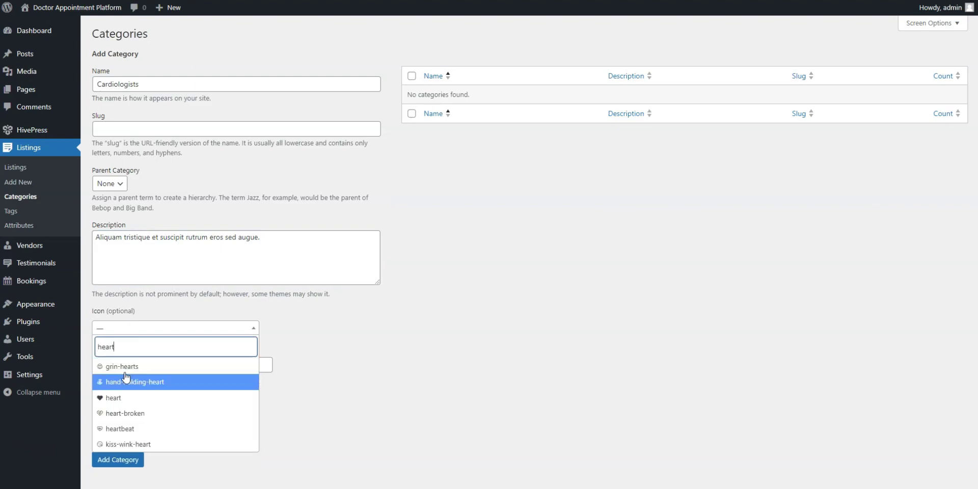
click(125, 429)
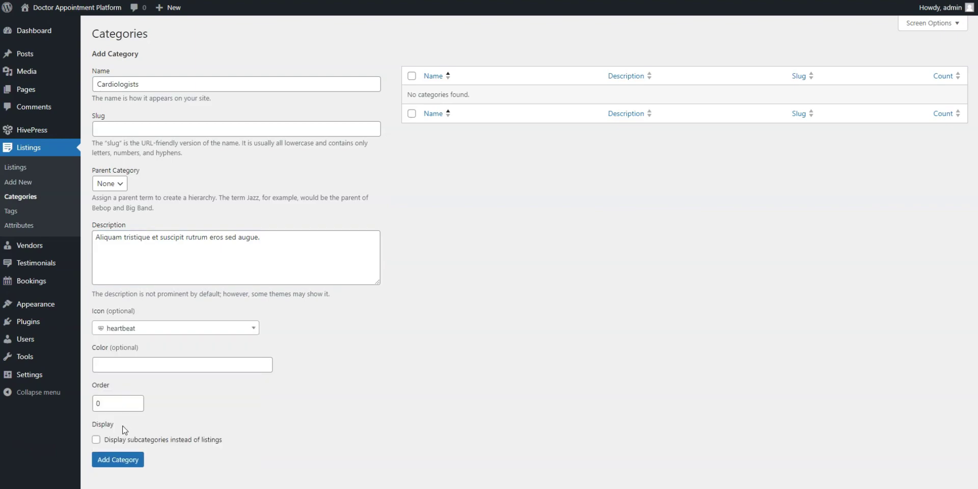
click(127, 365)
text(#F5DBDF)
click(156, 393)
double_click(108, 405)
text(1)
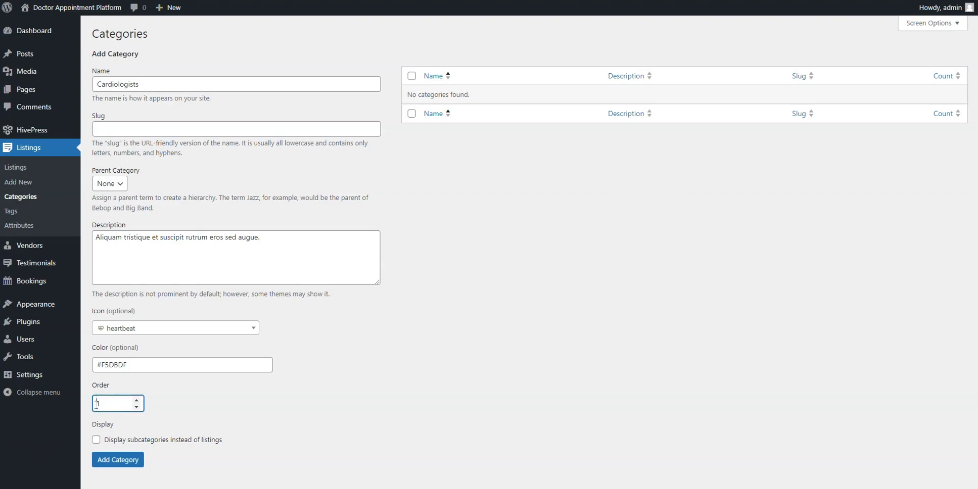
click(115, 462)
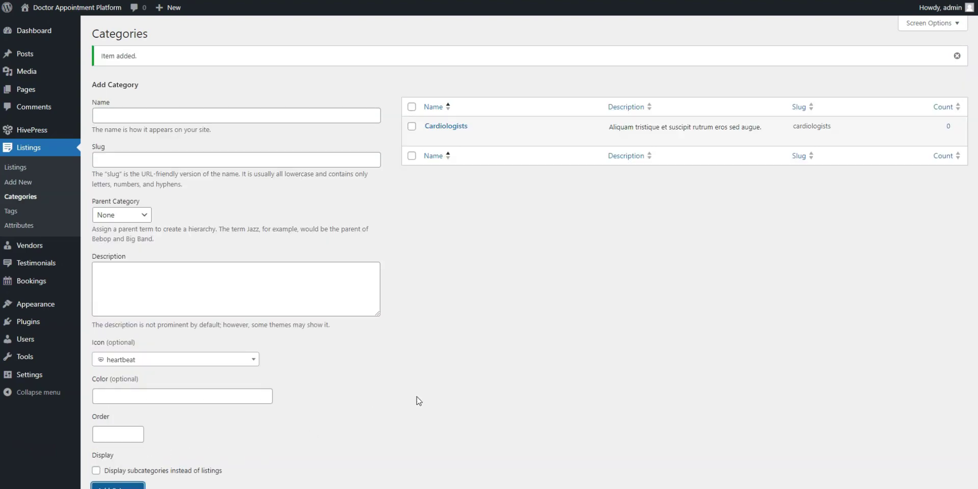
click(956, 54)
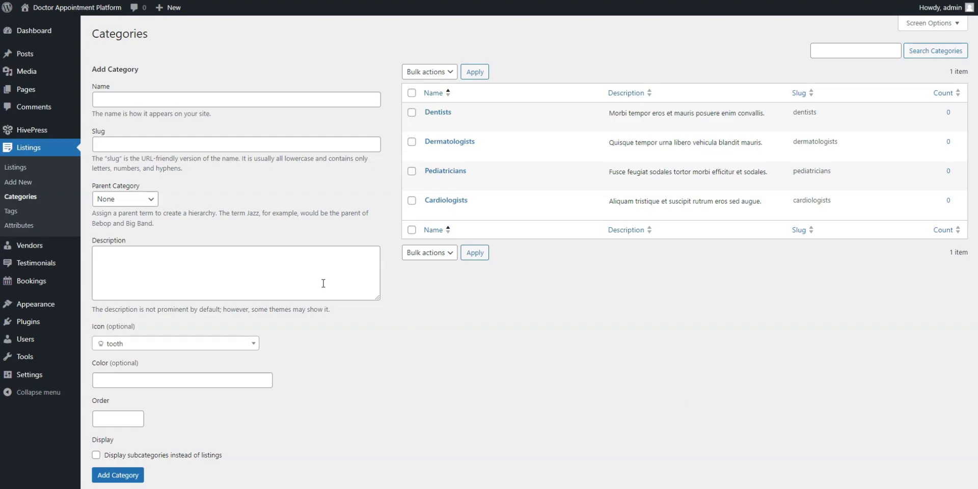
click(35, 230)
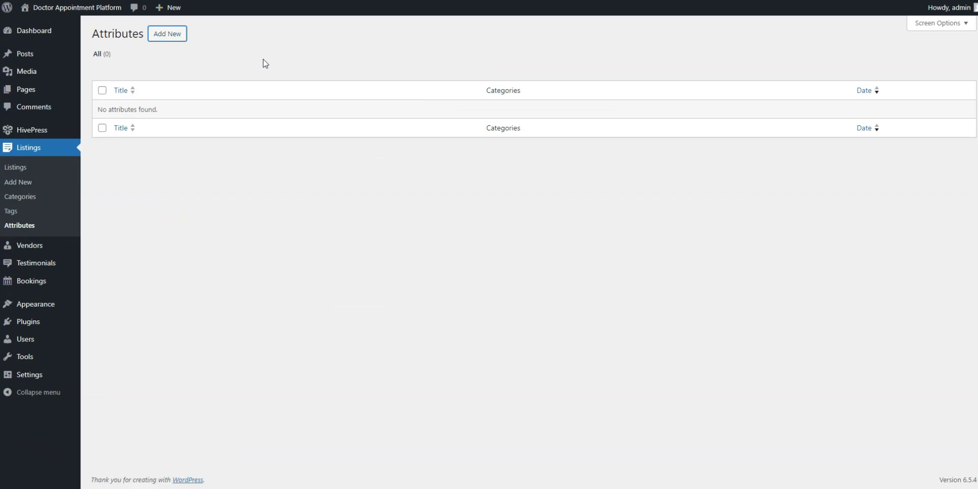
Step: Title the new attribute Free Consultation, make it editable, and set field name free_consult
text(Free Consultation)
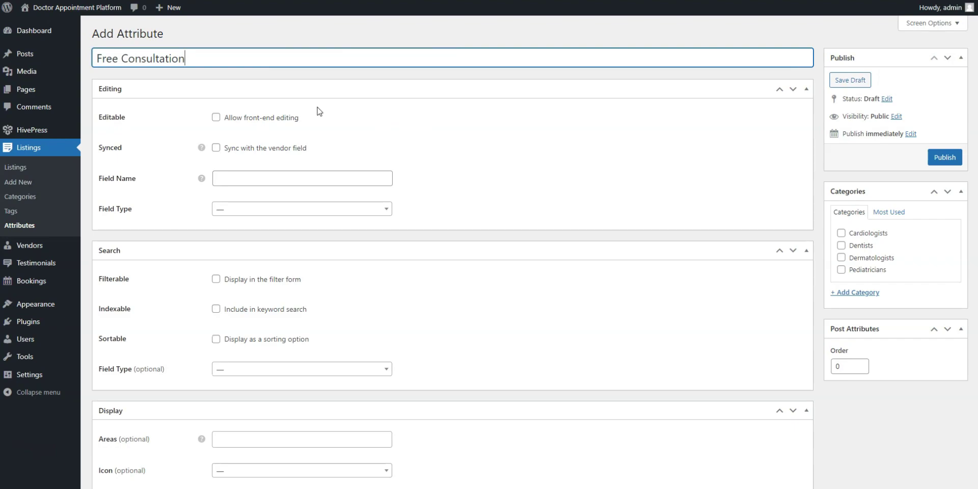
click(215, 117)
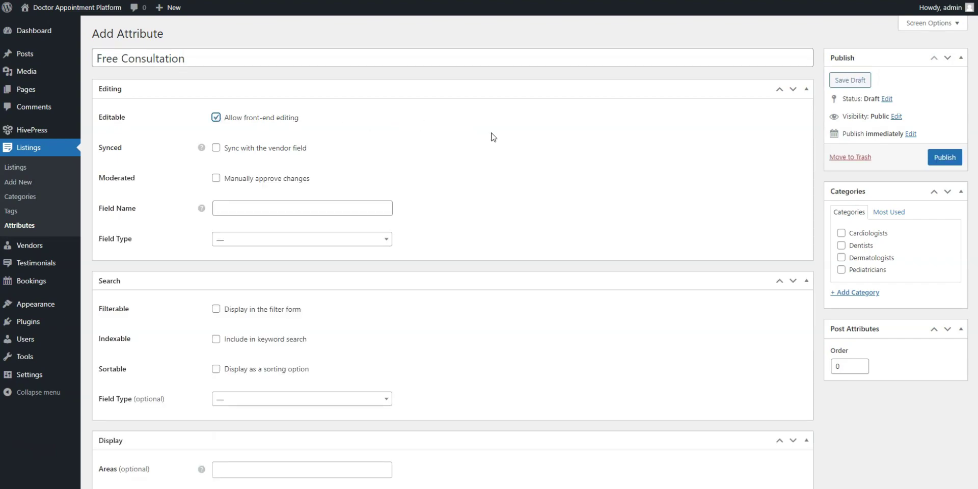
scroll(492, 136, down, 1)
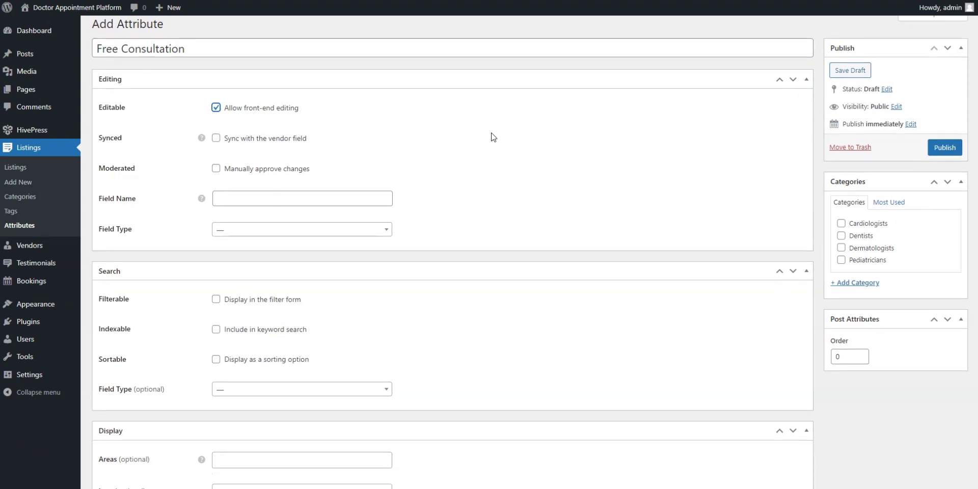
click(380, 200)
text(free_consult)
click(296, 222)
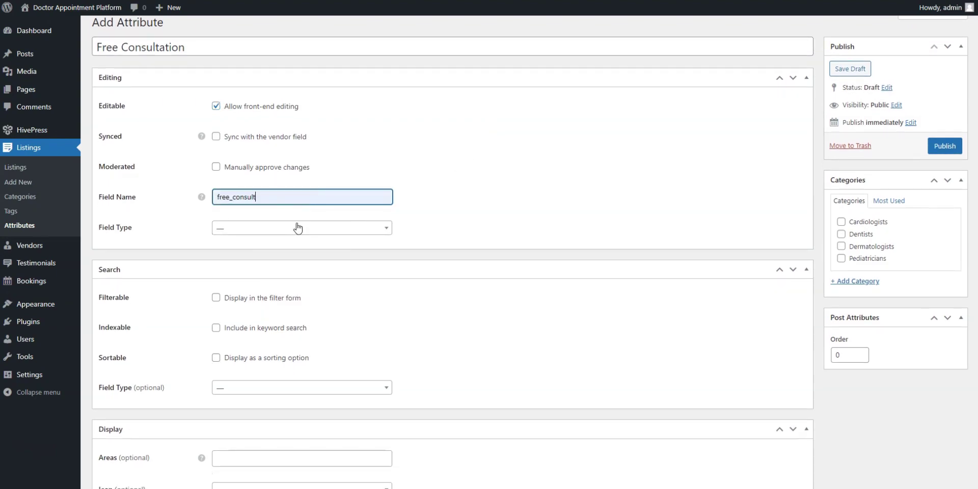
Step: Set the attribute's field type to Select
click(277, 227)
scroll(263, 274, down, 1)
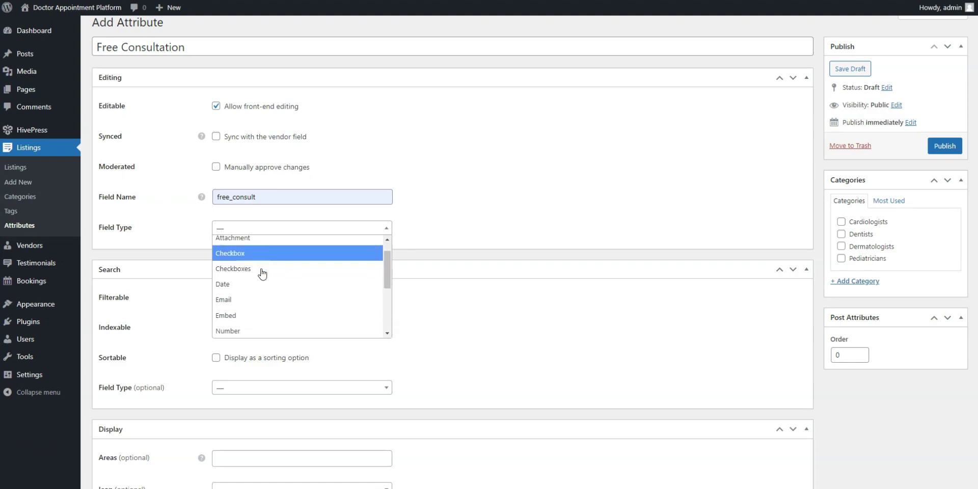
scroll(262, 274, down, 3)
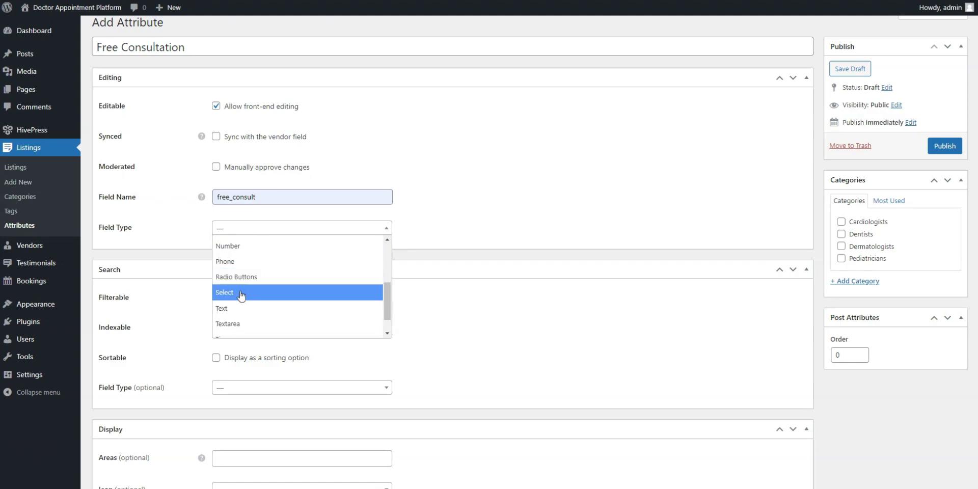
click(241, 295)
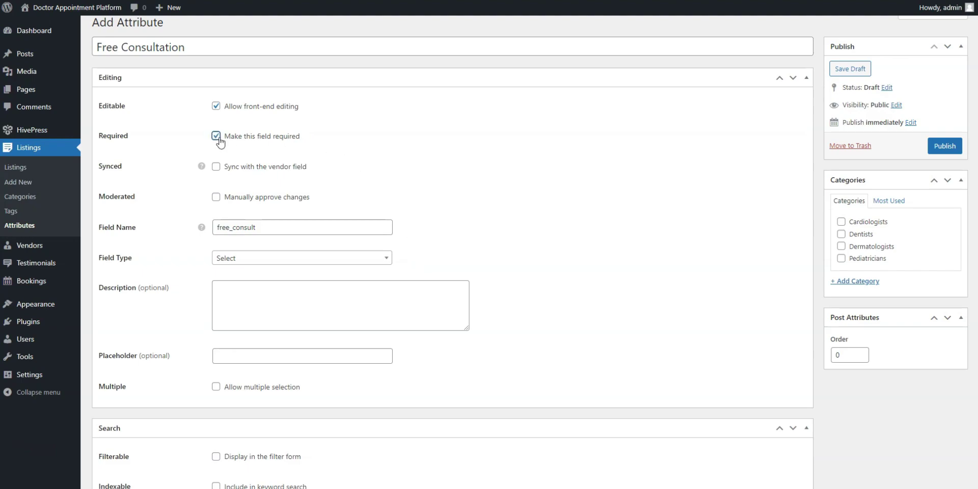
Step: Make the attribute filterable with Select as its search field type
scroll(219, 199, down, 3)
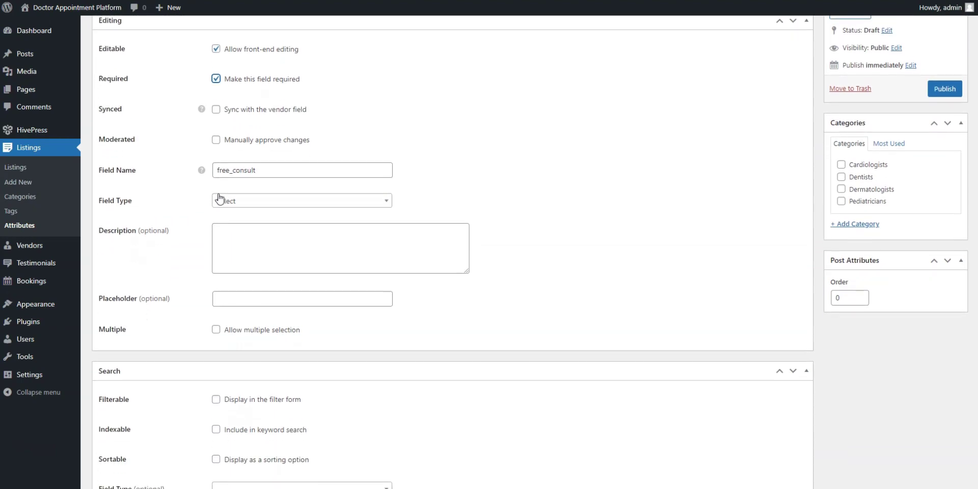
scroll(219, 198, down, 3)
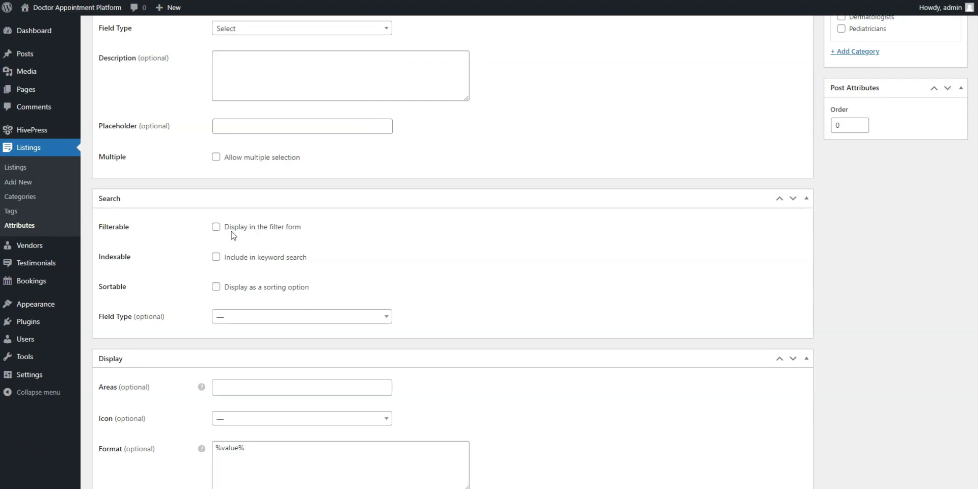
click(216, 227)
click(230, 315)
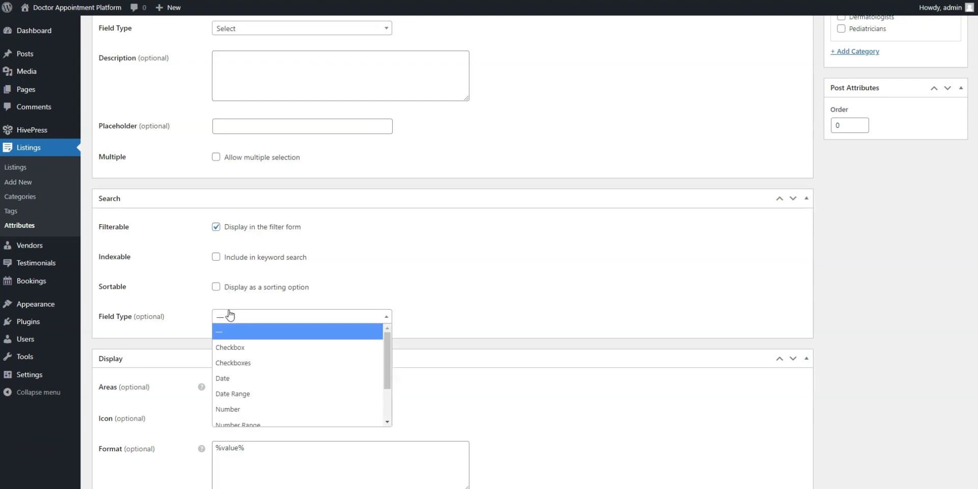
scroll(304, 363, down, 1)
scroll(304, 363, down, 1)
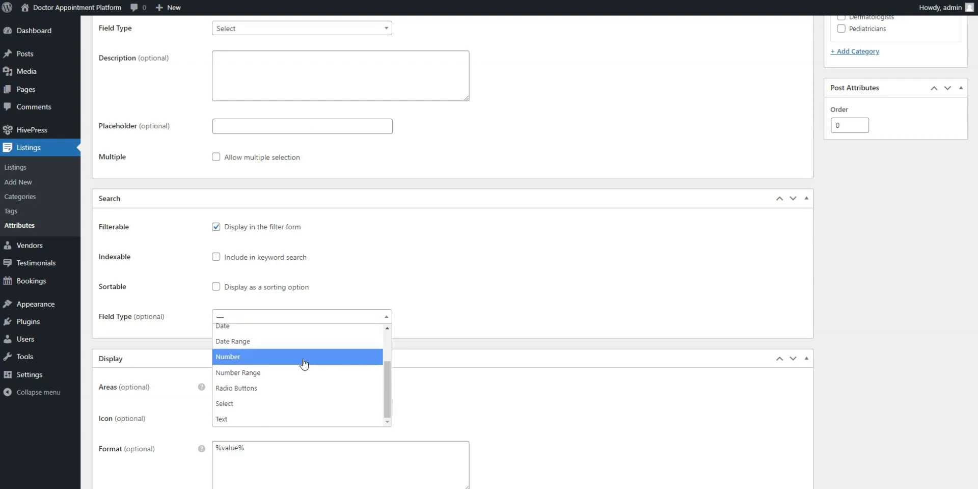
click(247, 402)
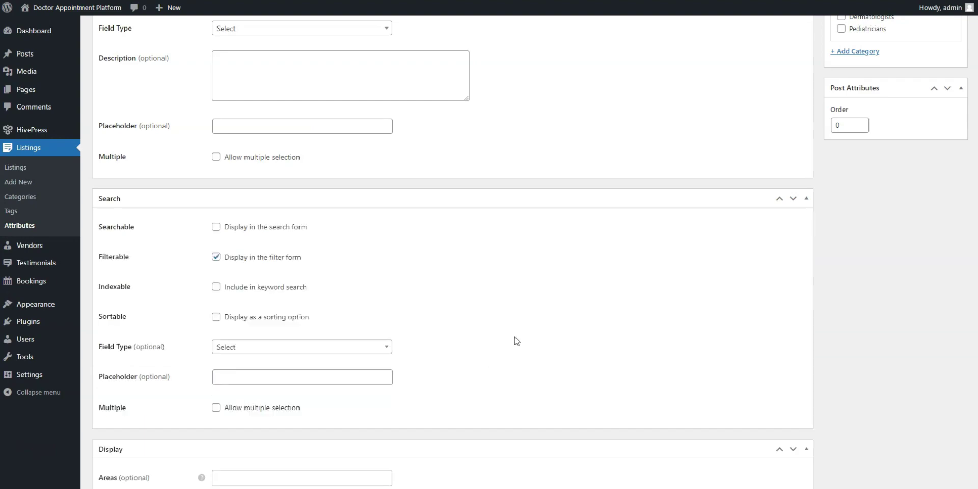
scroll(516, 340, down, 3)
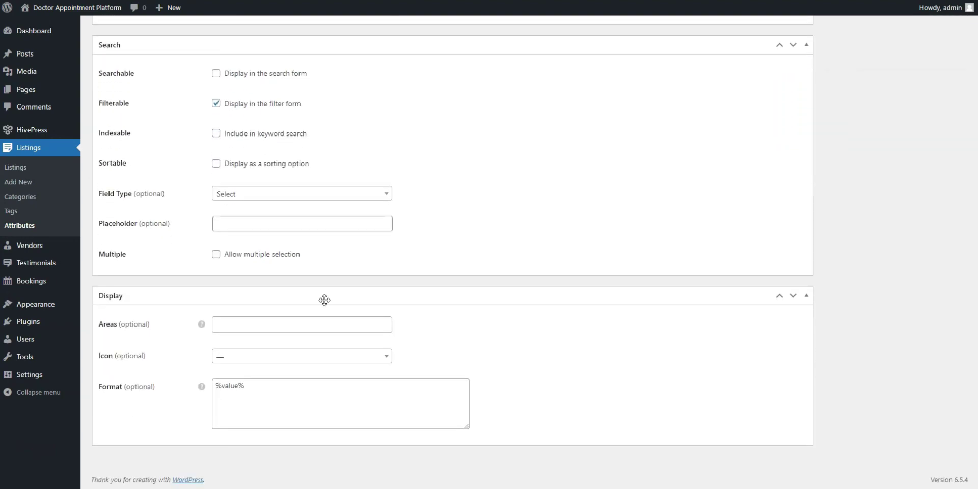
Step: Add Block (ternary) and Page (ternary) as the attribute's display areas
mouse_move(202, 326)
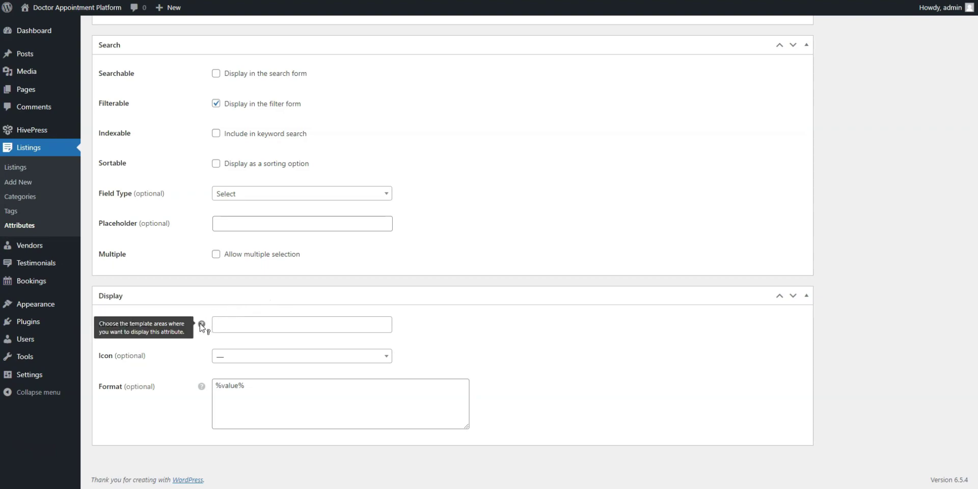
mouse_move(202, 386)
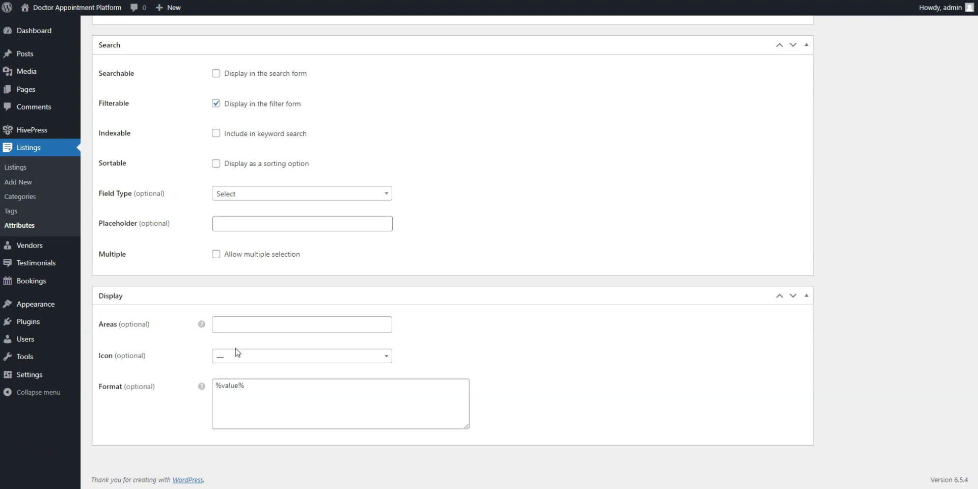
click(236, 329)
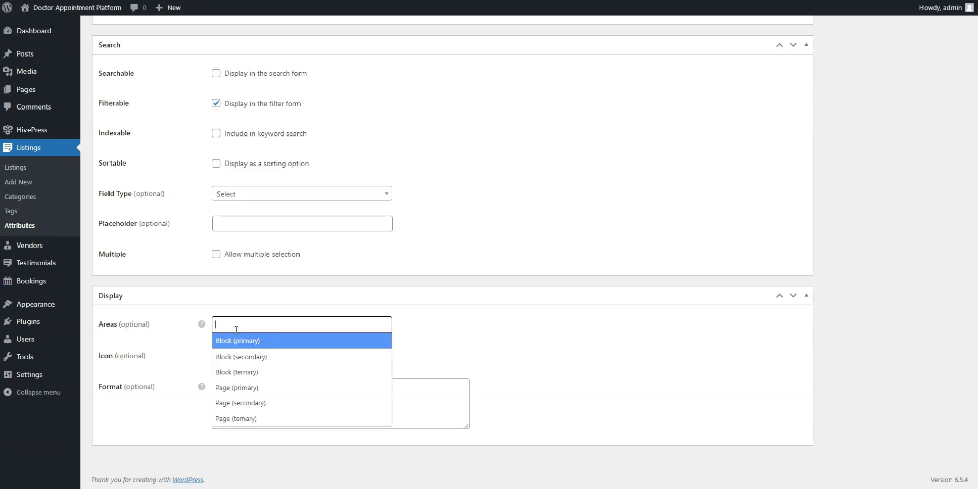
click(244, 372)
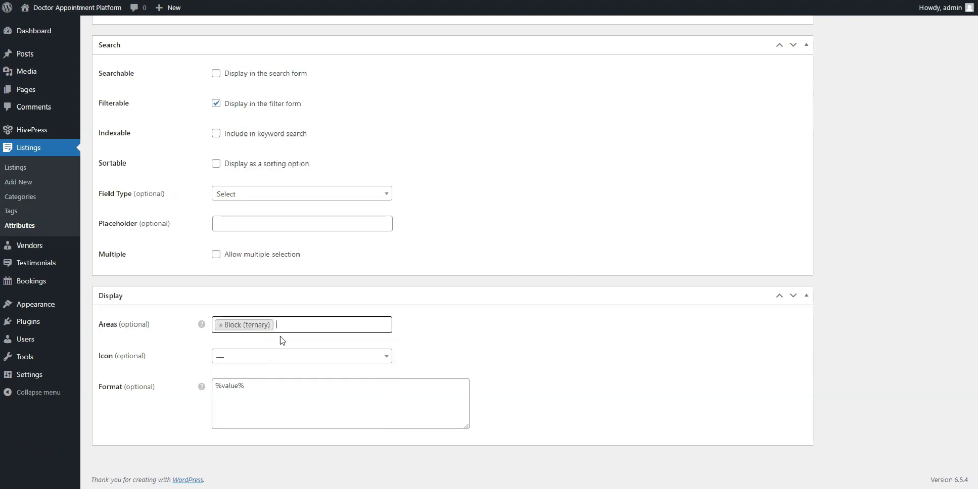
click(285, 330)
click(248, 416)
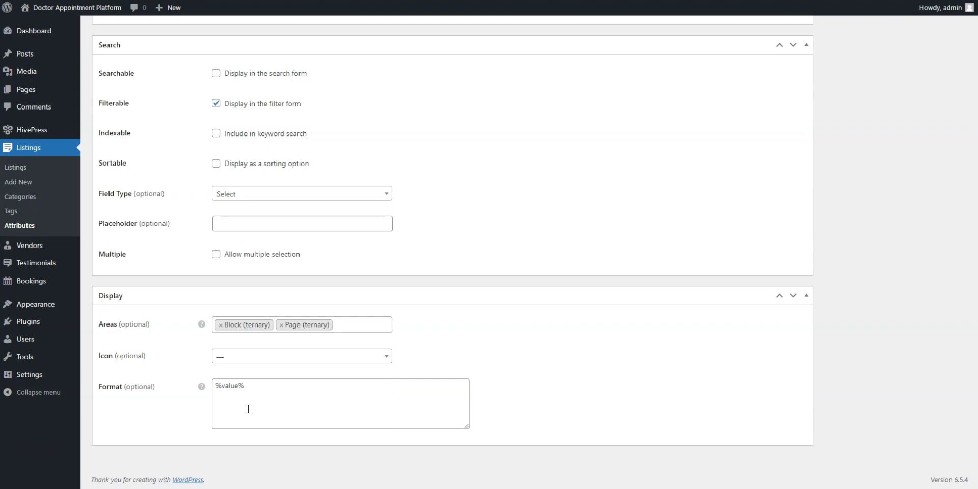
Step: Set the display format to %label%: %value% and publish the attribute
click(215, 389)
text(%label%)
click(243, 388)
text(:)
click(188, 411)
mouse_move(202, 387)
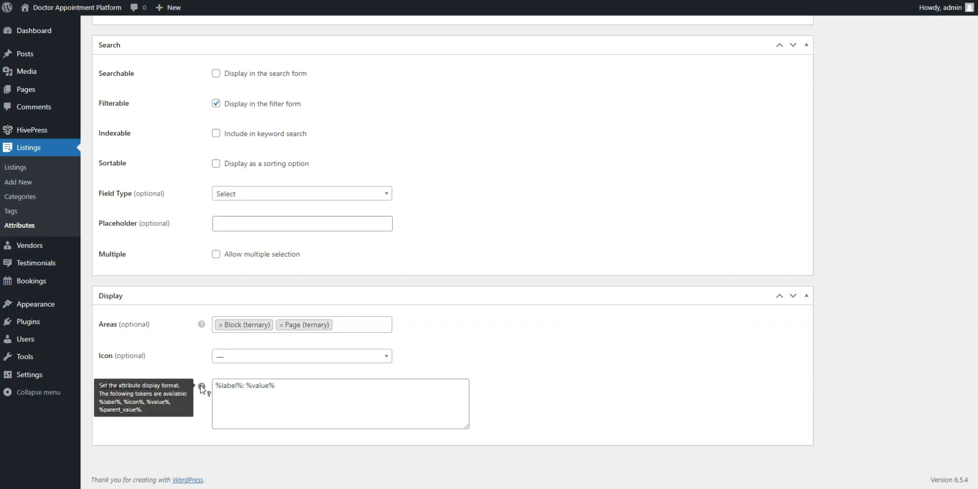
scroll(668, 351, up, 8)
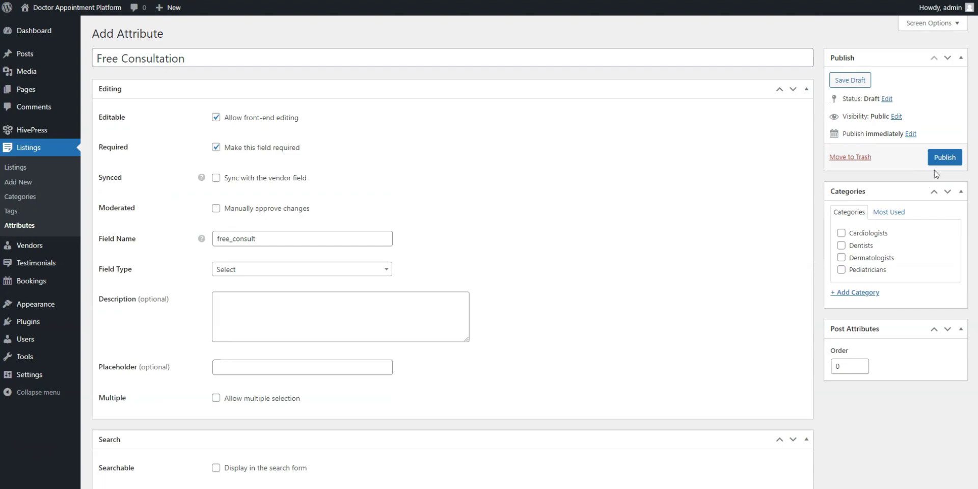
click(939, 159)
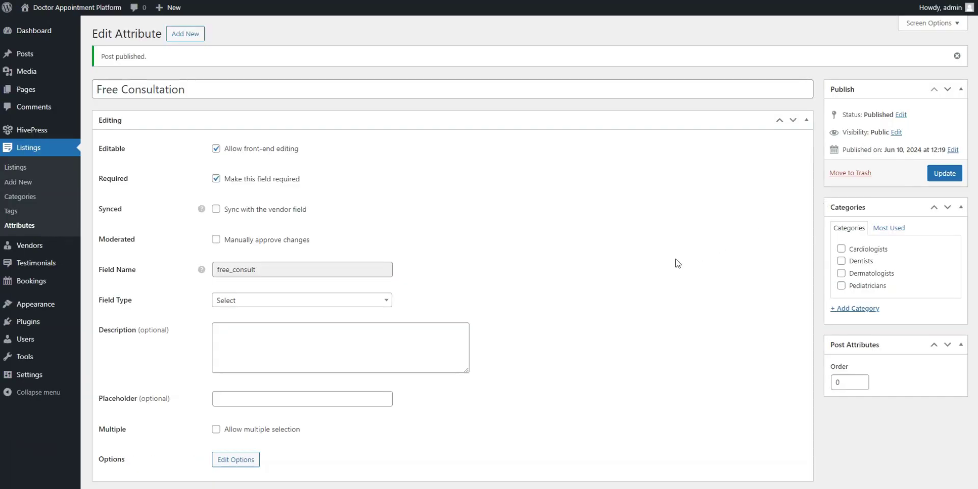
Step: Add Yes and No as the Free Consultation attribute's options
scroll(677, 263, down, 3)
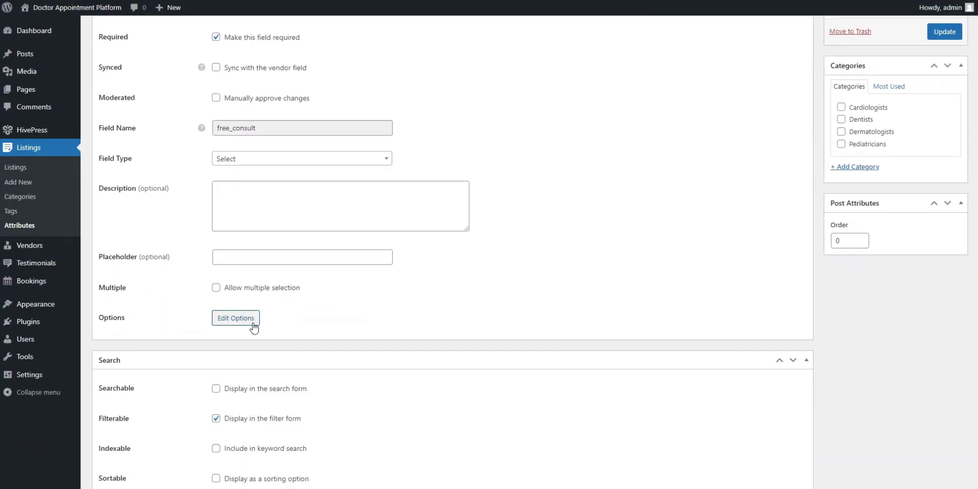
click(252, 323)
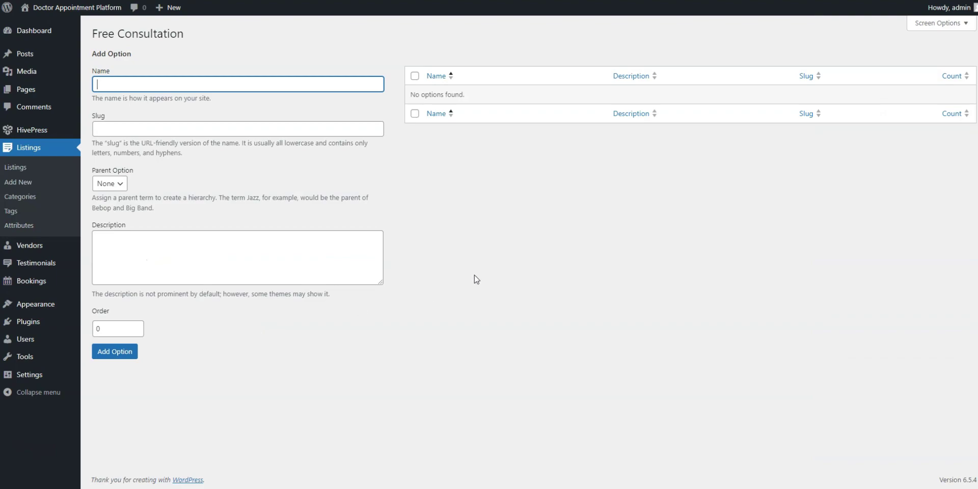
text(Yes)
click(132, 351)
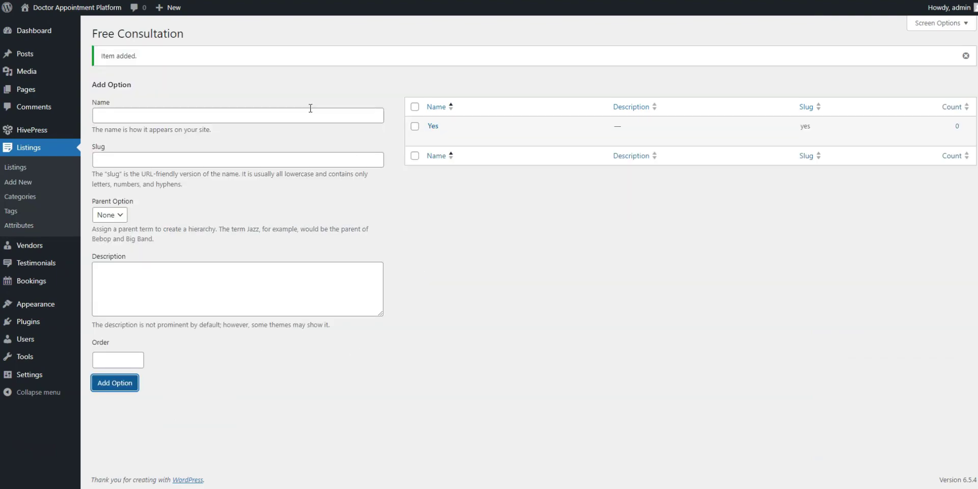
click(310, 112)
text(No)
click(118, 387)
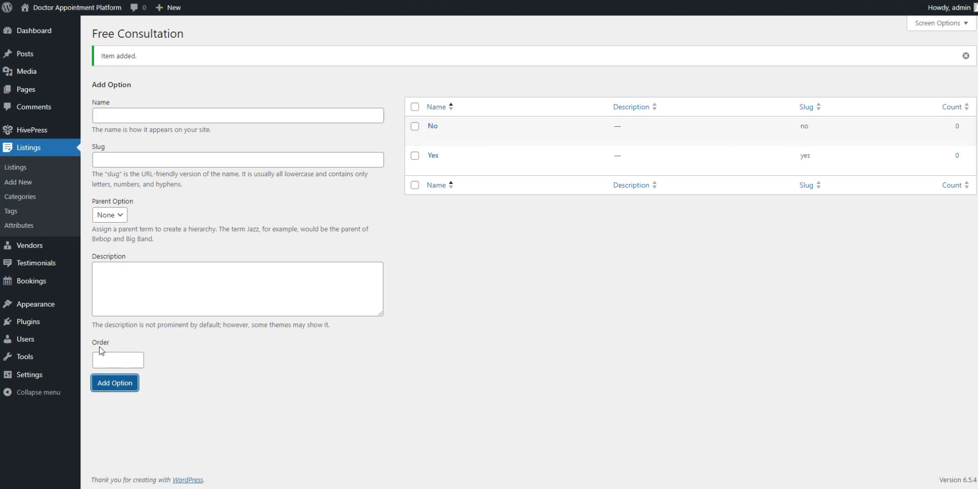
click(31, 229)
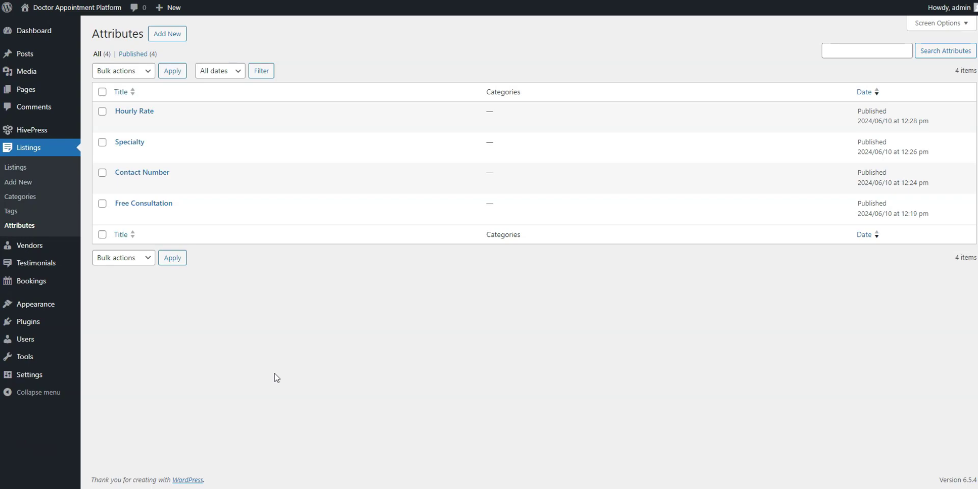
Step: Create and publish a vendor attribute titled Education
mouse_move(35, 250)
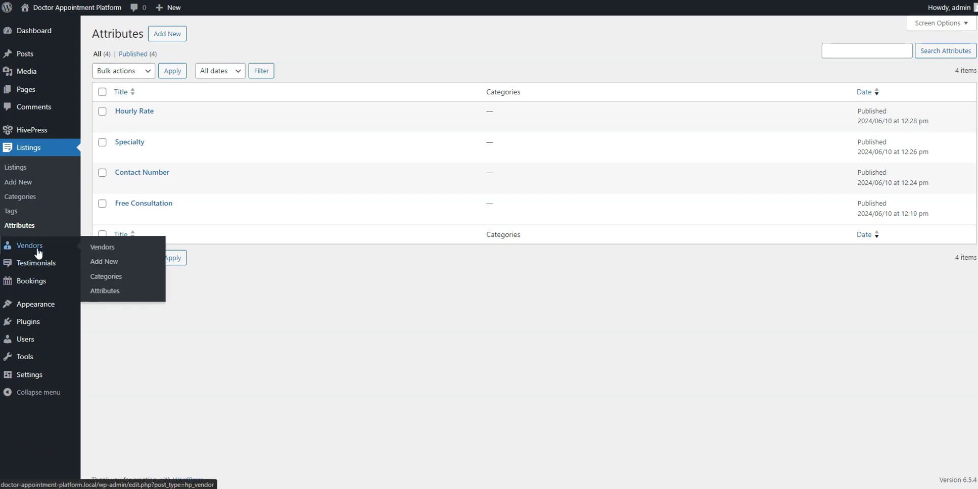
click(99, 297)
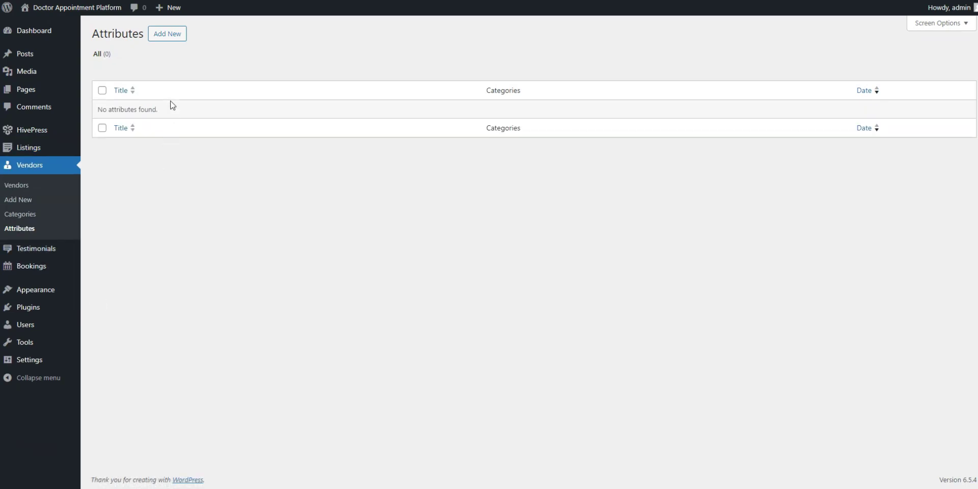
click(177, 39)
text(Education)
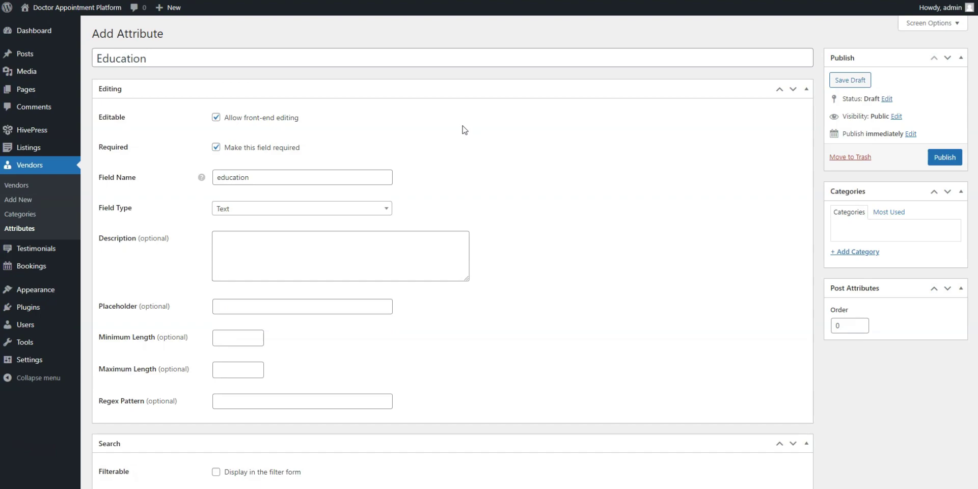
scroll(464, 130, down, 2)
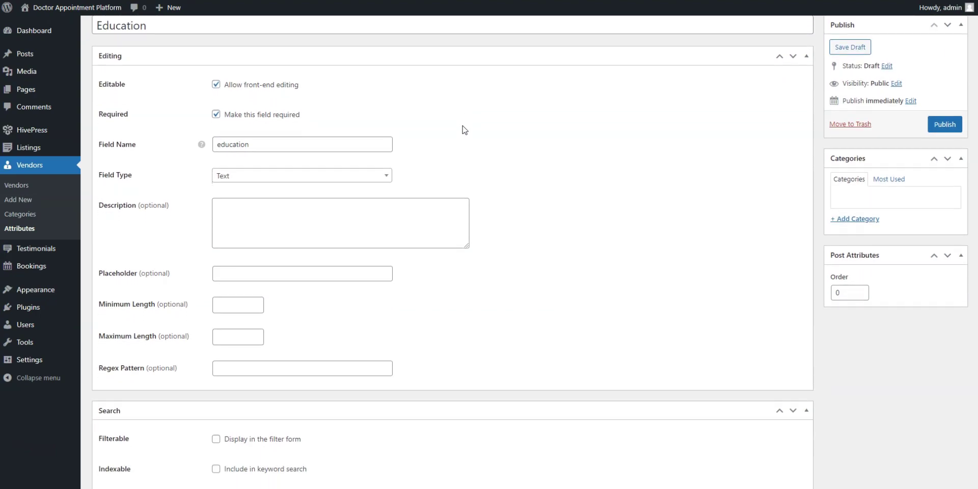
scroll(464, 130, down, 4)
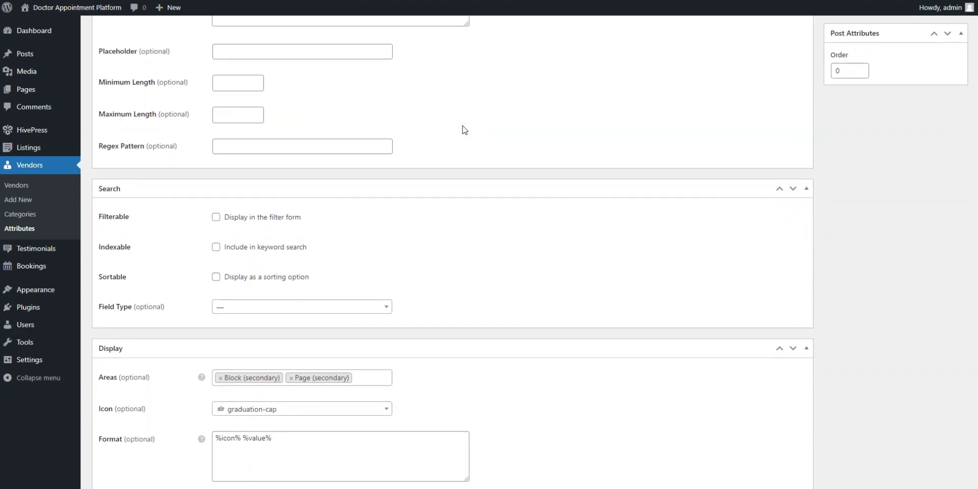
scroll(464, 129, up, 6)
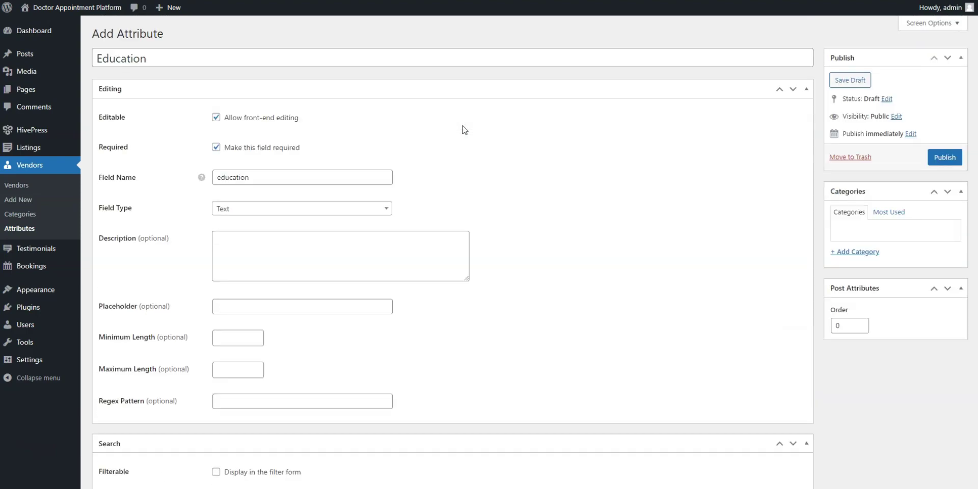
click(940, 158)
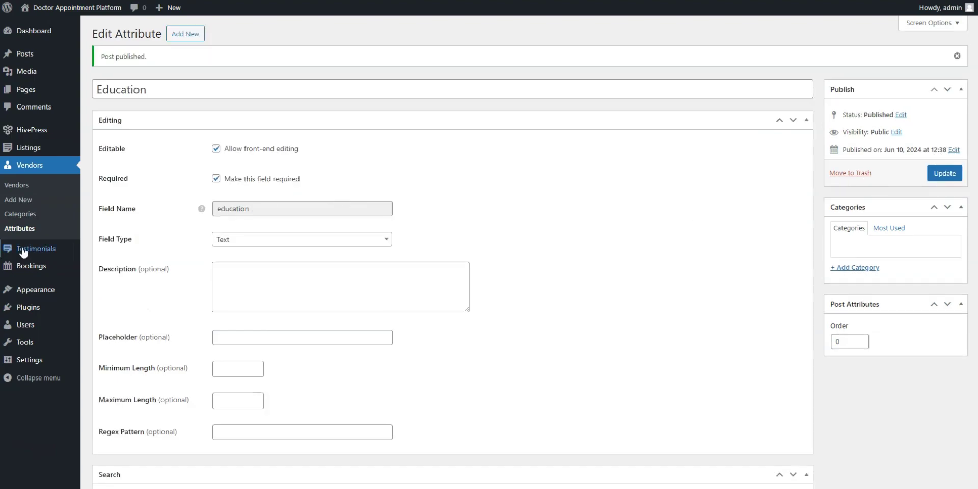
click(9, 234)
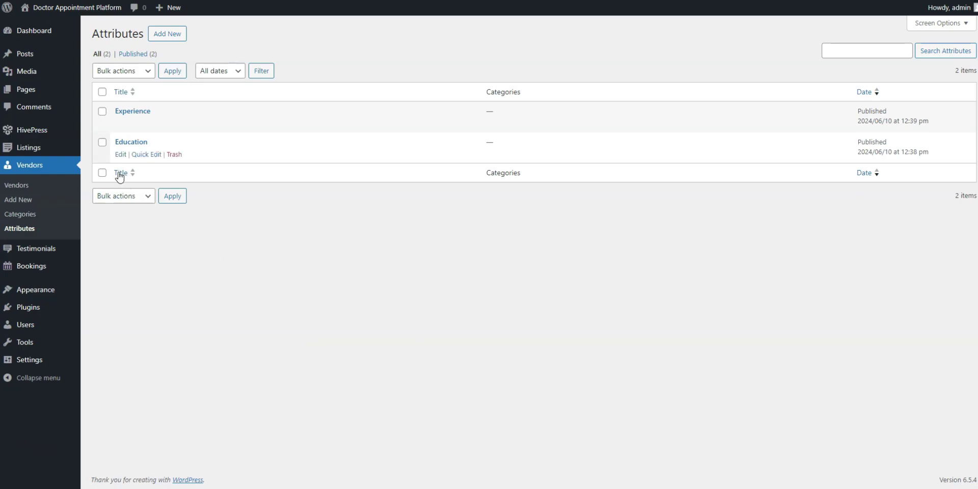
mouse_move(54, 133)
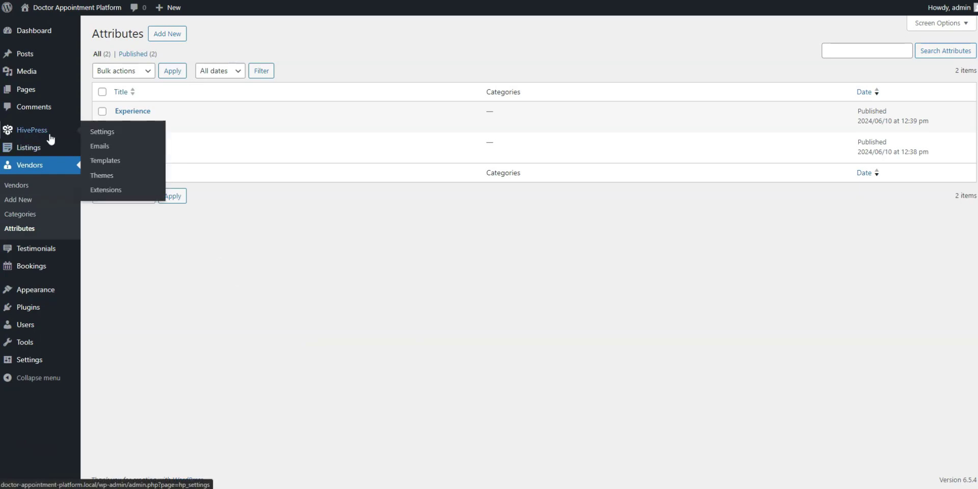
Step: Install and activate the free Geolocation extension from the HivePress Extensions catalogue
click(106, 190)
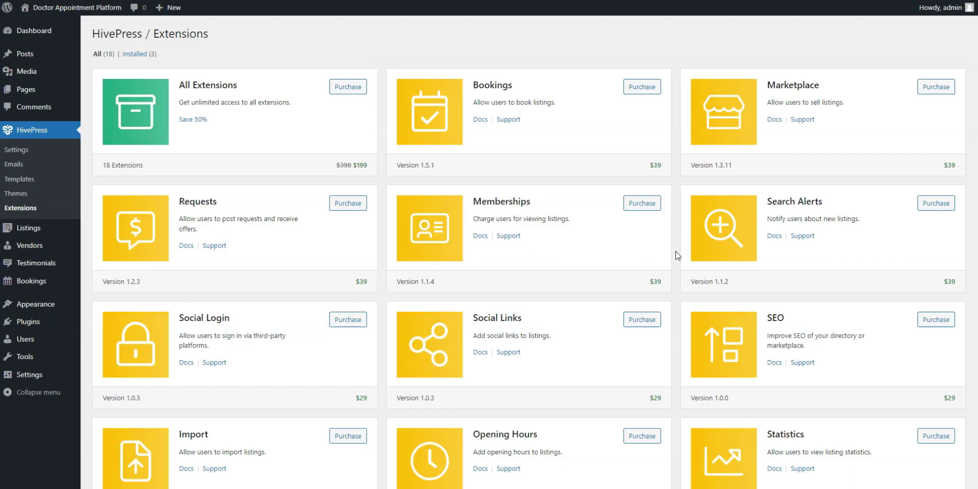
scroll(677, 255, down, 2)
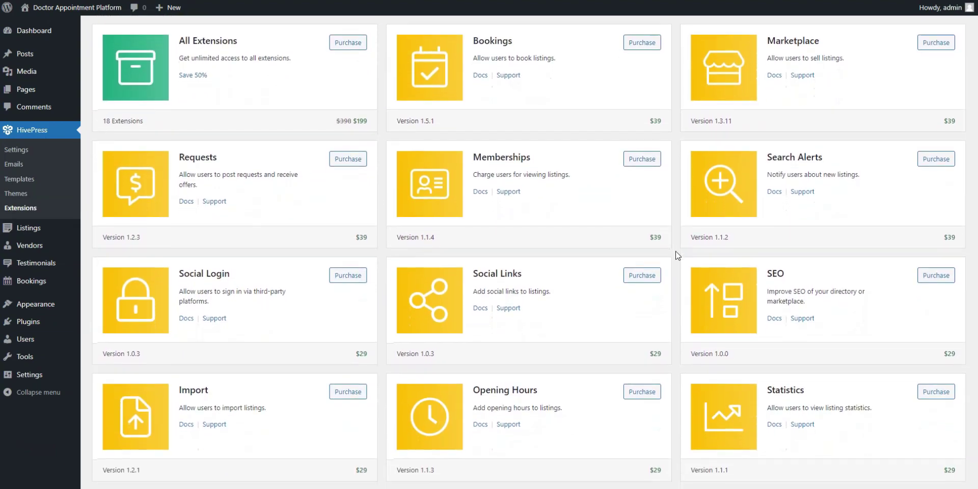
scroll(677, 256, down, 2)
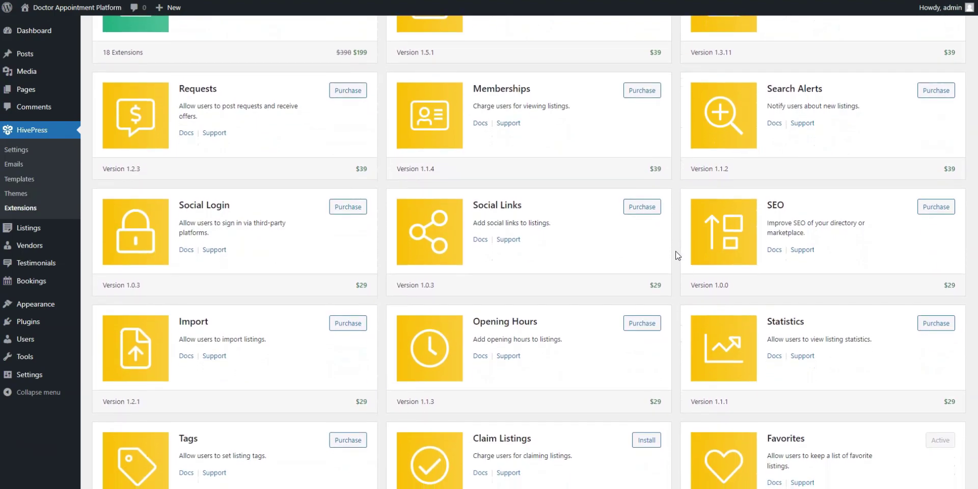
scroll(677, 255, down, 2)
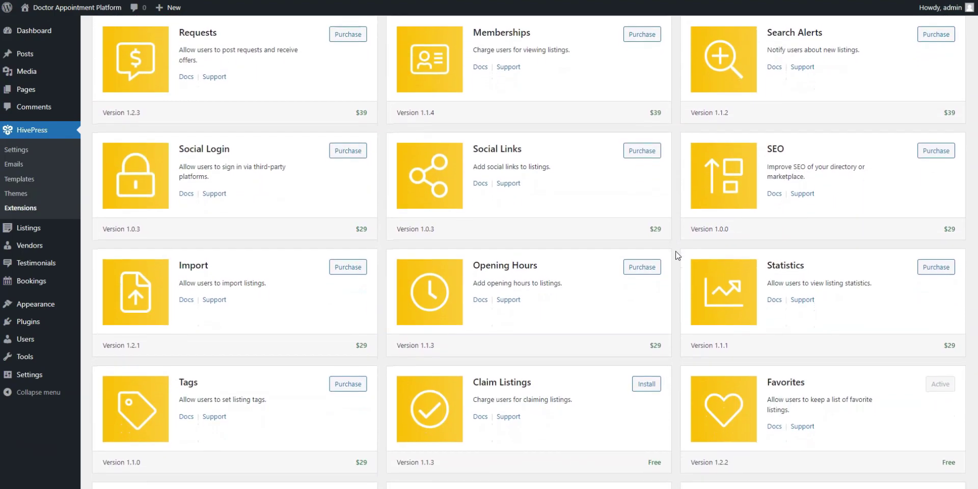
scroll(678, 256, down, 2)
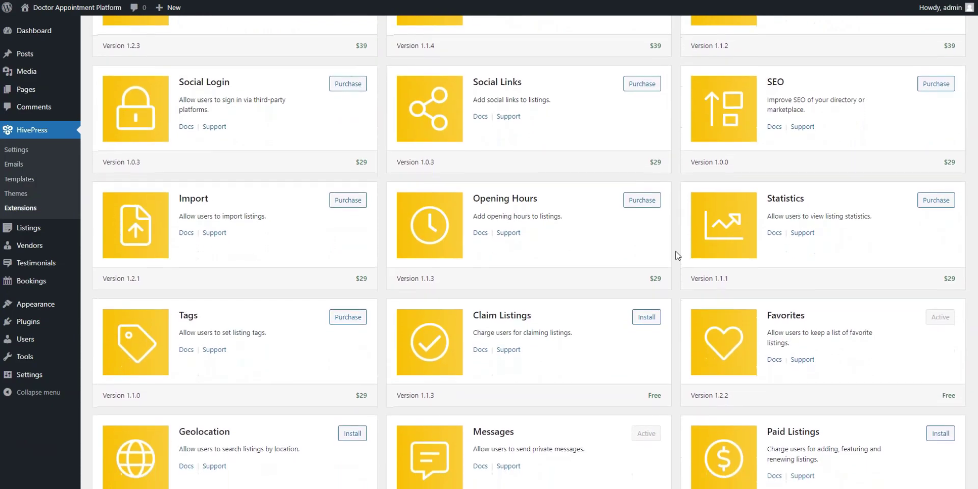
scroll(677, 255, down, 2)
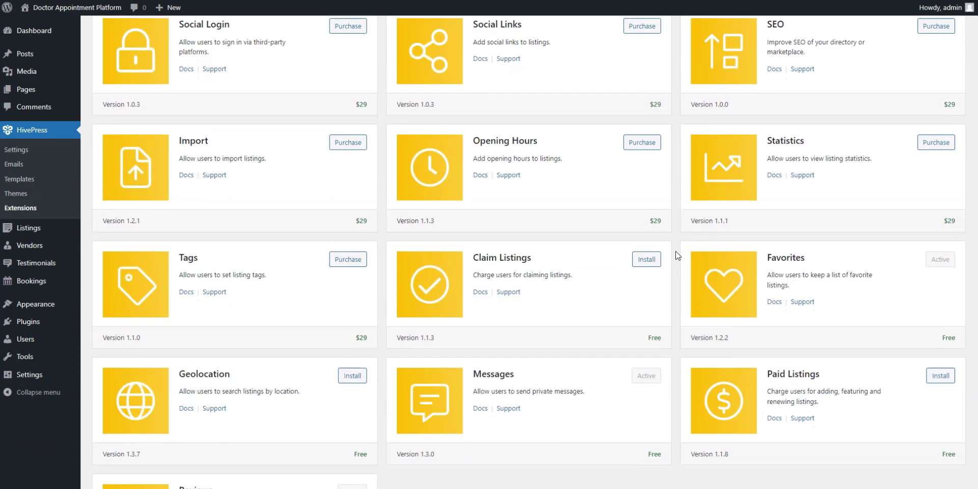
scroll(677, 255, down, 2)
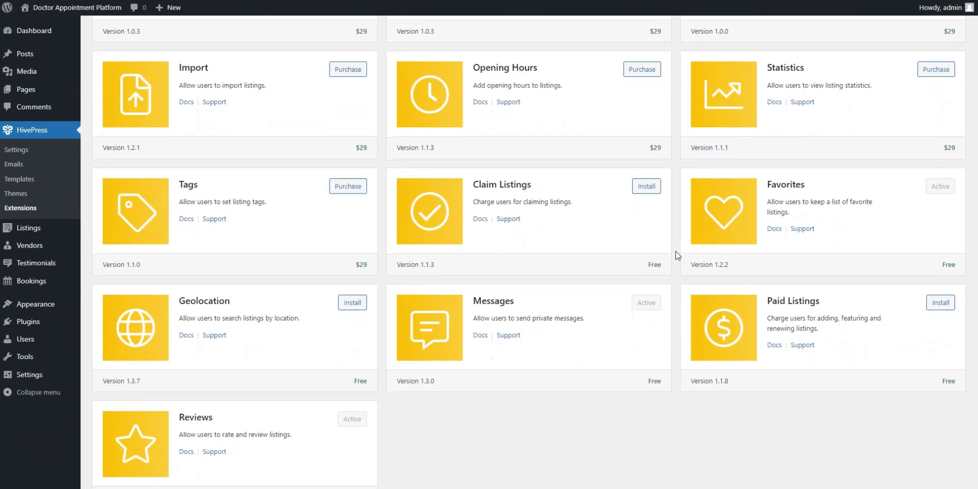
scroll(677, 256, down, 1)
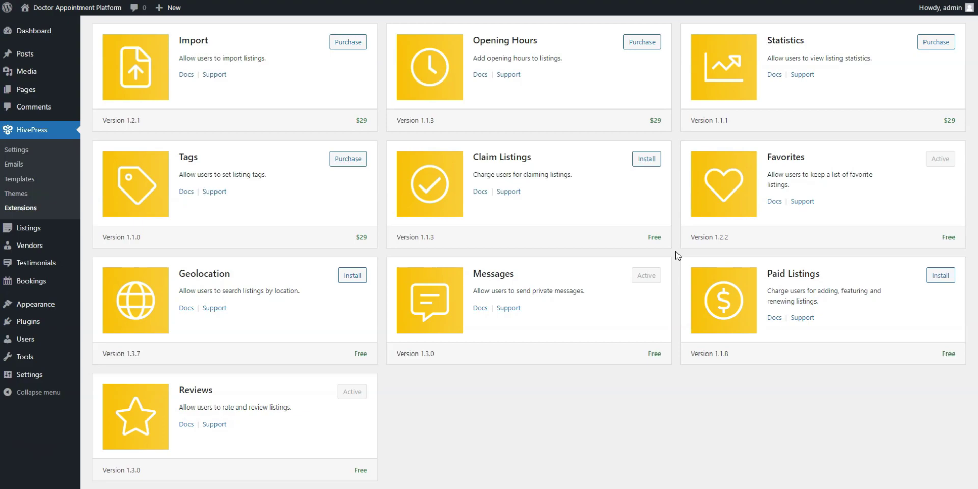
click(351, 277)
click(125, 134)
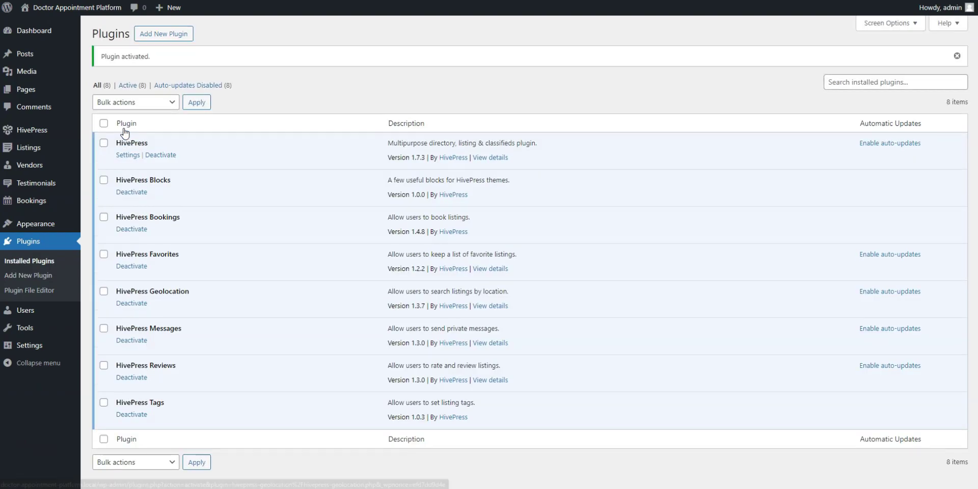
Step: Enable 'Allow submitting new listings' and 'Manually approve new listings' in the HivePress listing settings
mouse_move(56, 132)
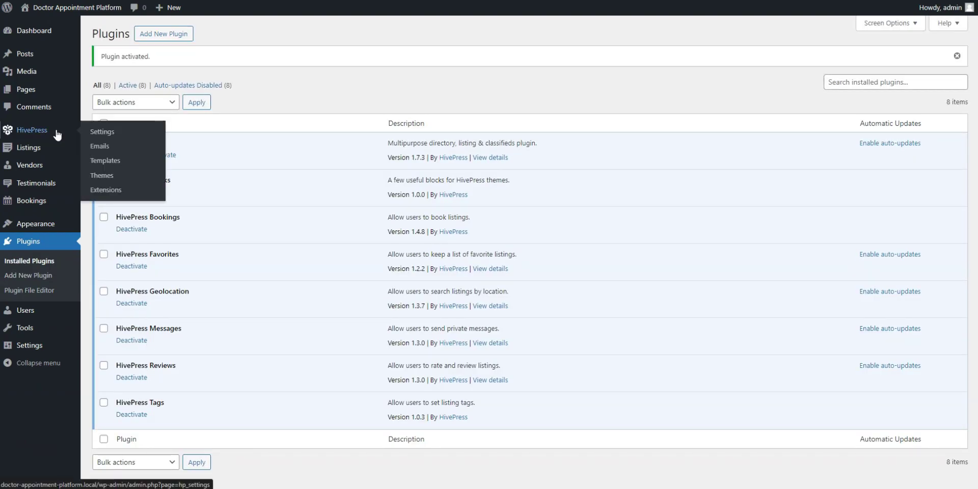
click(105, 130)
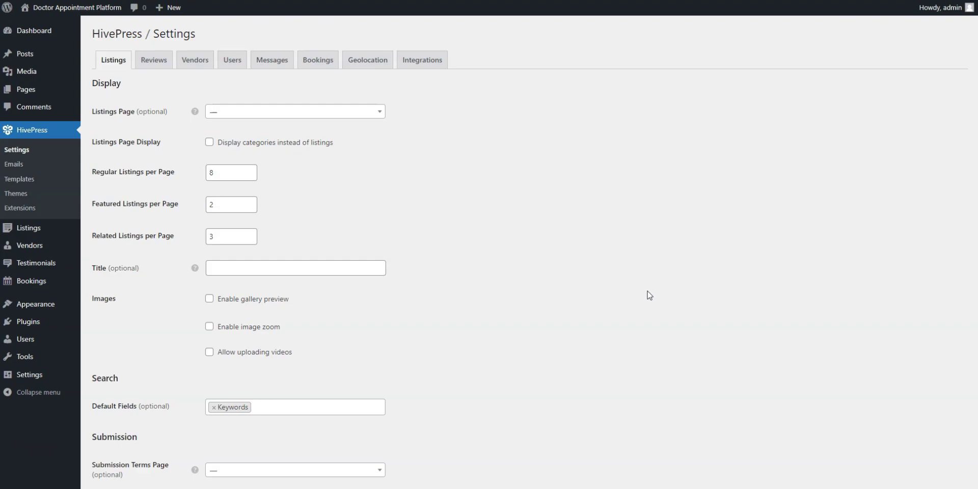
scroll(649, 296, down, 1)
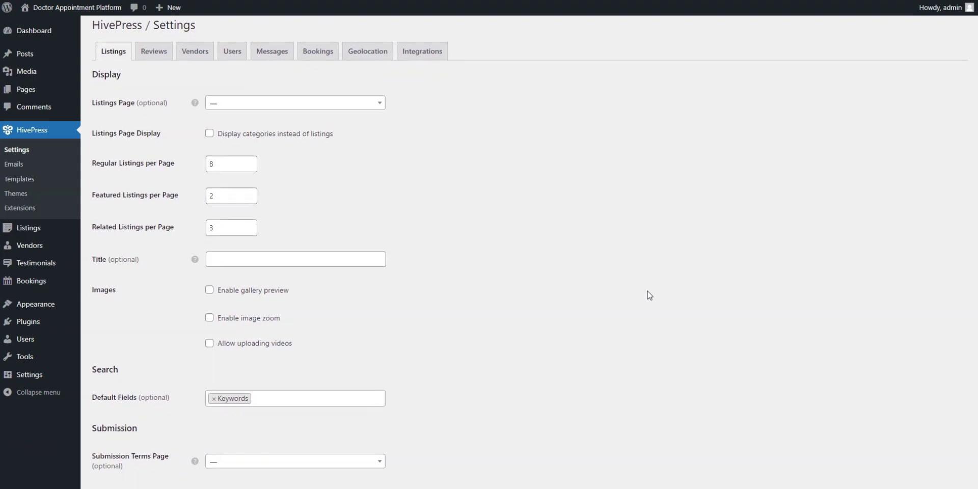
scroll(649, 295, down, 2)
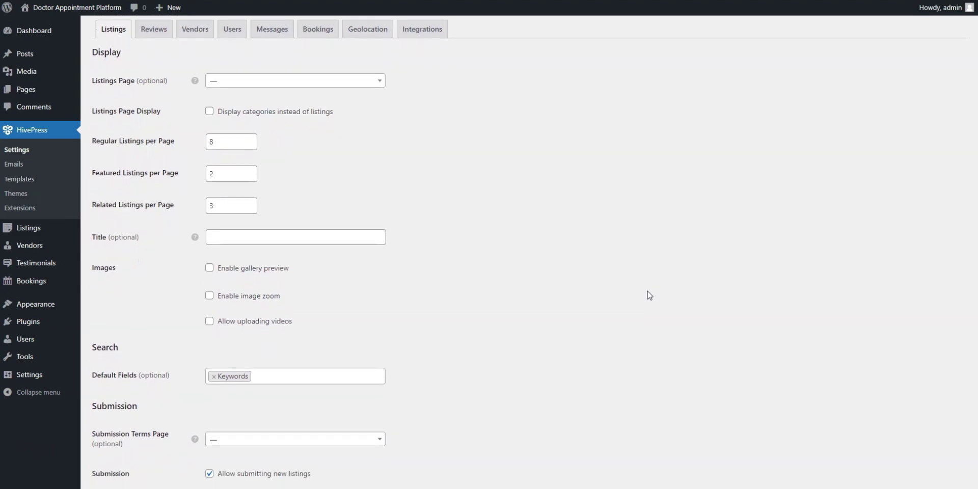
scroll(649, 295, down, 3)
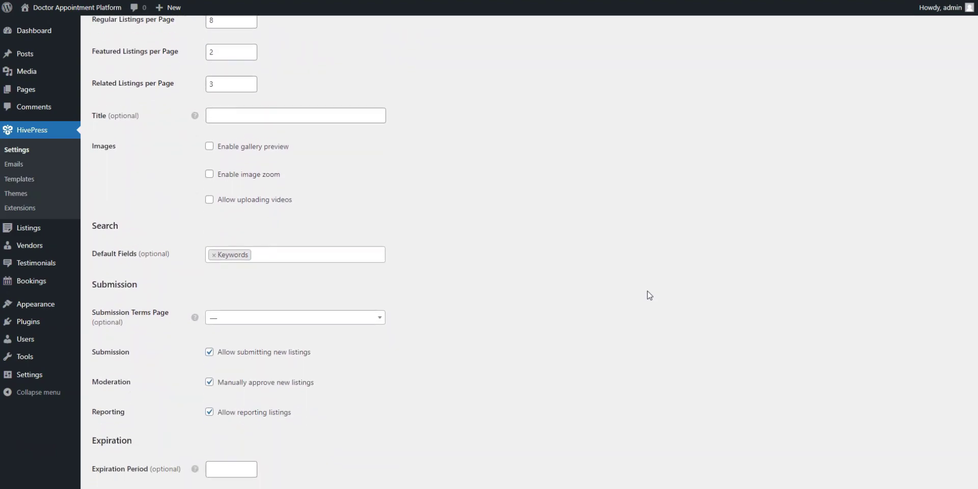
scroll(649, 295, down, 2)
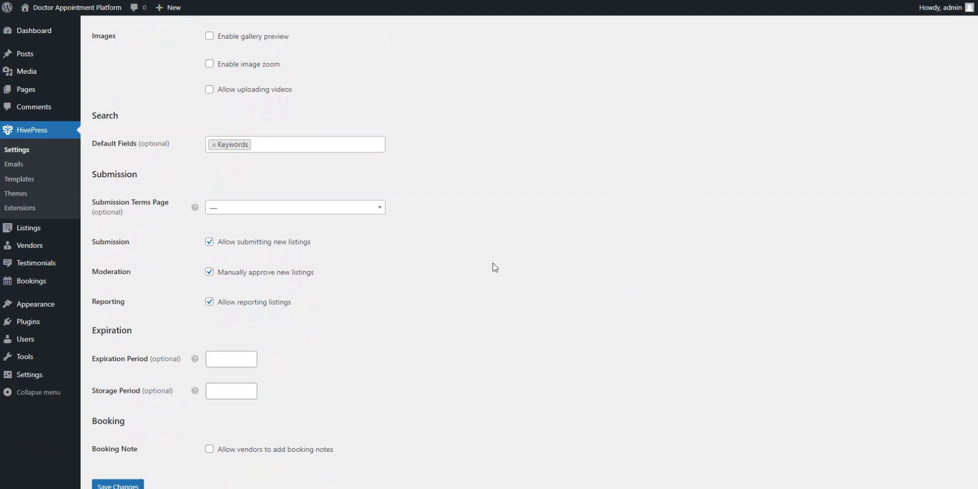
click(209, 242)
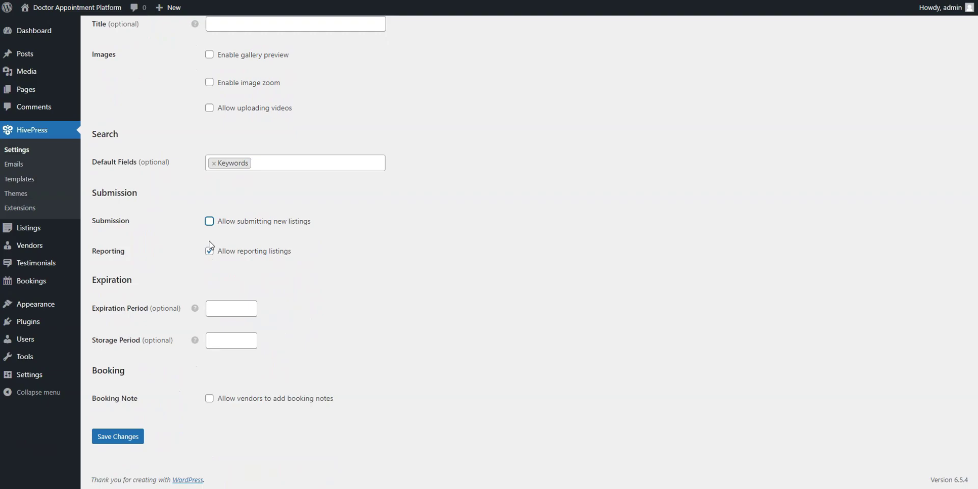
click(209, 222)
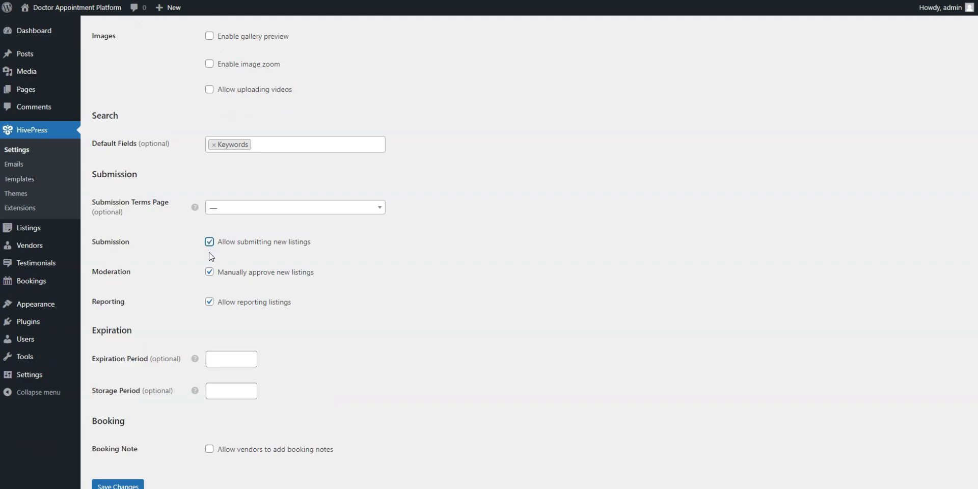
click(209, 272)
scroll(585, 292, up, 5)
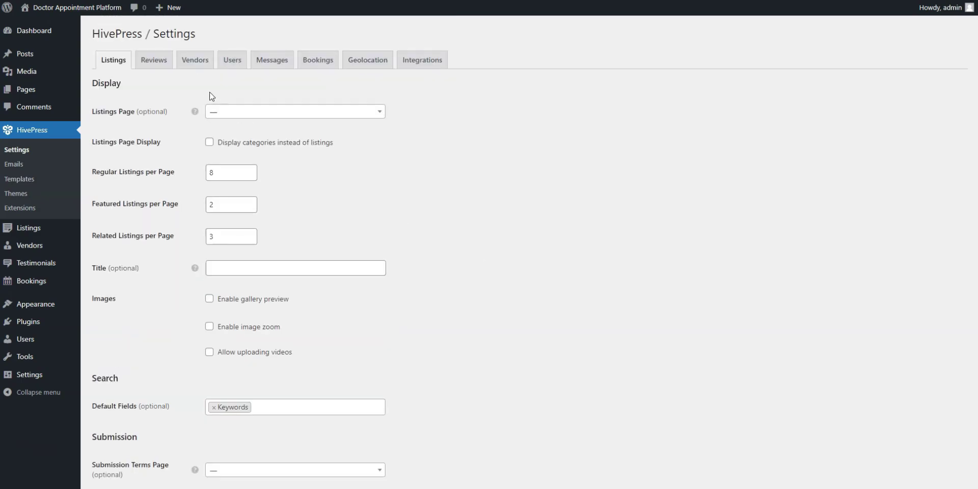
click(201, 60)
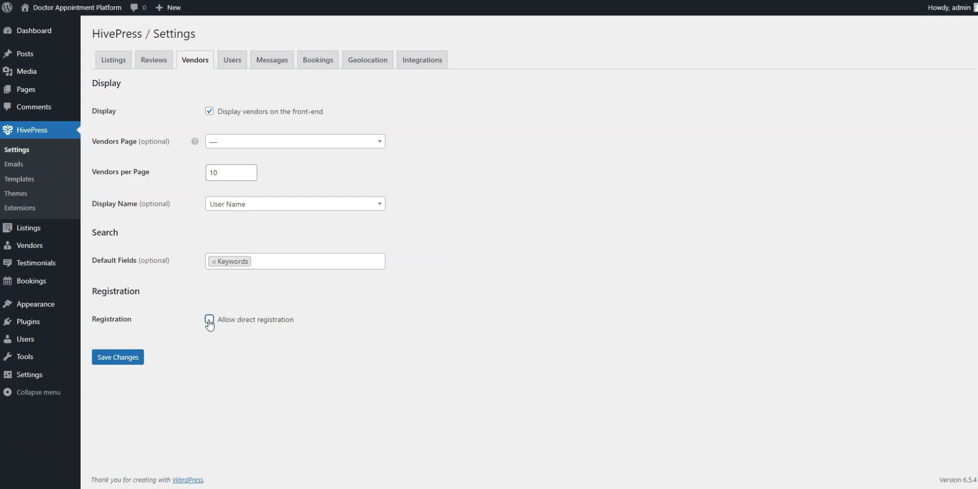
Step: Save the HivePress vendor settings with direct vendor registration enabled
click(121, 357)
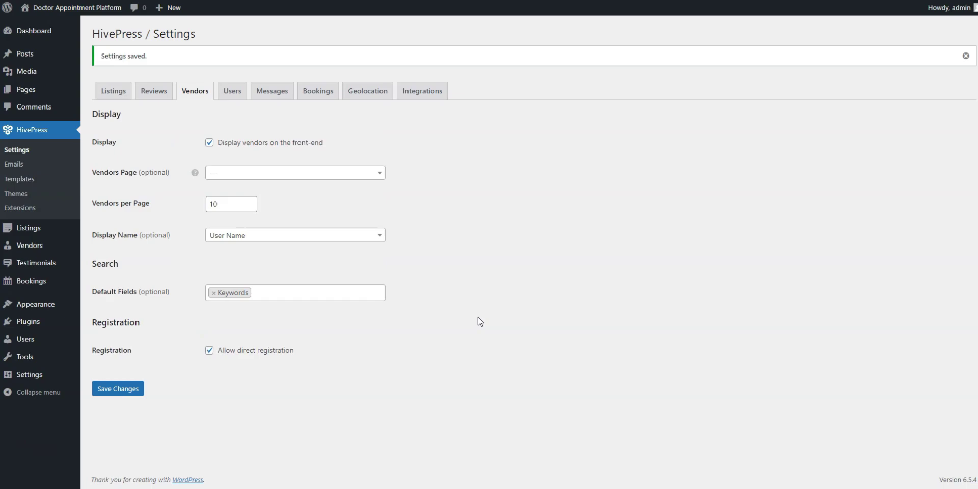
click(331, 94)
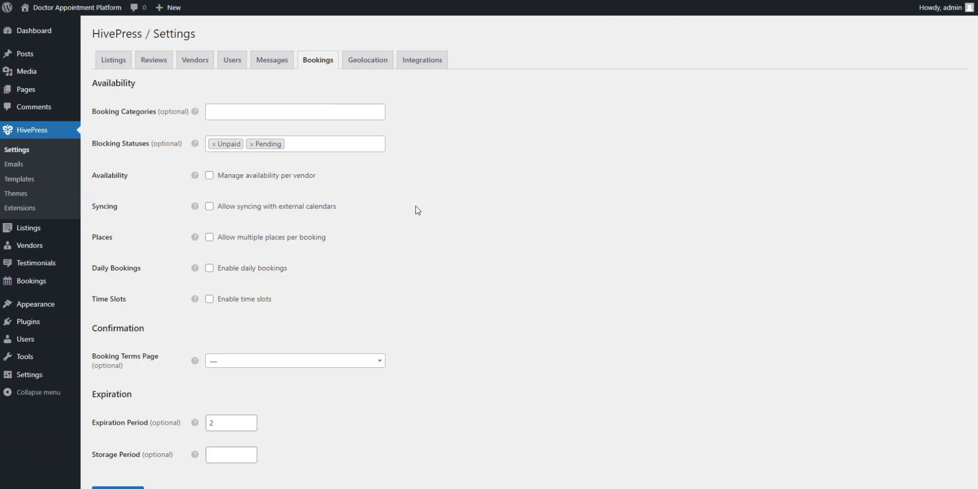
Step: Enable booking time slots and save the HivePress Bookings settings
click(210, 300)
mouse_move(198, 301)
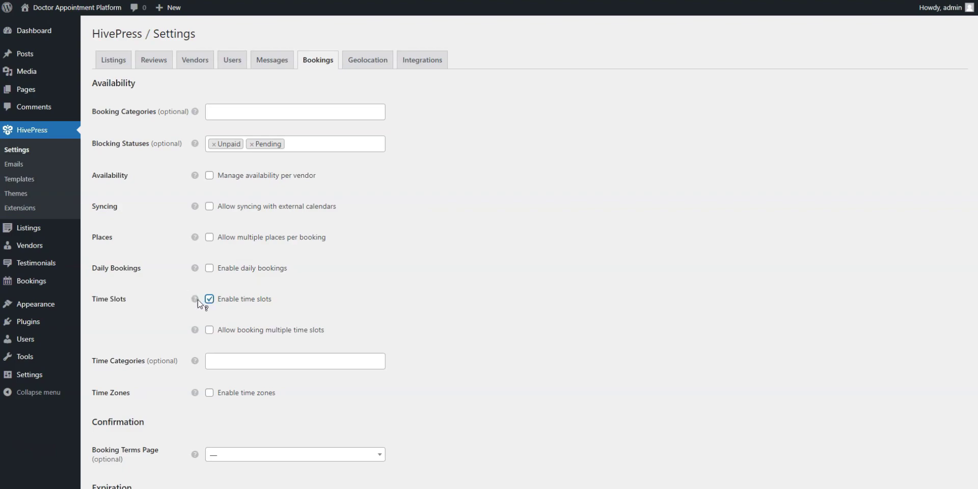
scroll(348, 298, down, 3)
click(139, 436)
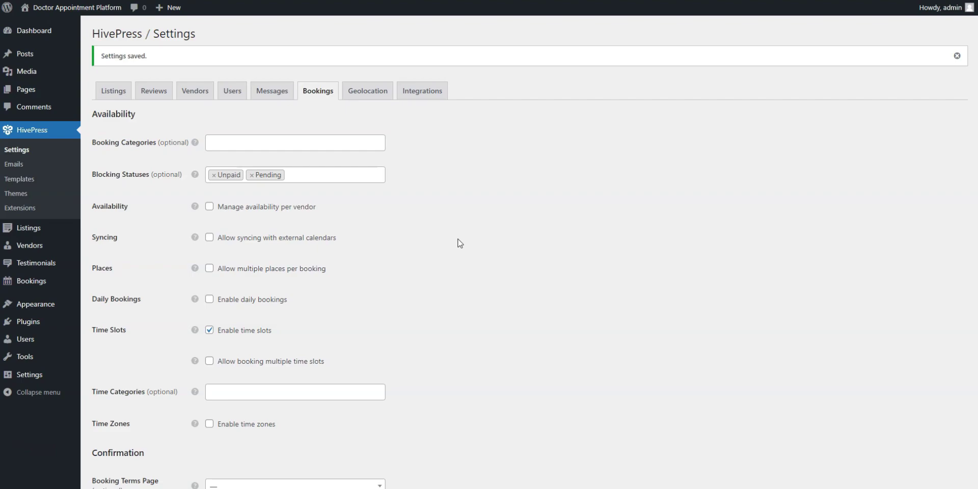
Step: Create a new page titled 'Home' and save it as a draft
mouse_move(38, 91)
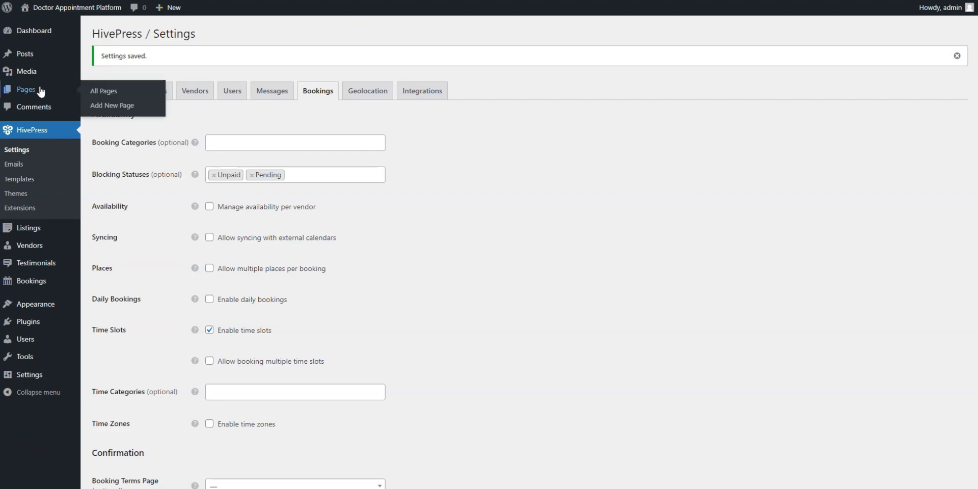
click(108, 106)
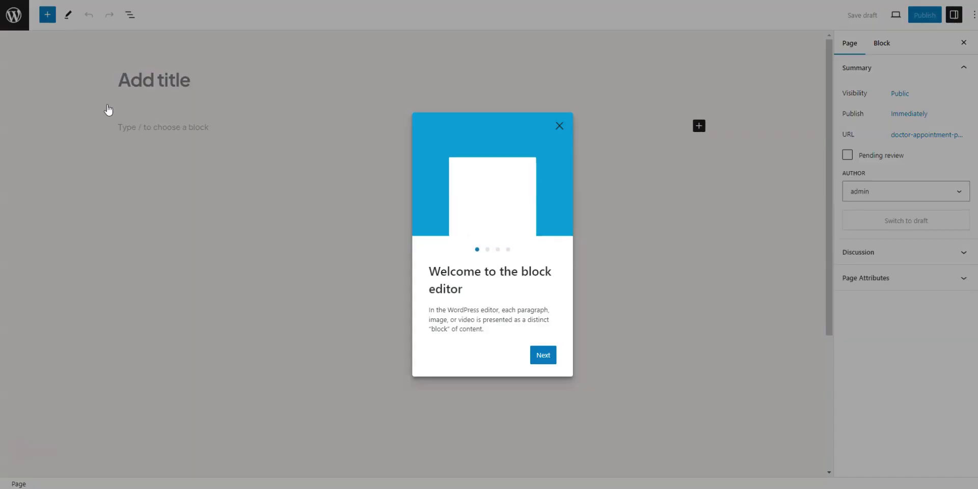
click(559, 126)
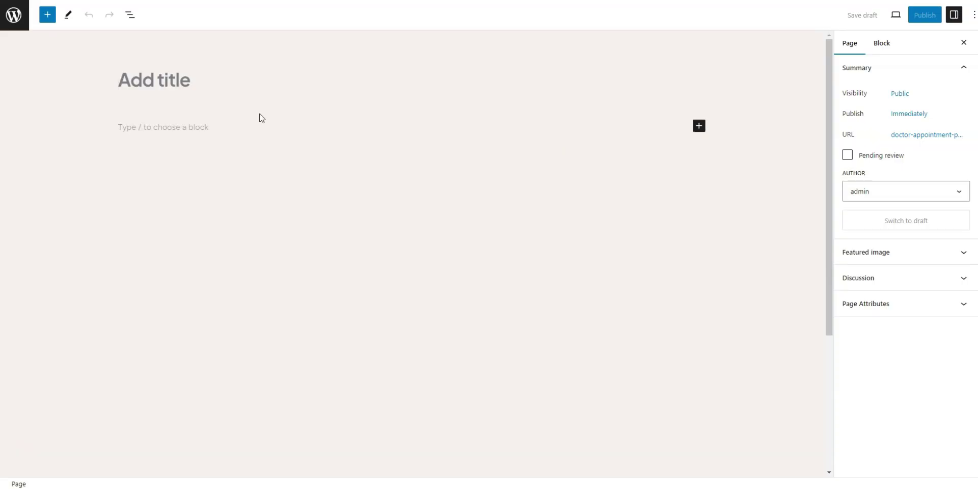
text(Home)
key(ctrl+s)
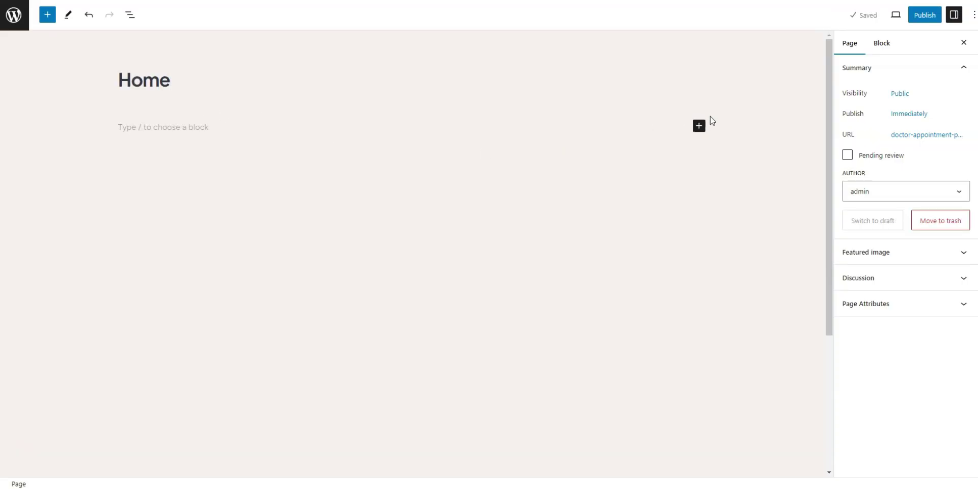
Step: Add a centred headline heading and a centred intro paragraph from pasted text
click(699, 126)
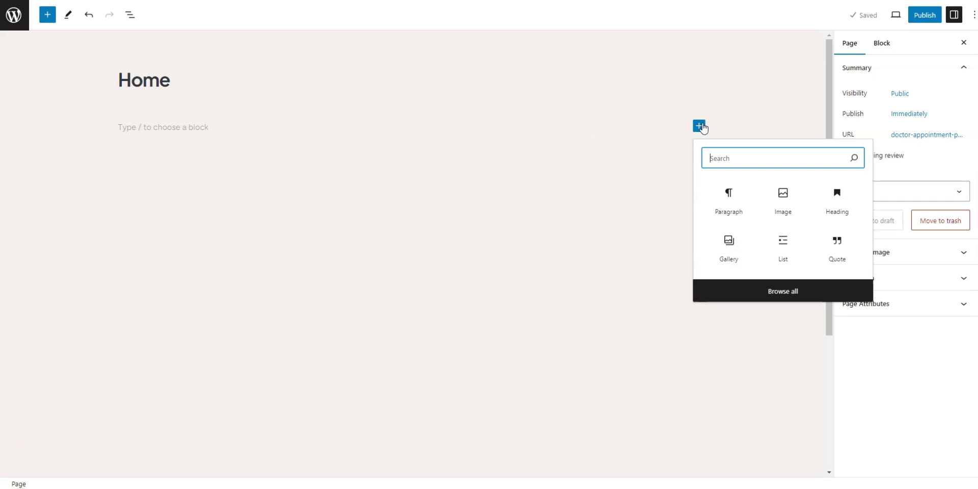
click(836, 198)
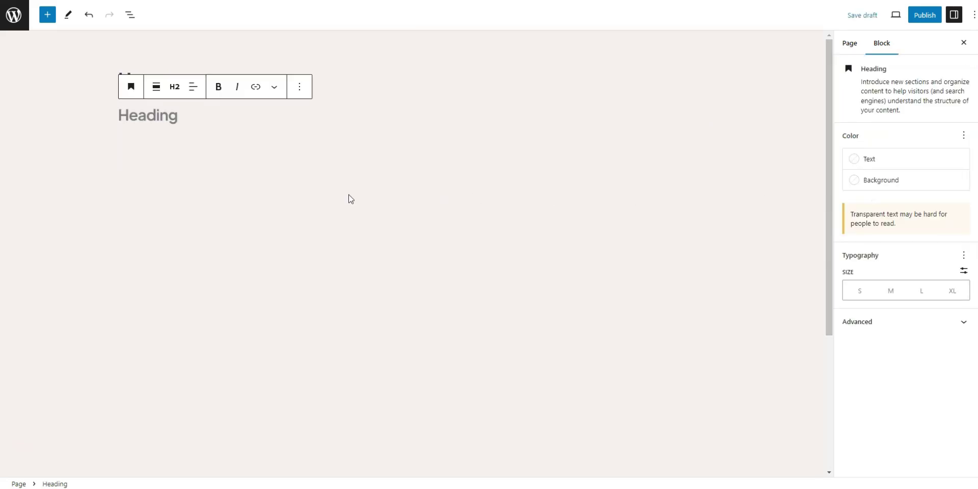
text(On-demand medical expertise at your fingertips)
click(193, 86)
click(209, 135)
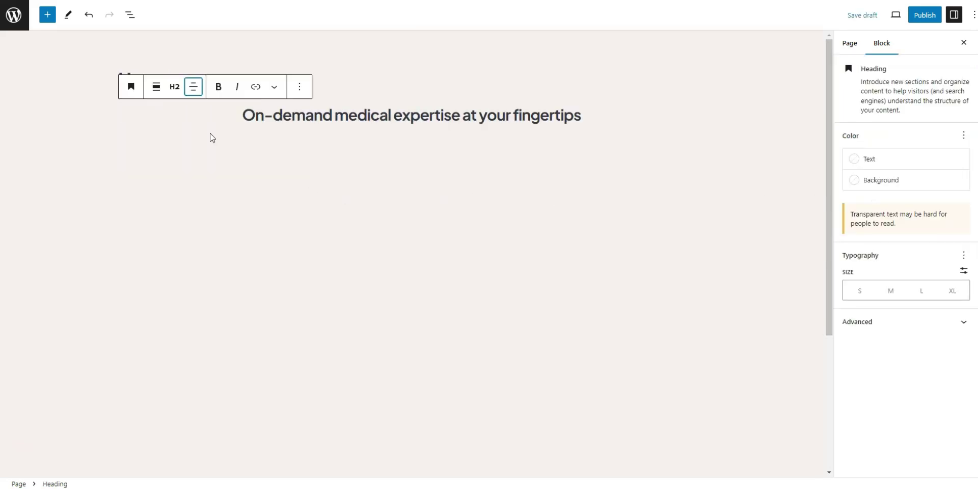
click(515, 142)
click(264, 145)
text(Easily book appointments with medical professionals from various fields in the blink of an eye.)
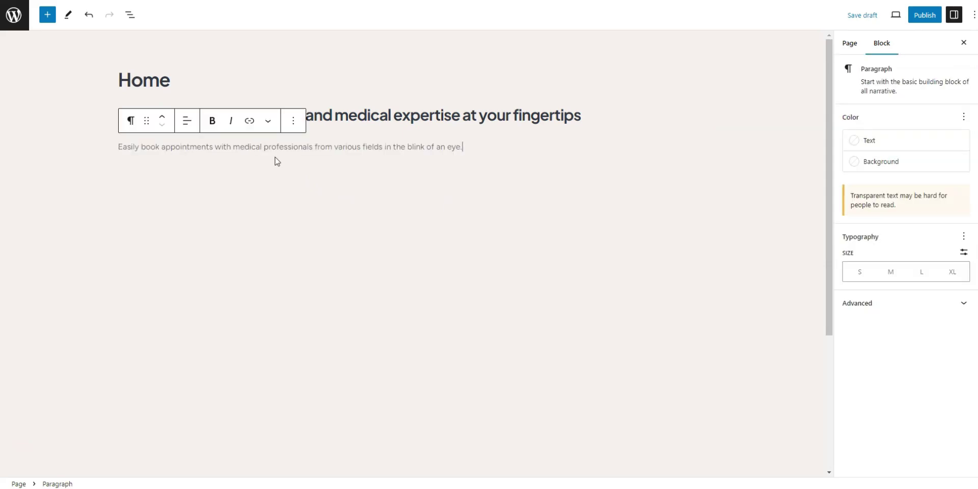
click(194, 121)
click(207, 170)
click(635, 170)
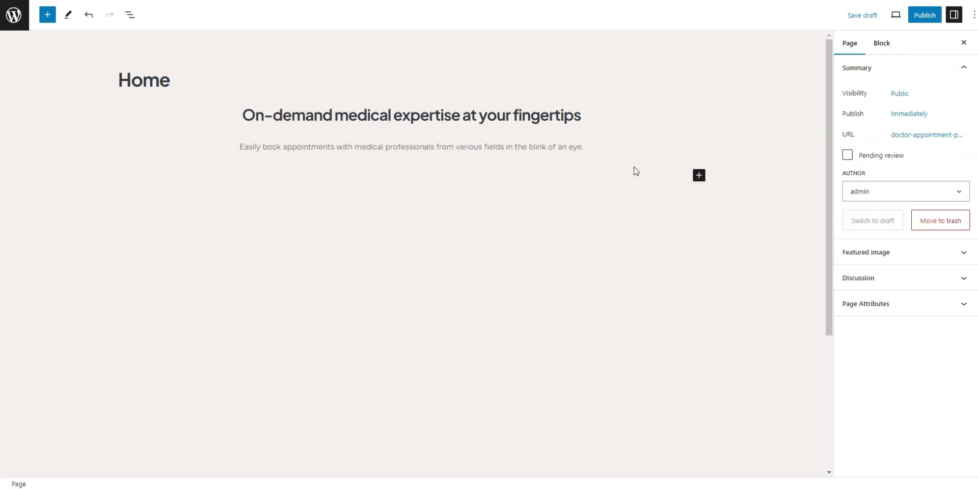
Step: Insert a Read More break followed by the HivePress Listing Search Form
click(698, 181)
text(more)
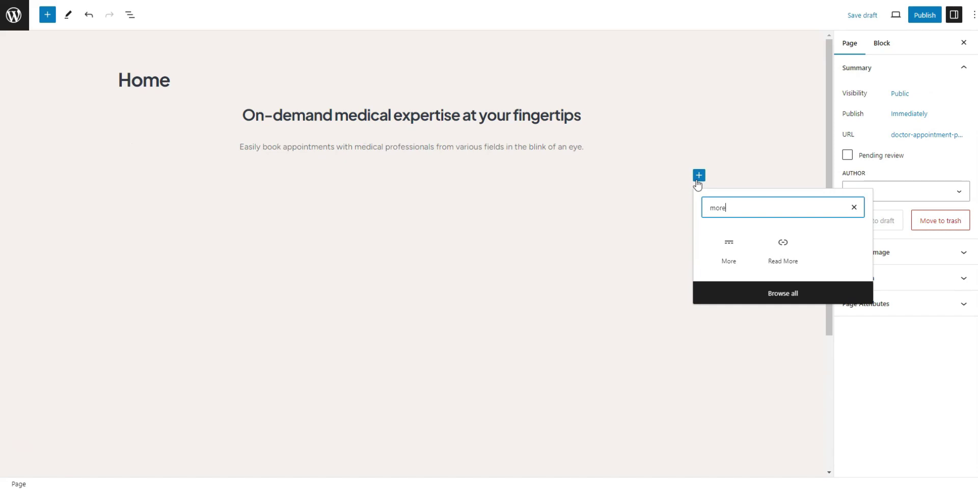
click(725, 260)
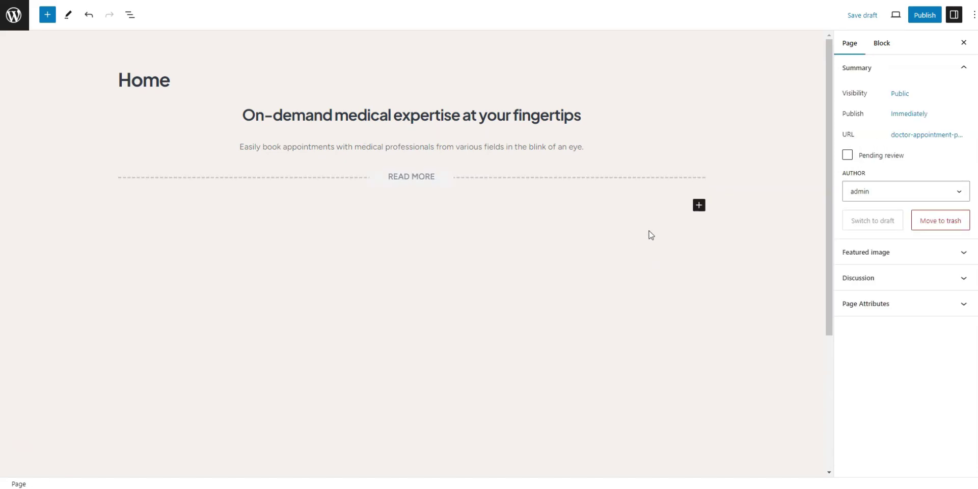
click(698, 205)
text(HivePress)
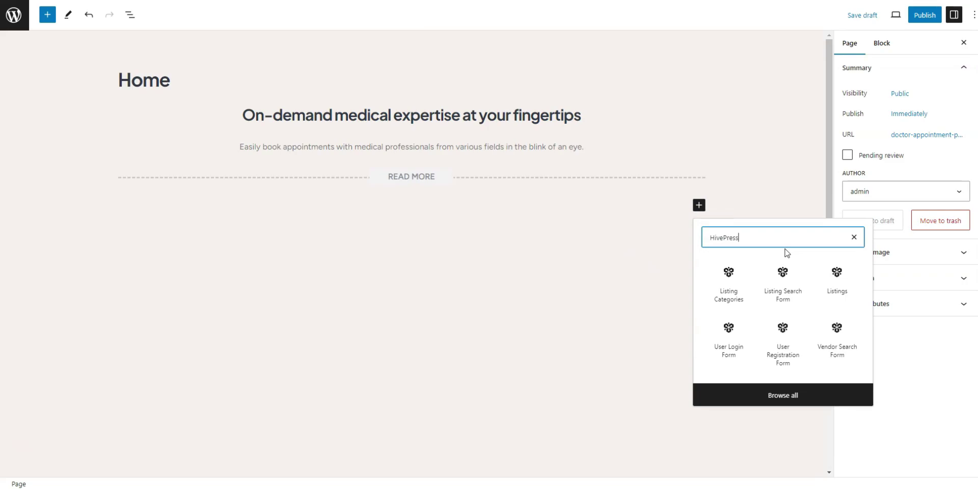
click(784, 285)
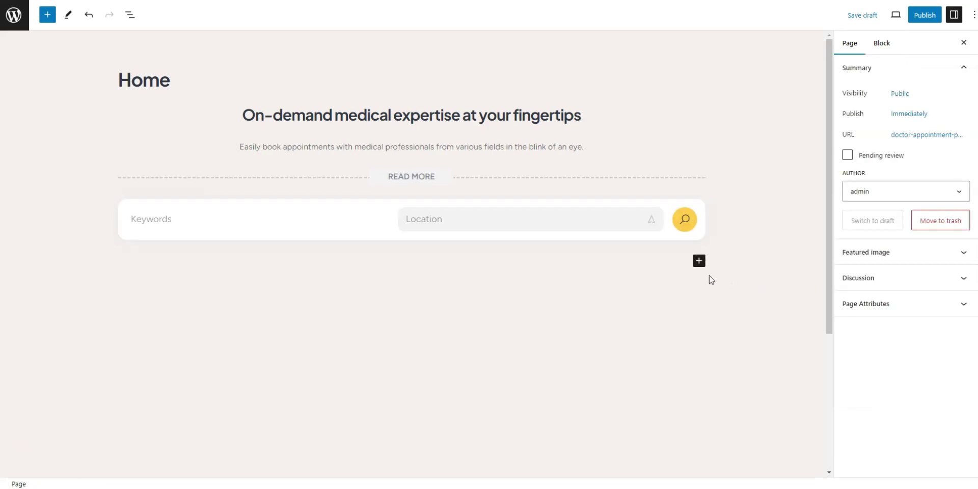
Step: Add a Listing Categories block showing 4 categories in 4 columns
click(702, 264)
text(HivePress)
click(782, 336)
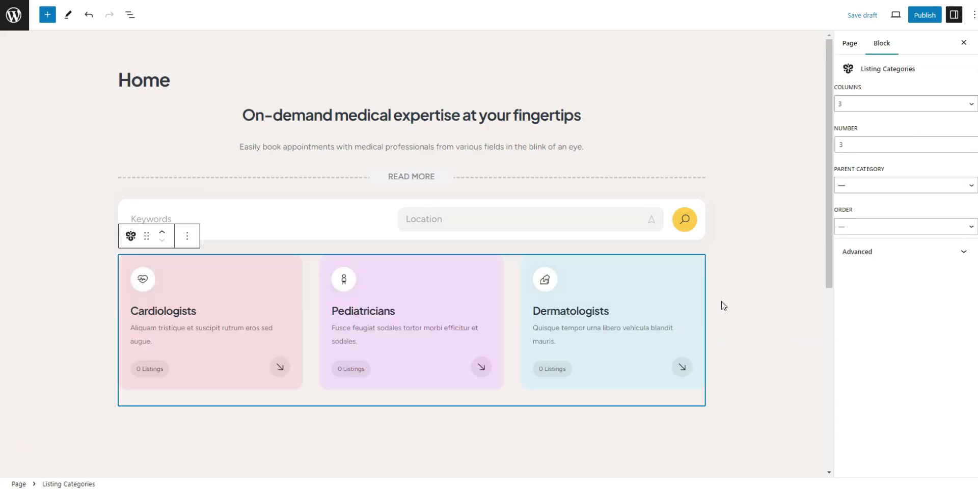
drag(861, 141, 835, 143)
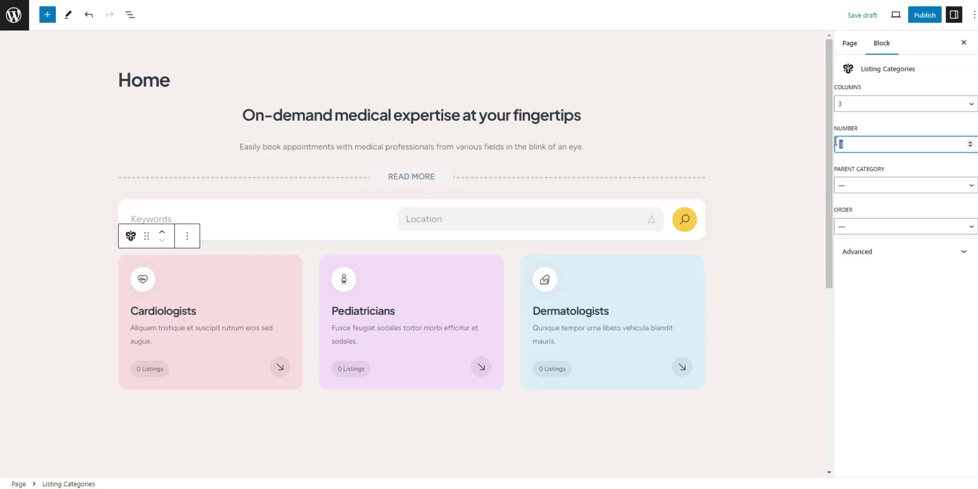
text(4)
click(866, 104)
click(859, 133)
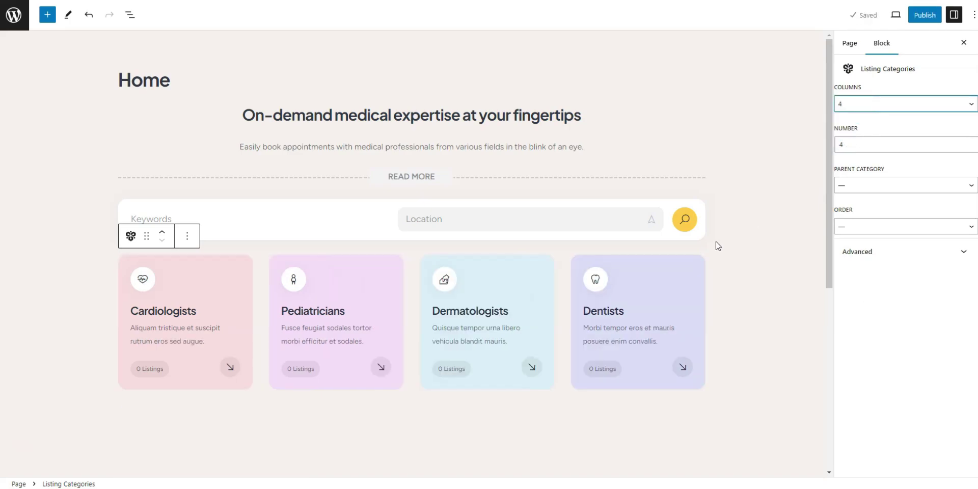
Step: Publish the Home page and return to the Pages list
click(924, 15)
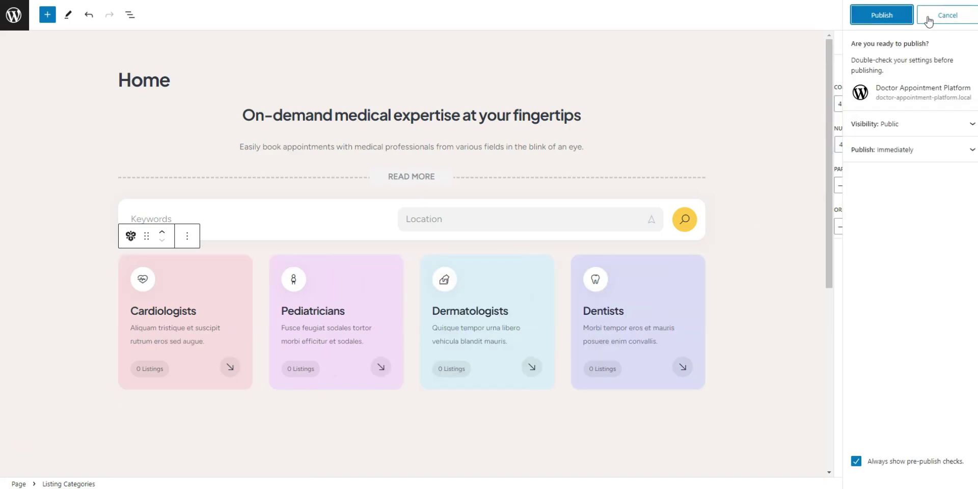
click(880, 19)
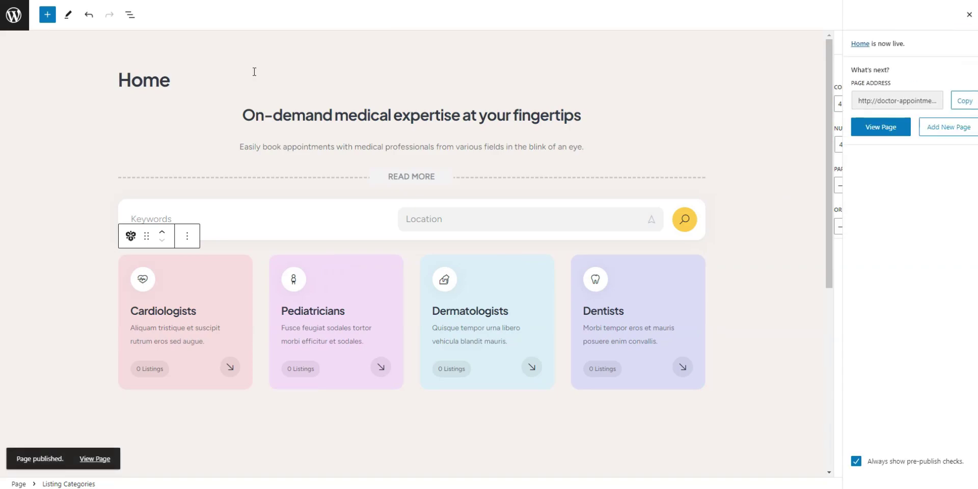
click(15, 15)
Step: Make Home the static homepage in Reading settings, then open the live site's Customizer
mouse_move(37, 332)
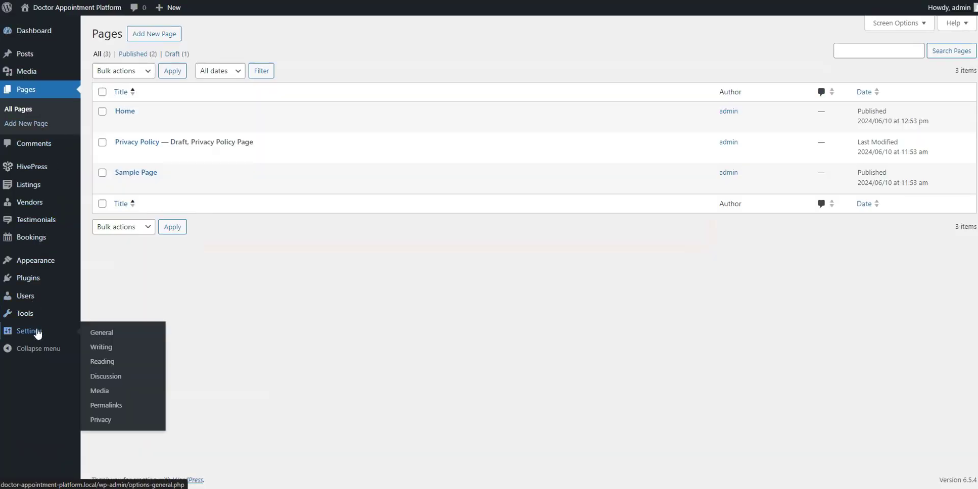
click(104, 362)
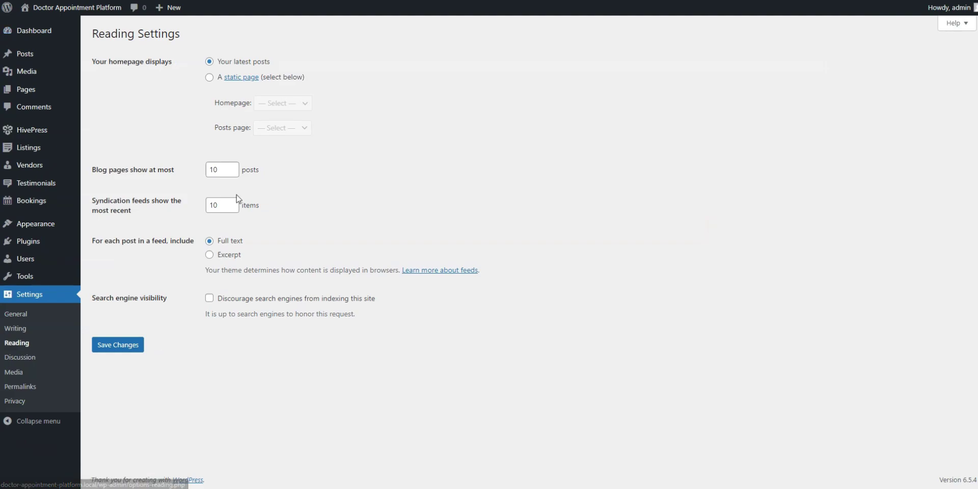
click(209, 77)
click(281, 103)
click(270, 118)
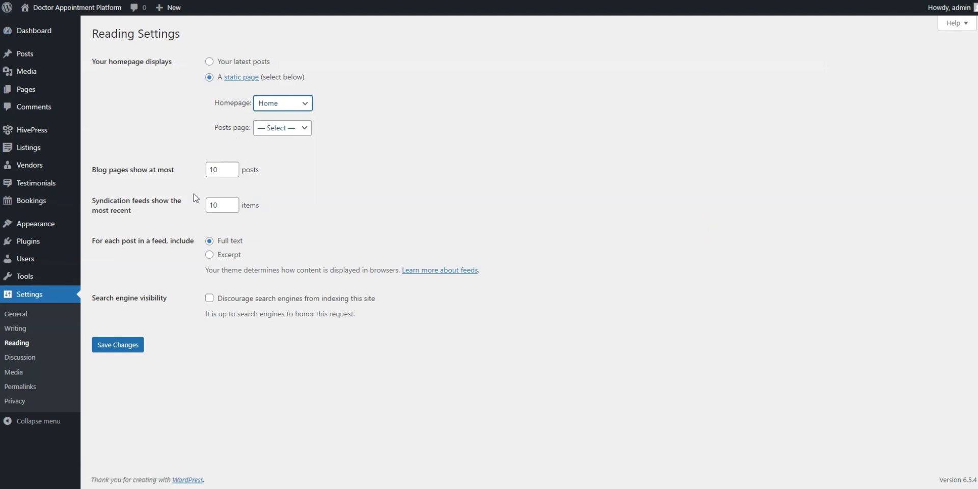
click(131, 348)
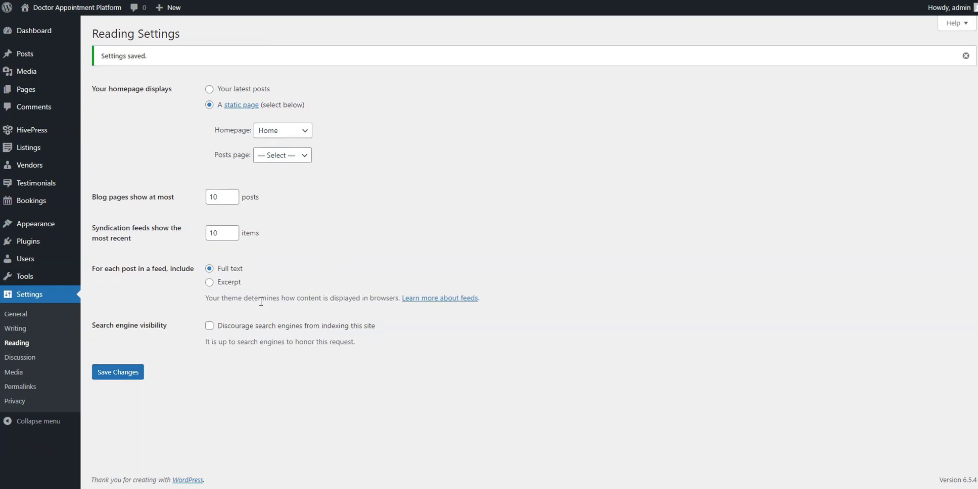
click(87, 21)
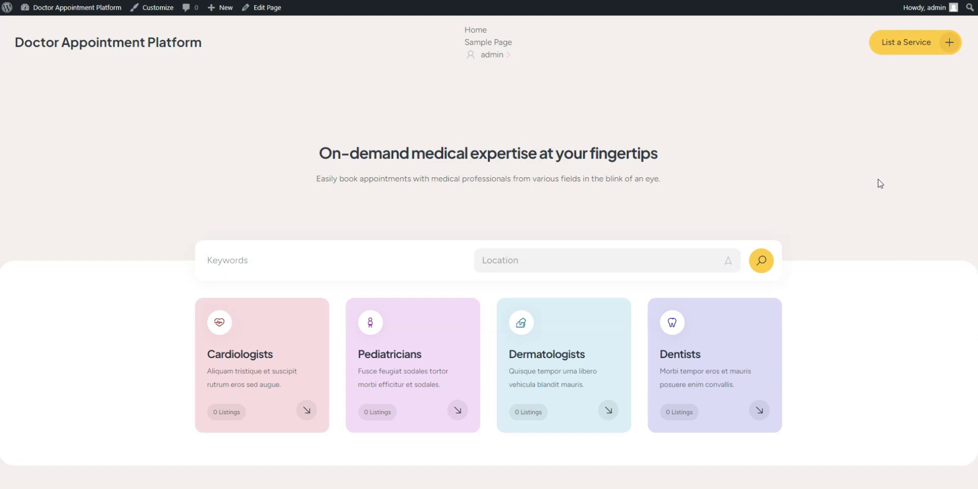
click(156, 8)
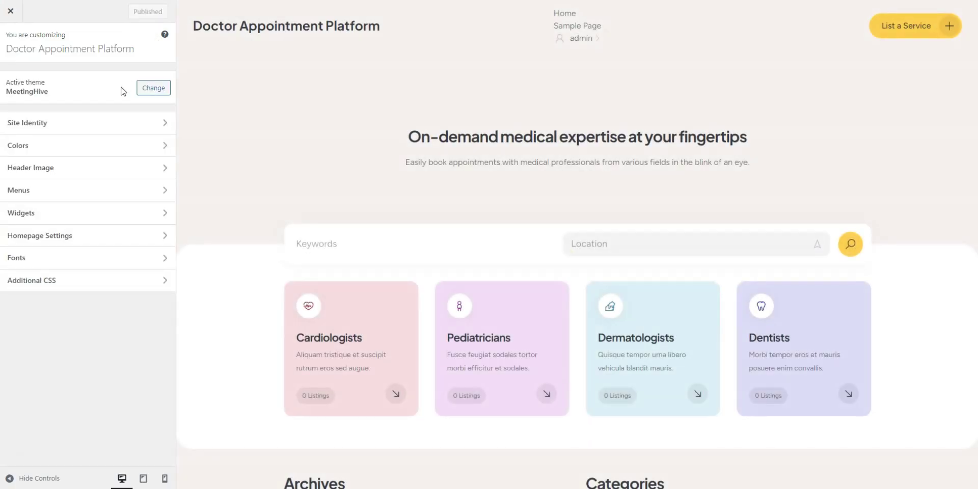
Step: Upload the dochive logo file as the site logo without cropping and publish it
click(120, 123)
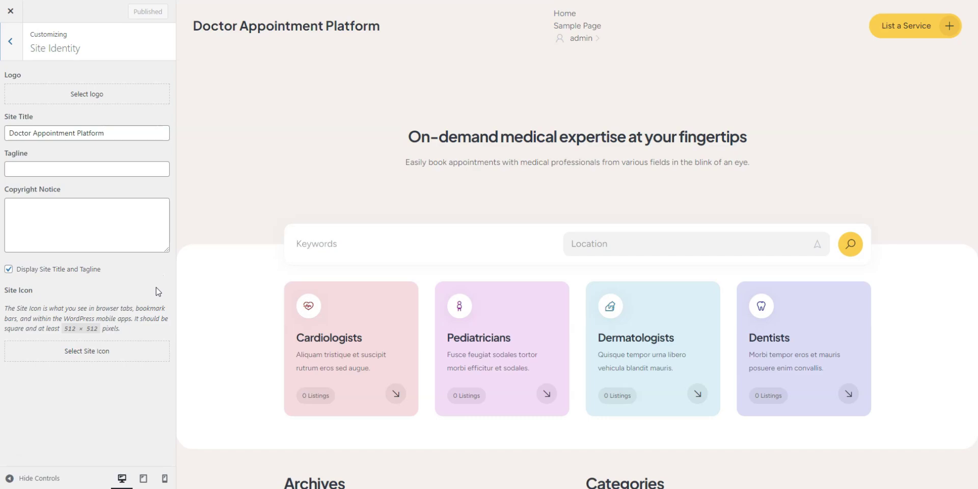
click(94, 98)
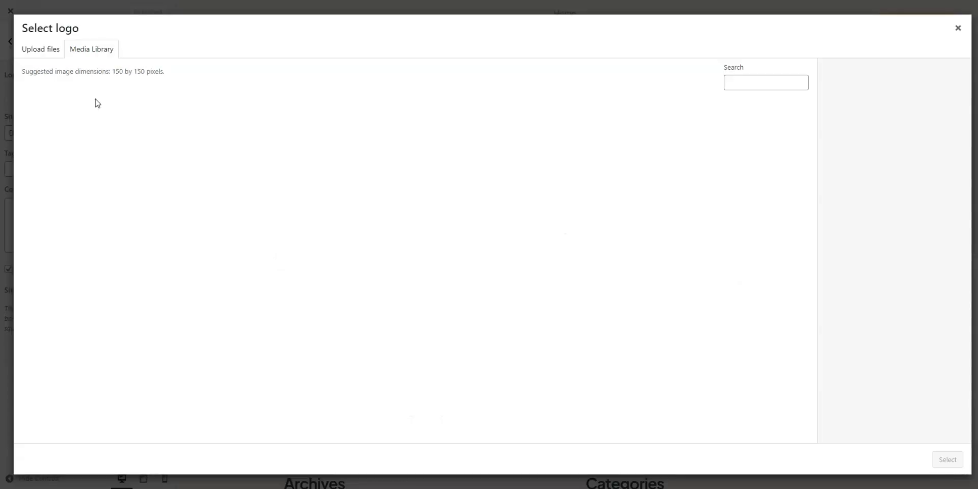
click(53, 56)
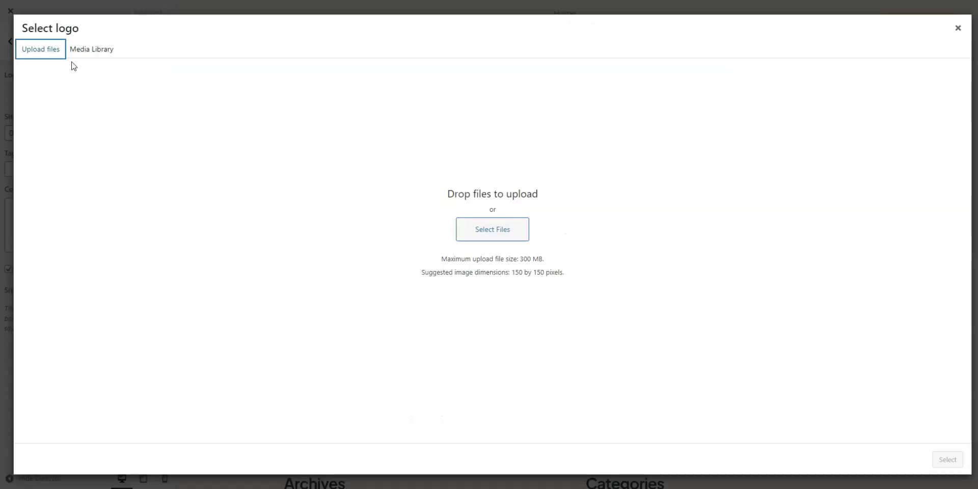
click(476, 230)
double_click(119, 51)
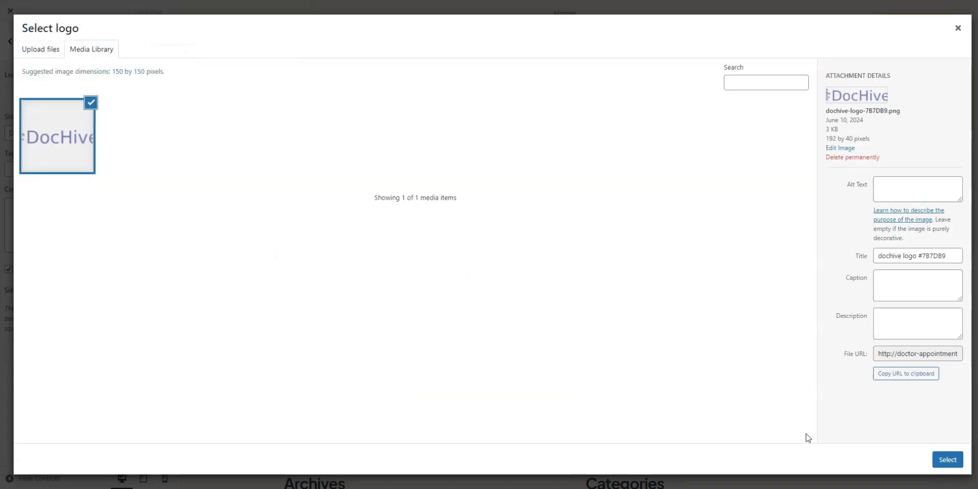
click(947, 459)
click(892, 460)
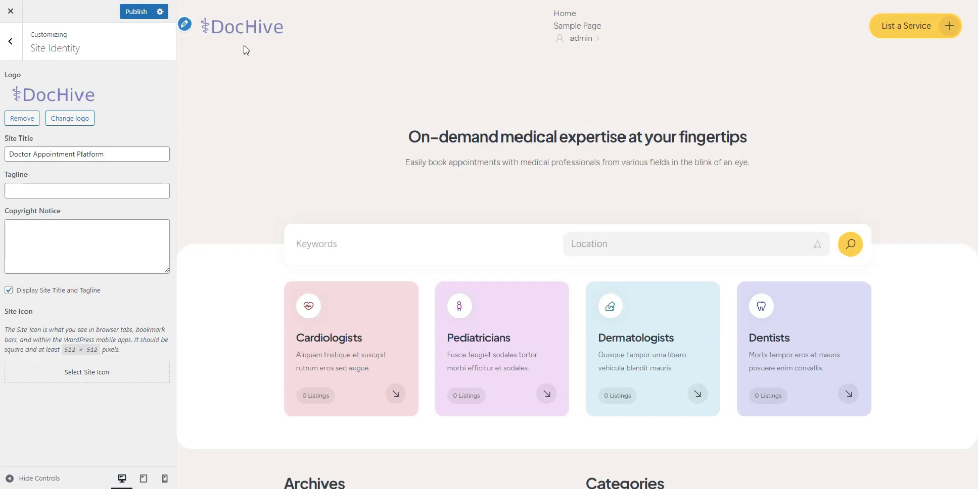
click(136, 12)
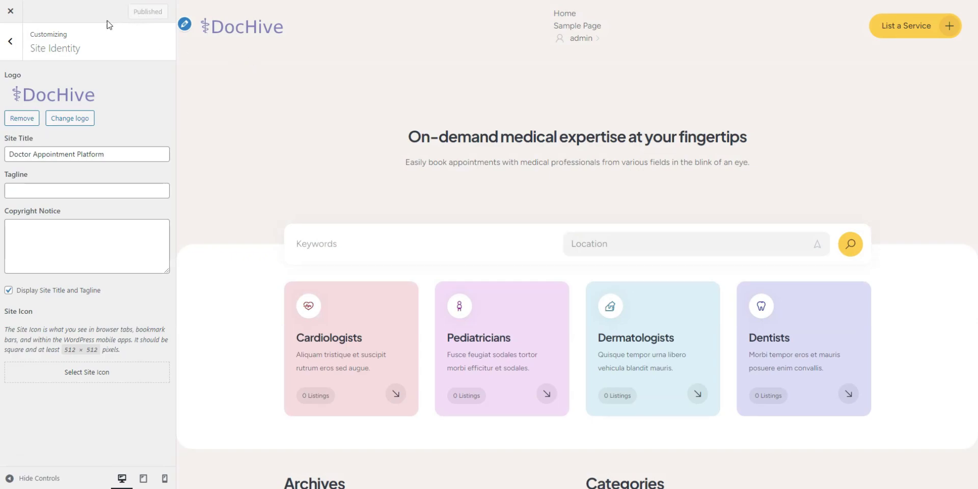
click(10, 44)
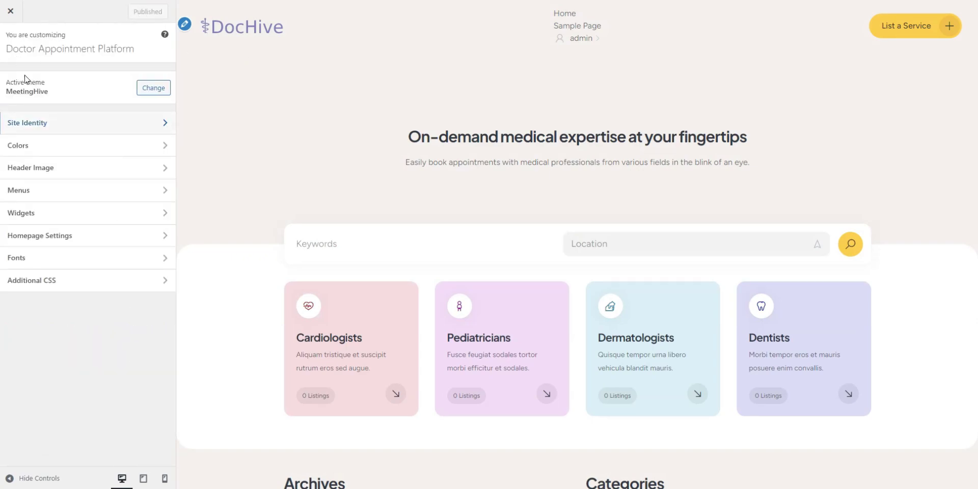
Step: Set the primary colour to lavender, reset the background to default, and publish
click(39, 145)
click(37, 93)
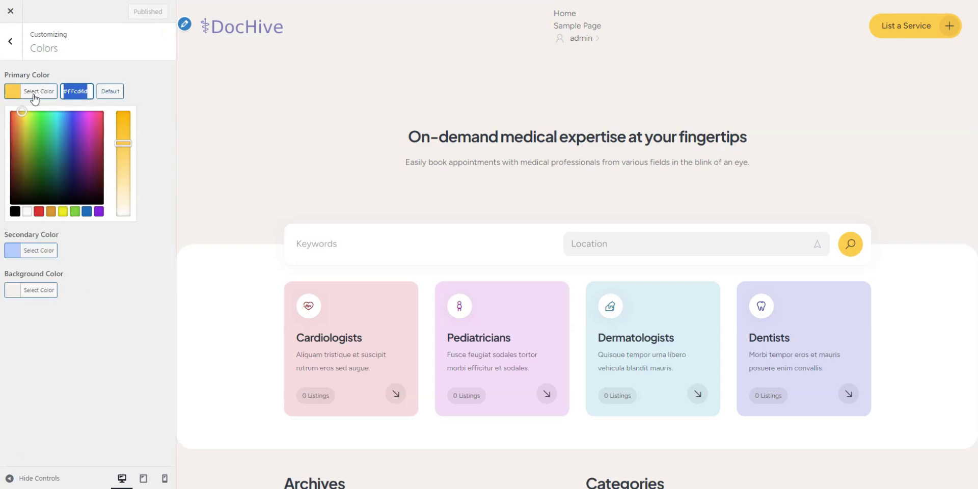
click(110, 91)
click(39, 130)
click(39, 130)
click(39, 170)
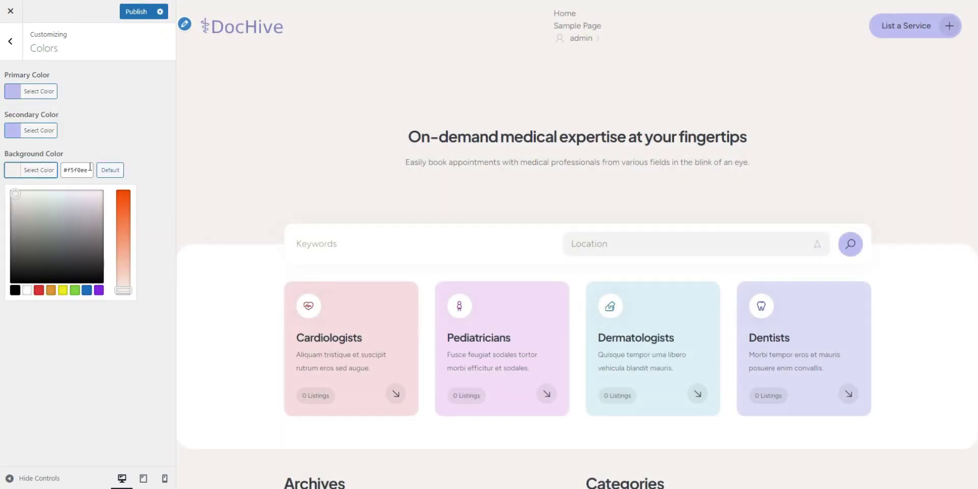
click(110, 170)
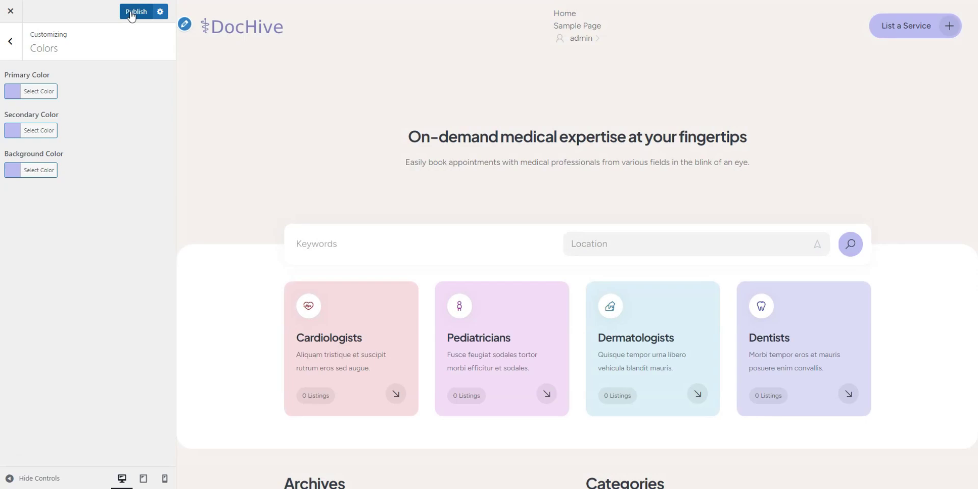
click(131, 14)
click(10, 42)
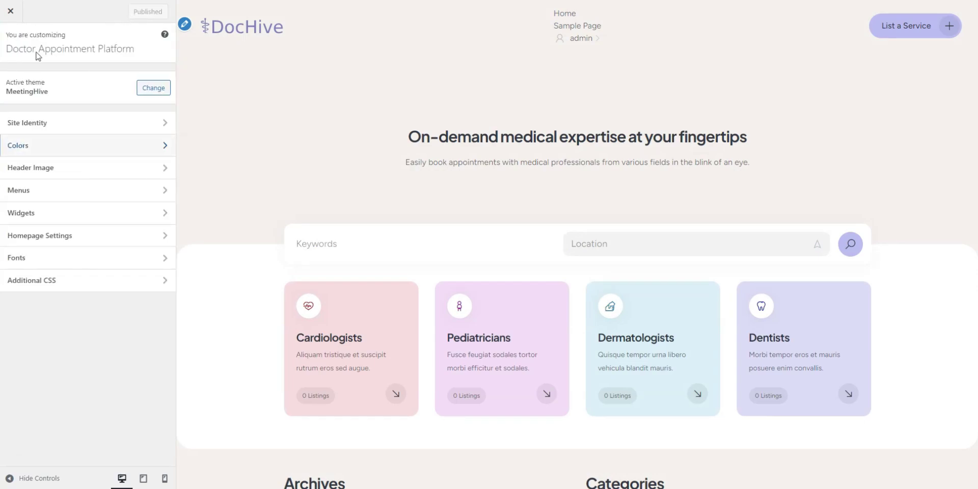
Step: Upload the header pattern dochive image as the header image, uncropped, and publish
click(57, 170)
click(55, 162)
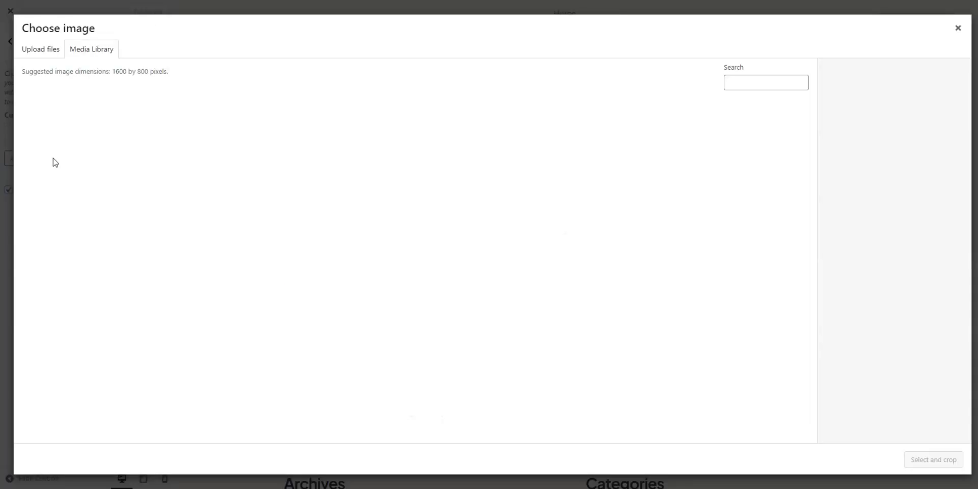
click(60, 49)
click(476, 228)
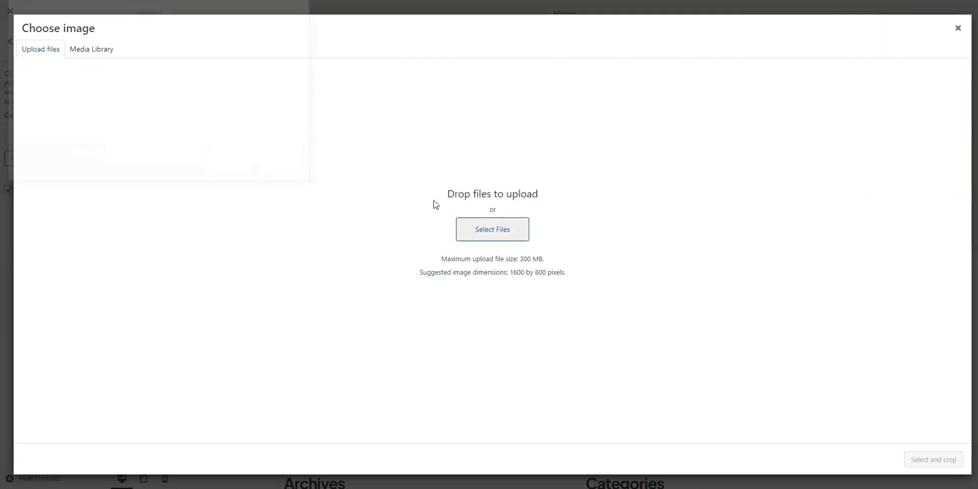
double_click(186, 74)
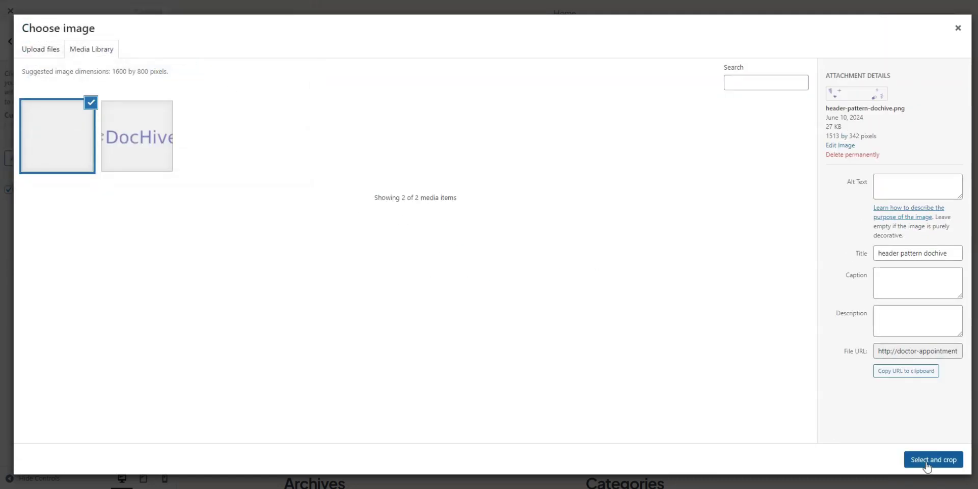
click(934, 460)
click(882, 459)
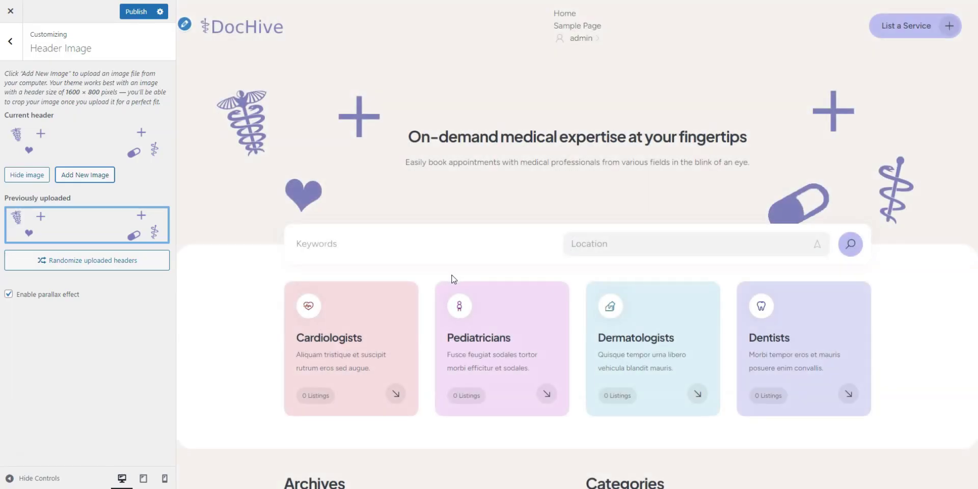
click(140, 14)
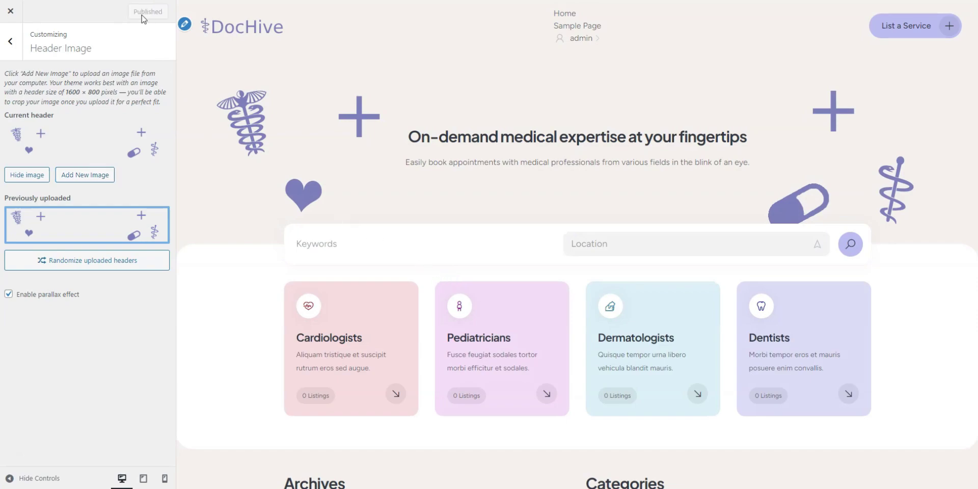
click(20, 44)
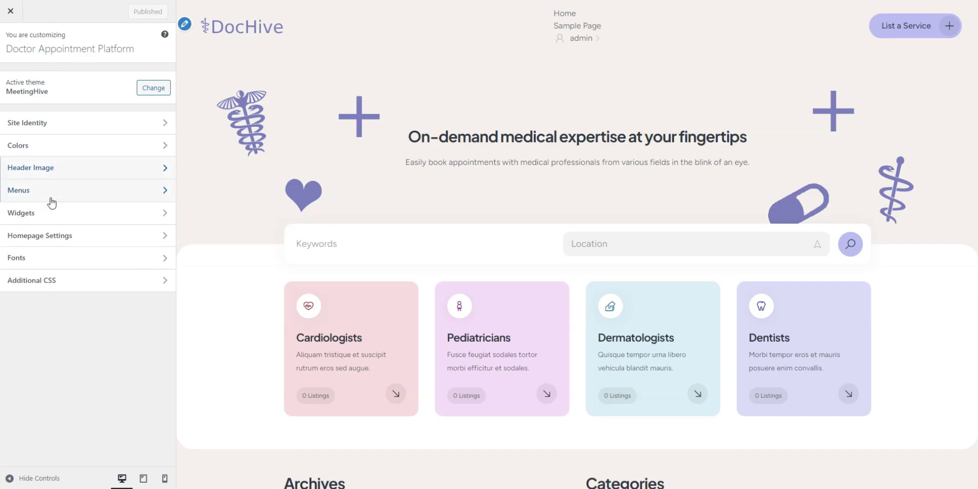
Step: Create a new menu named 'Header' assigned to the header location
click(51, 201)
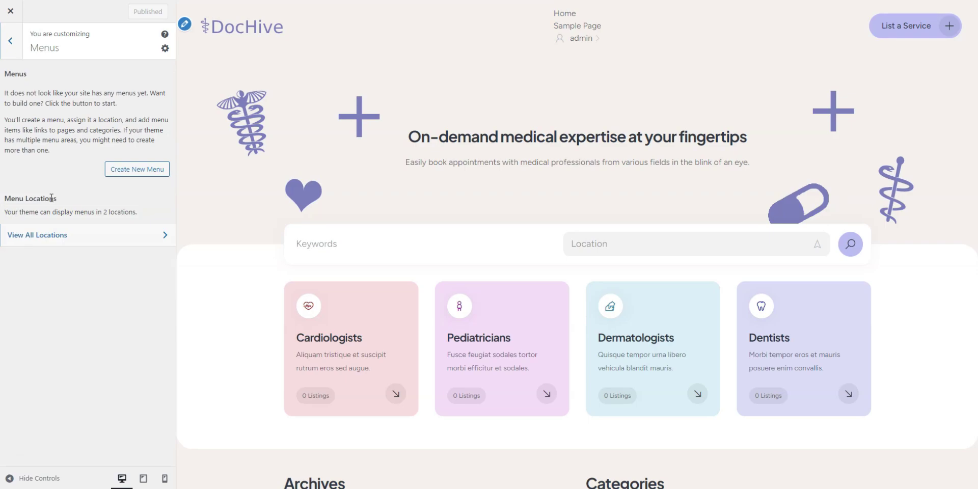
click(142, 170)
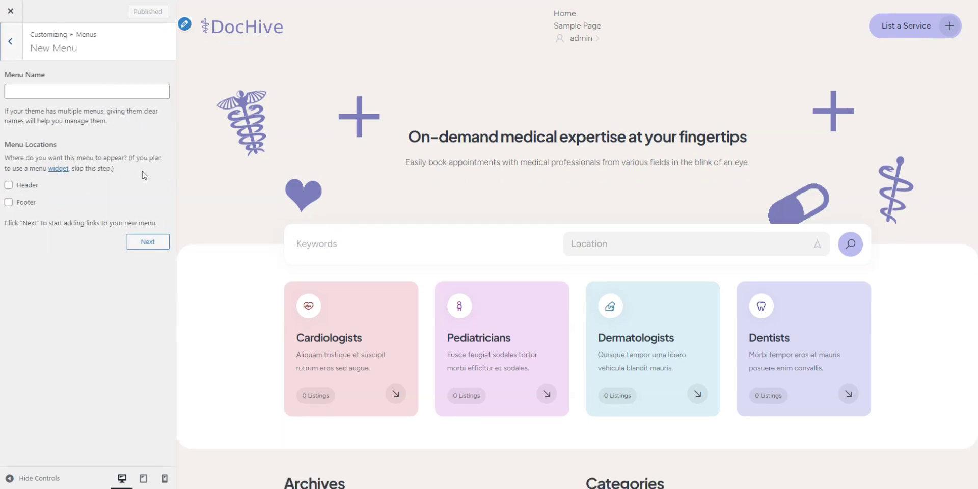
click(131, 97)
text(Header)
click(9, 185)
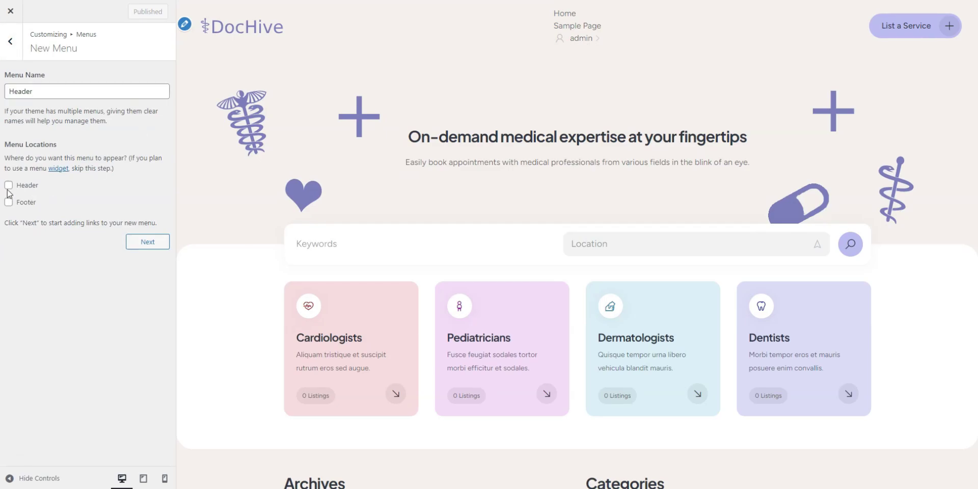
click(153, 242)
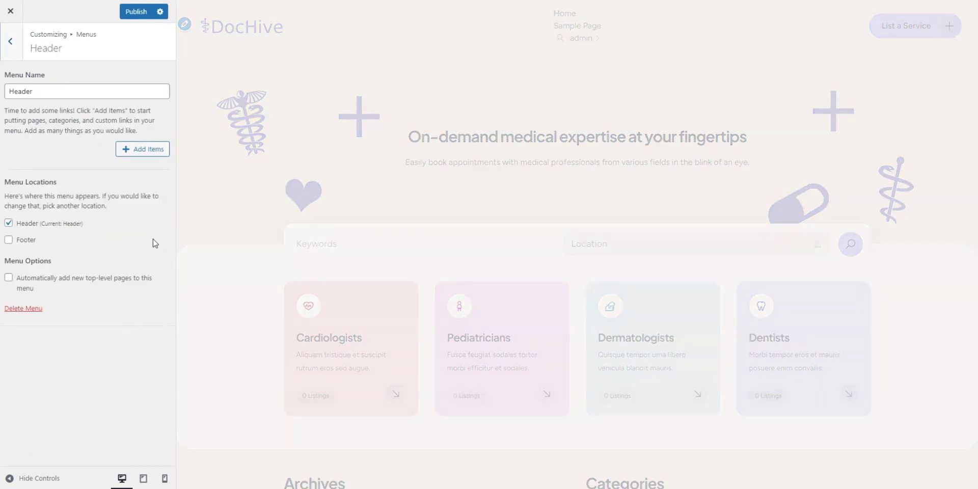
Step: Add the Home and Blog pages to the Header menu and publish it
click(143, 151)
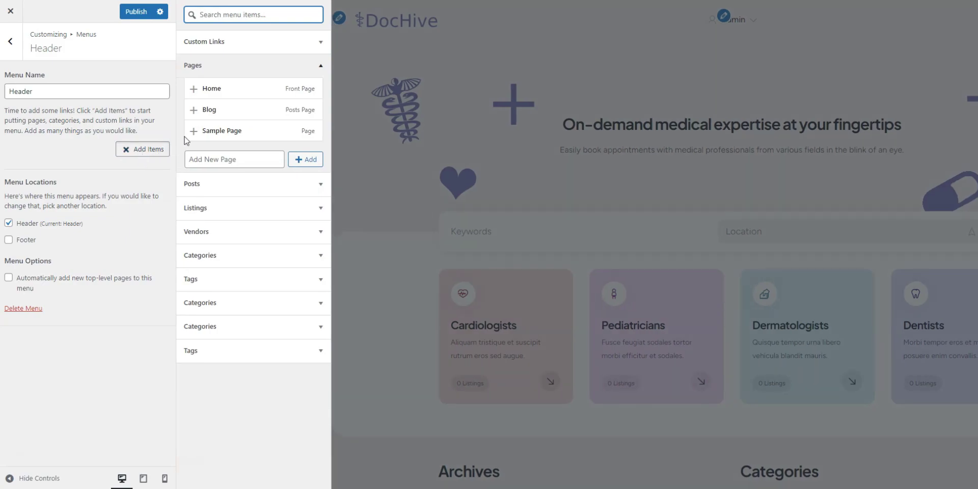
click(204, 89)
click(206, 110)
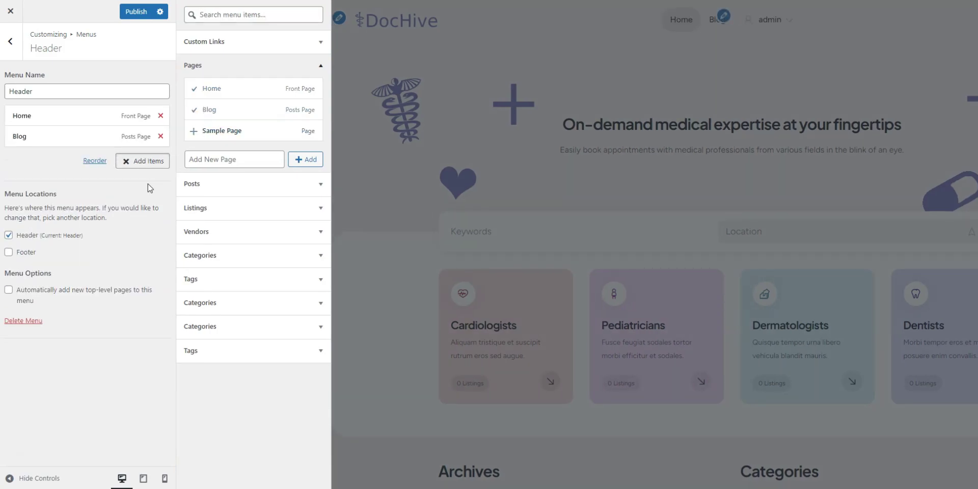
click(150, 187)
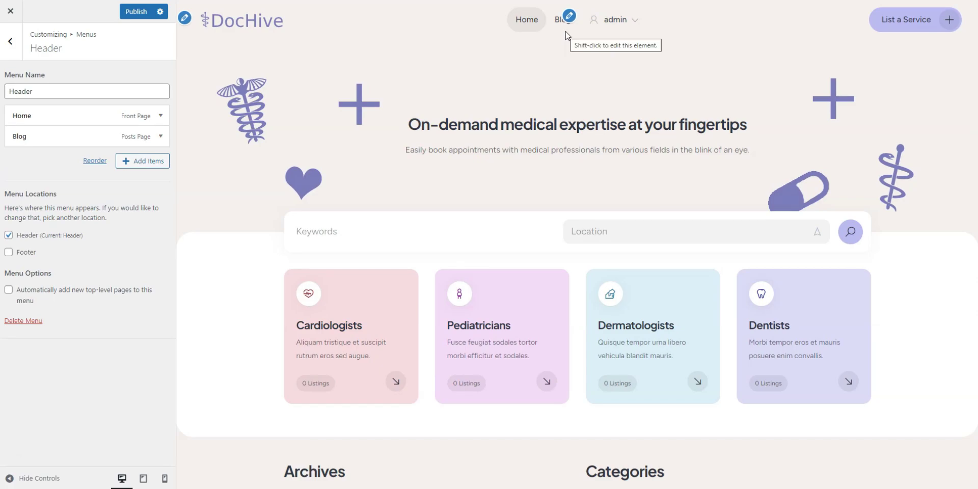
click(136, 12)
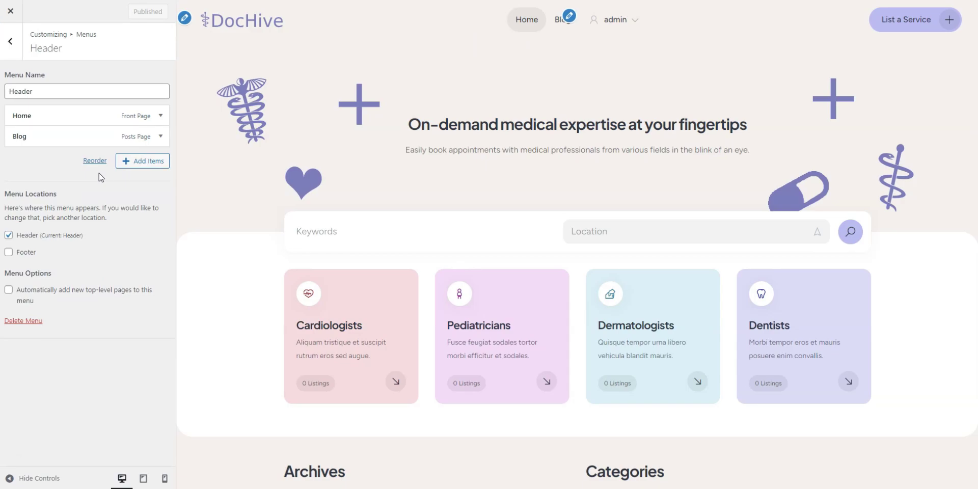
Step: Add a 'Register a Doctor' custom link to the vendor registration page and publish
click(137, 163)
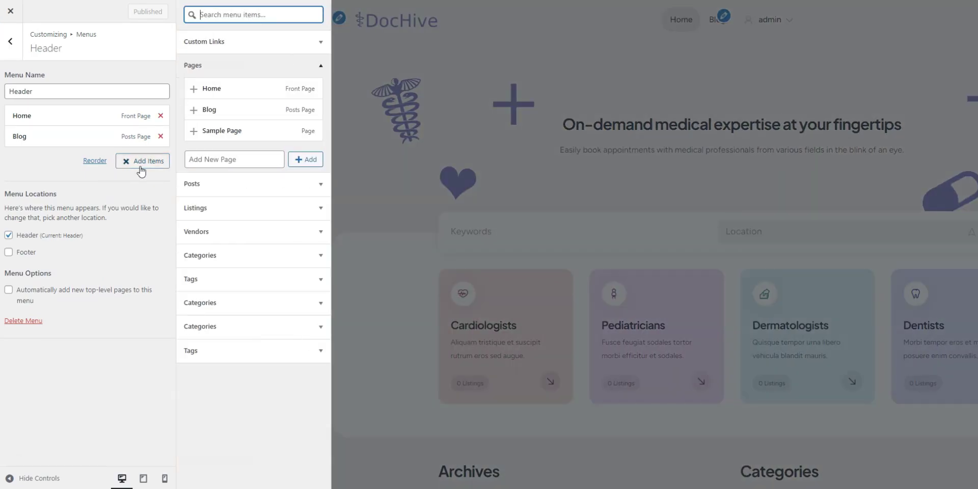
click(222, 52)
click(248, 62)
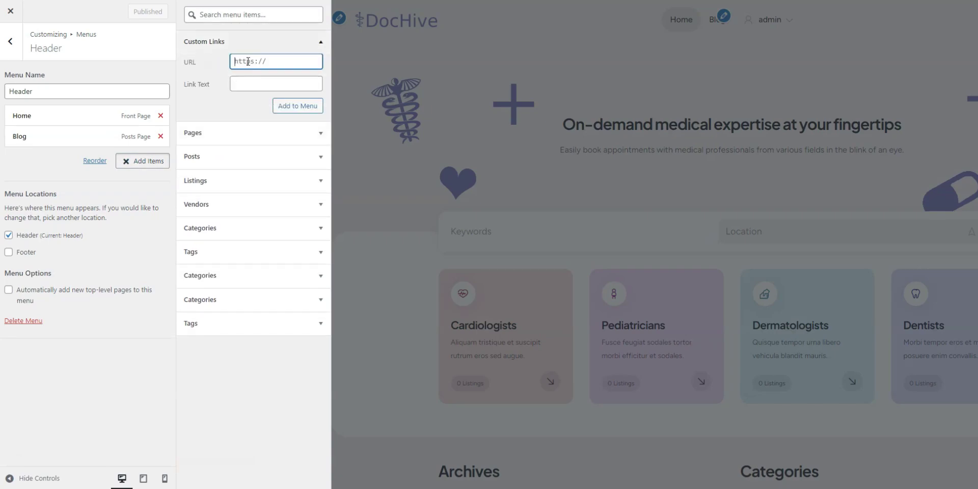
text(dochive.local/register-vendor)
click(248, 85)
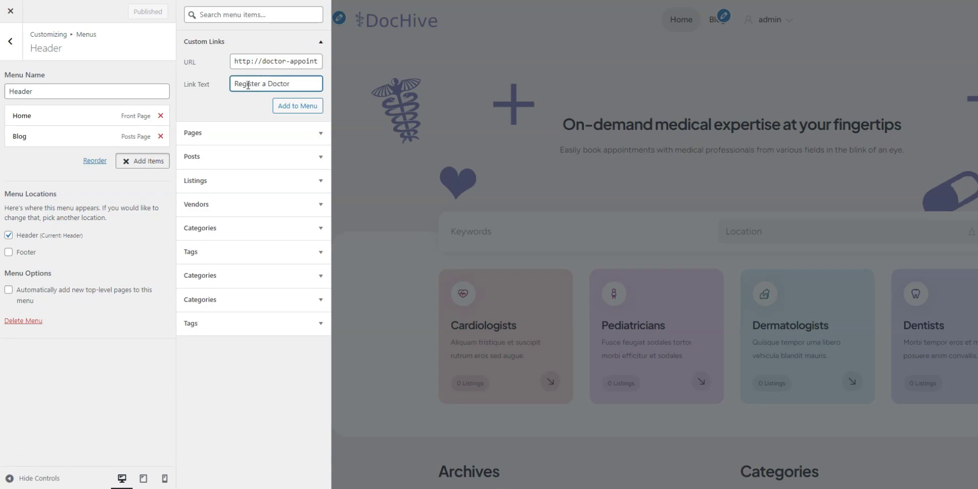
click(295, 109)
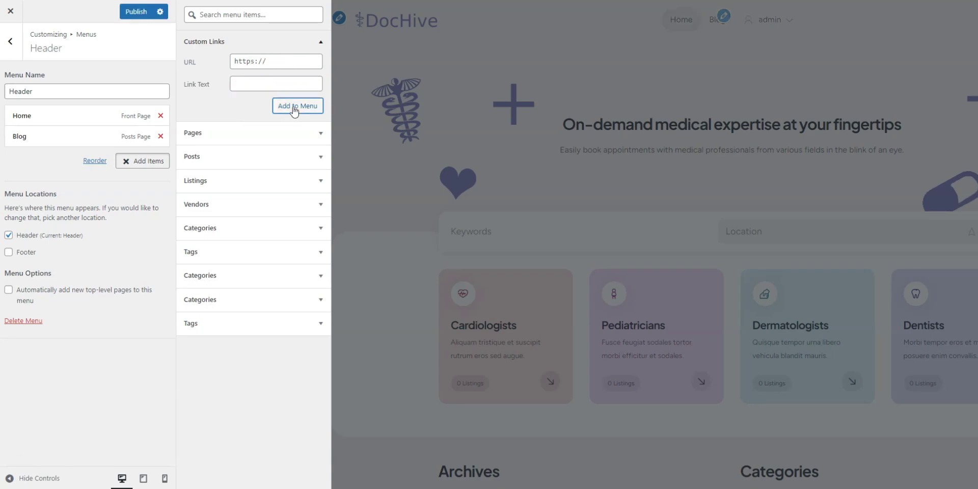
click(360, 106)
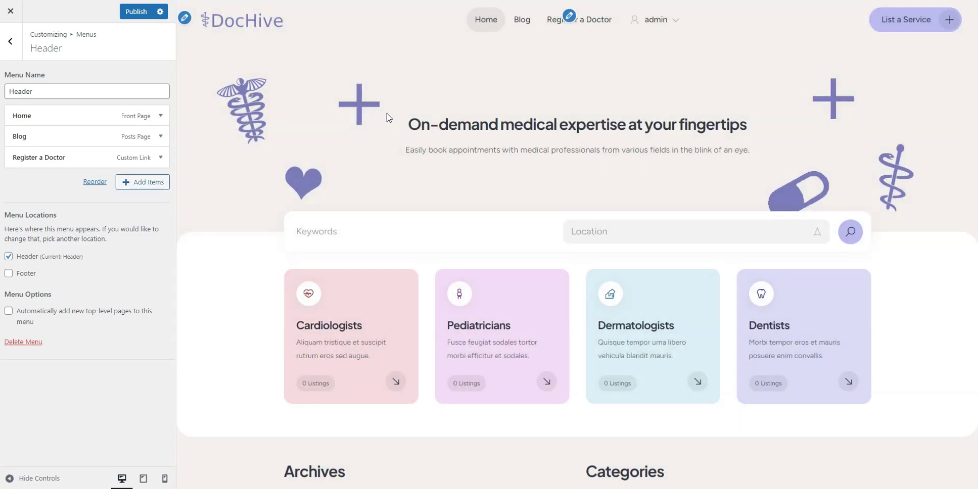
click(136, 11)
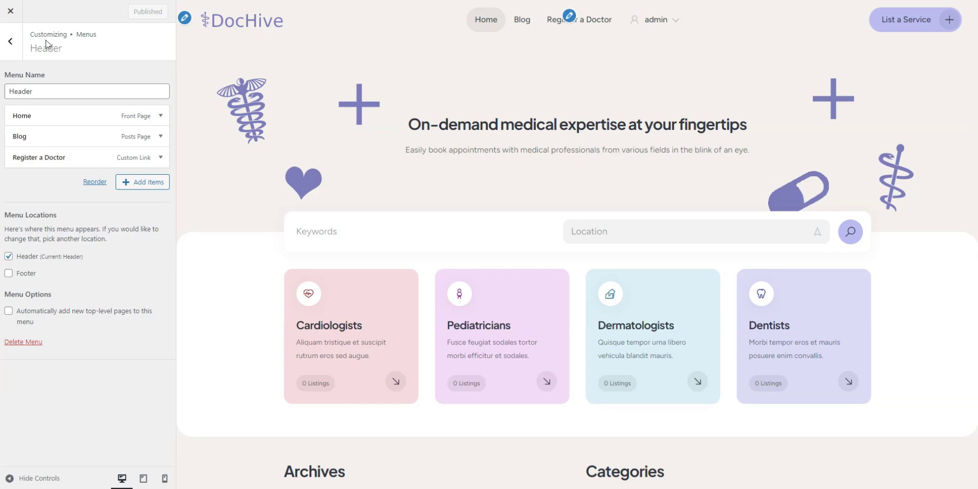
Step: Review the Widgets, Homepage Settings and Fonts sections without changing anything
click(9, 43)
click(9, 44)
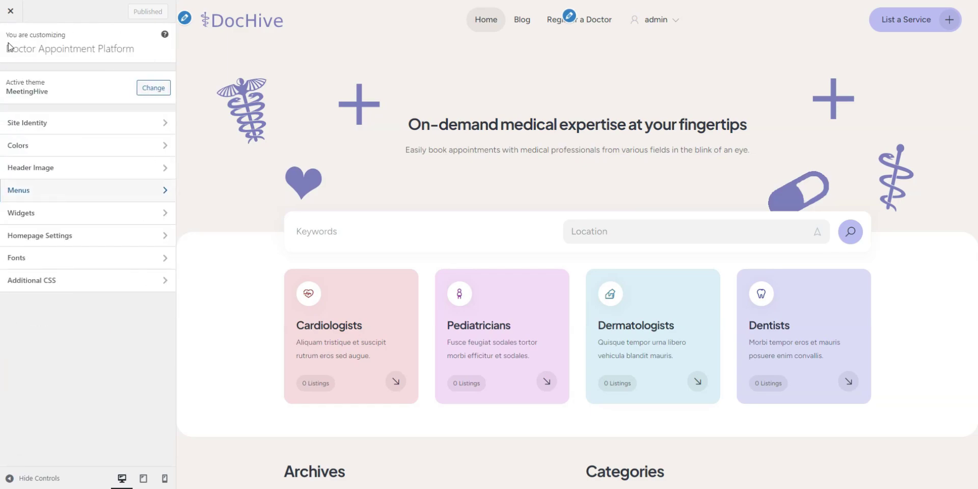
click(44, 214)
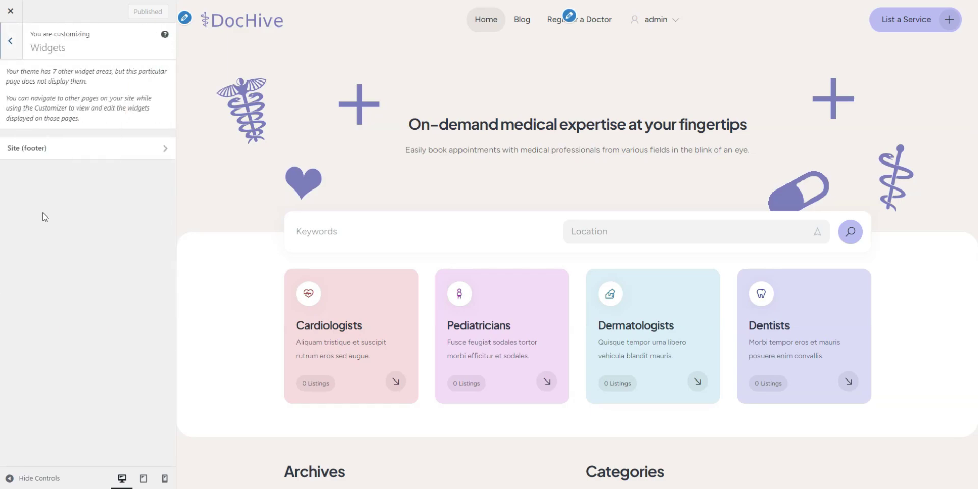
scroll(221, 275, down, 2)
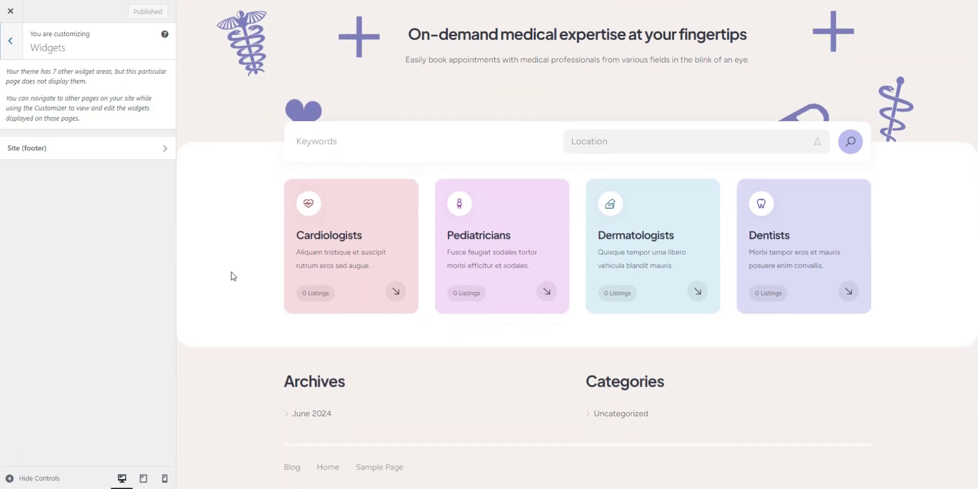
scroll(233, 276, up, 2)
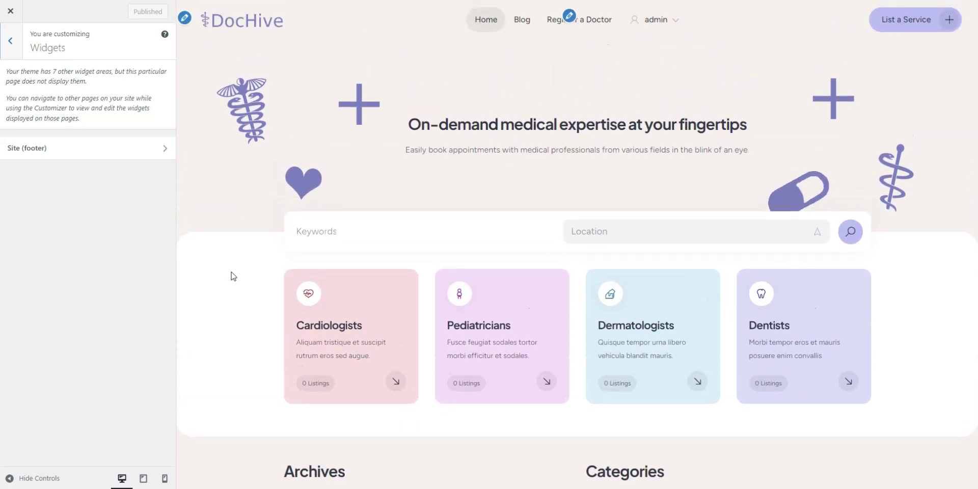
click(11, 51)
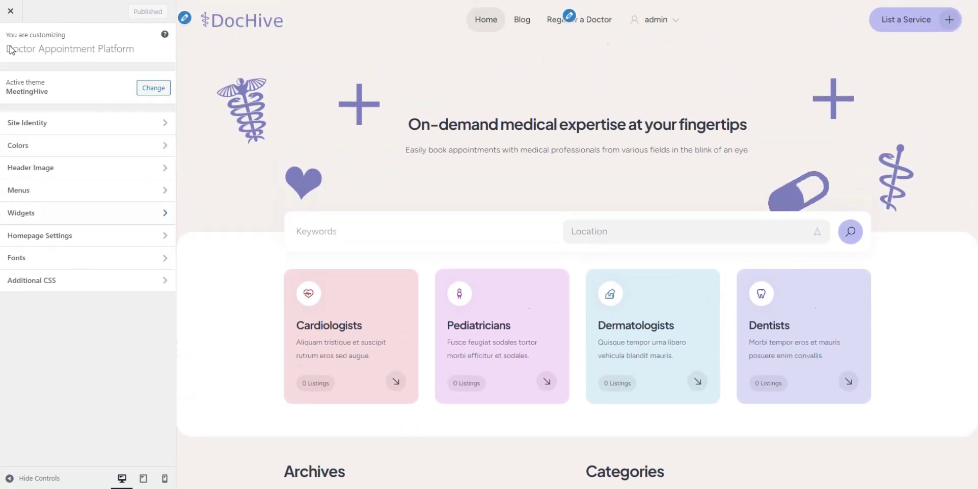
click(78, 237)
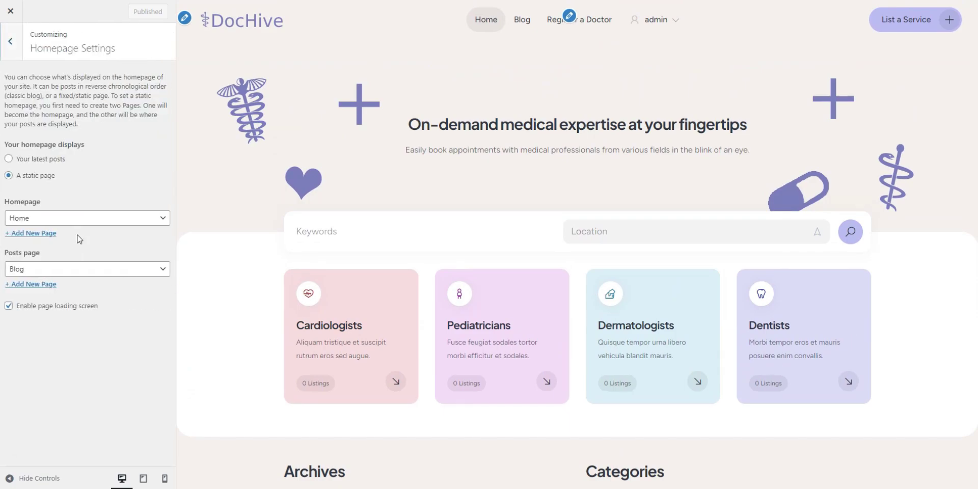
click(14, 53)
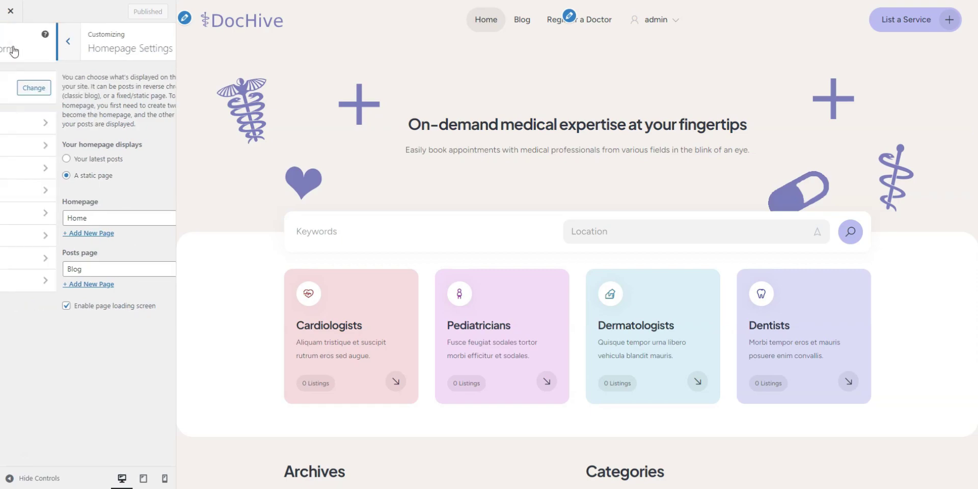
click(37, 259)
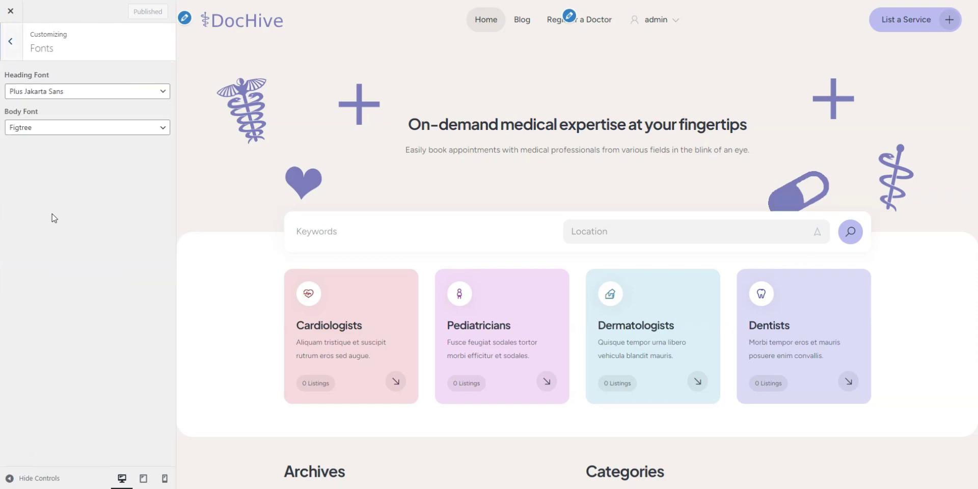
click(54, 97)
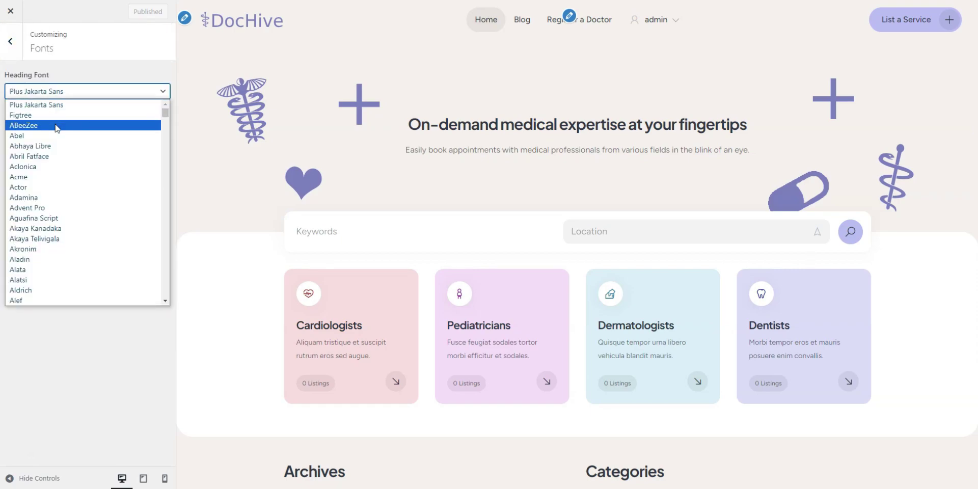
click(17, 53)
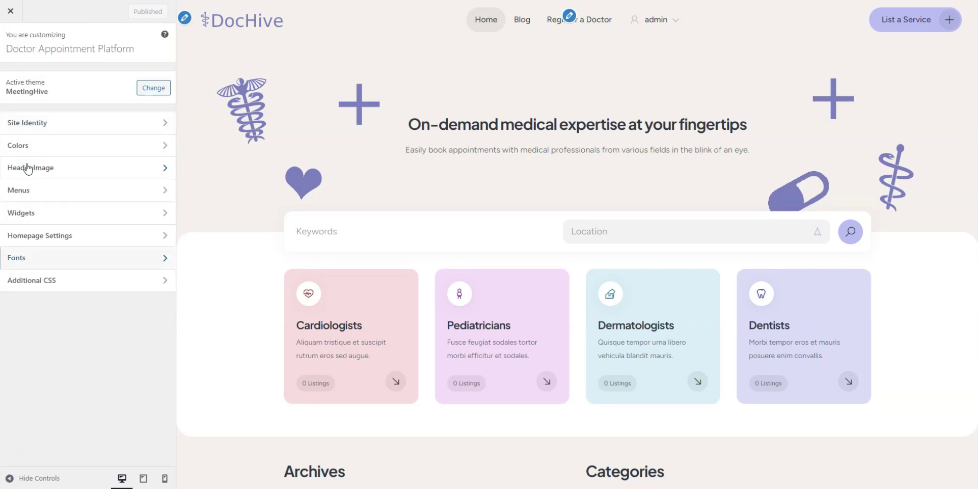
Step: Paste a blue background rule into Additional CSS, then delete it, leaving it empty
click(31, 280)
click(31, 275)
text(.site-content {background-color: #CEDCF7})
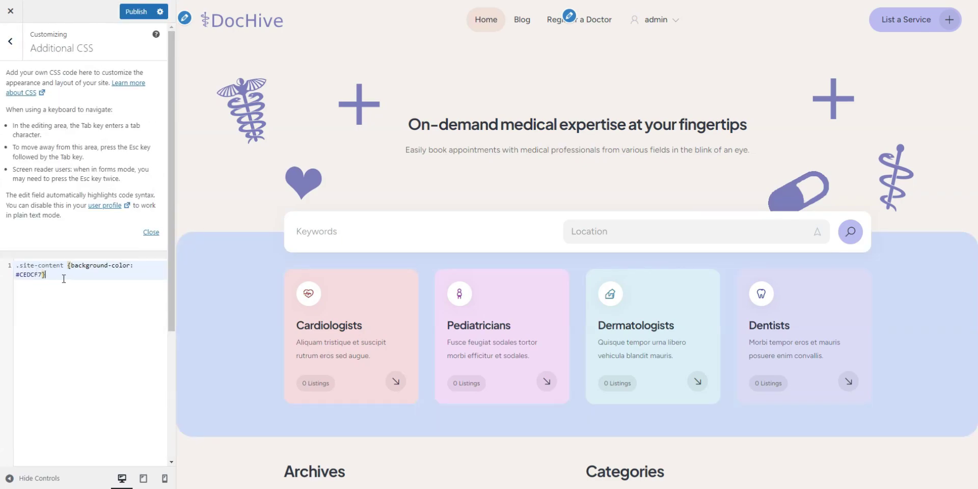
key(ctrl+a)
key(BackSpace)
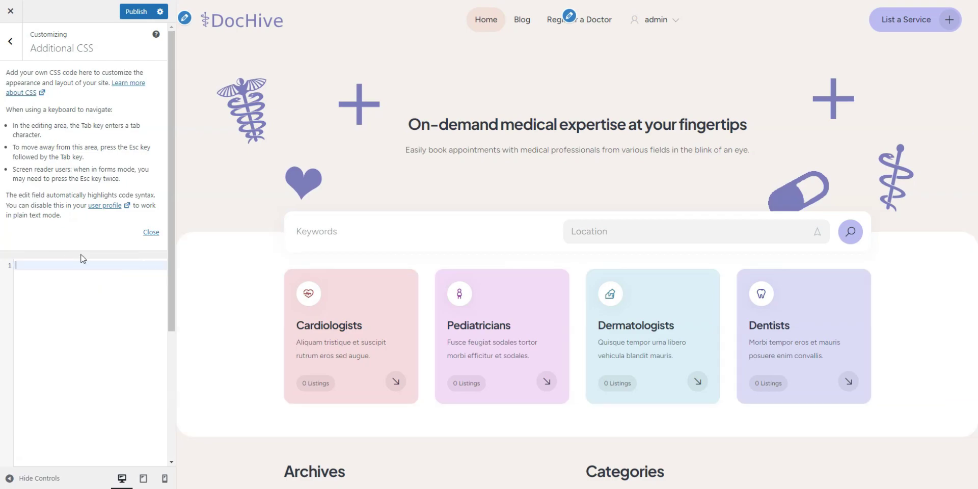
click(150, 232)
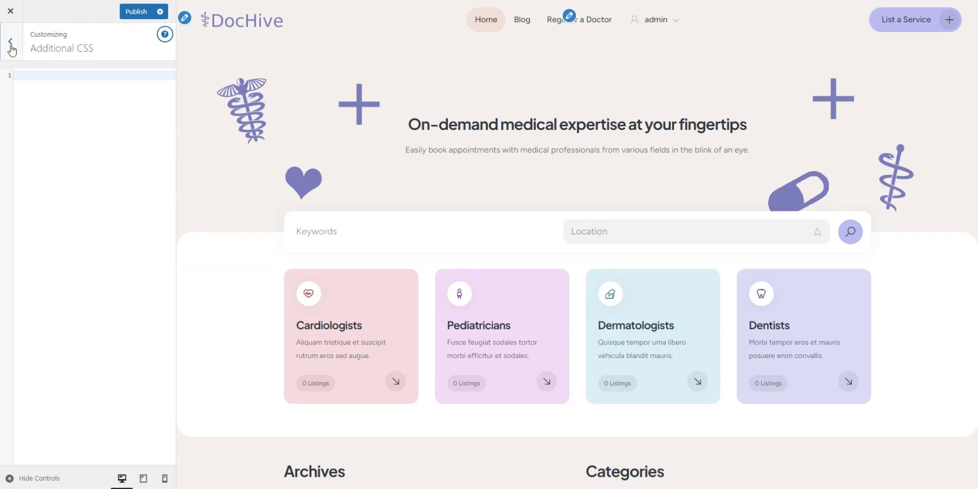
click(12, 47)
Step: Close the Customizer and open the doctor registration page from the live site
click(10, 11)
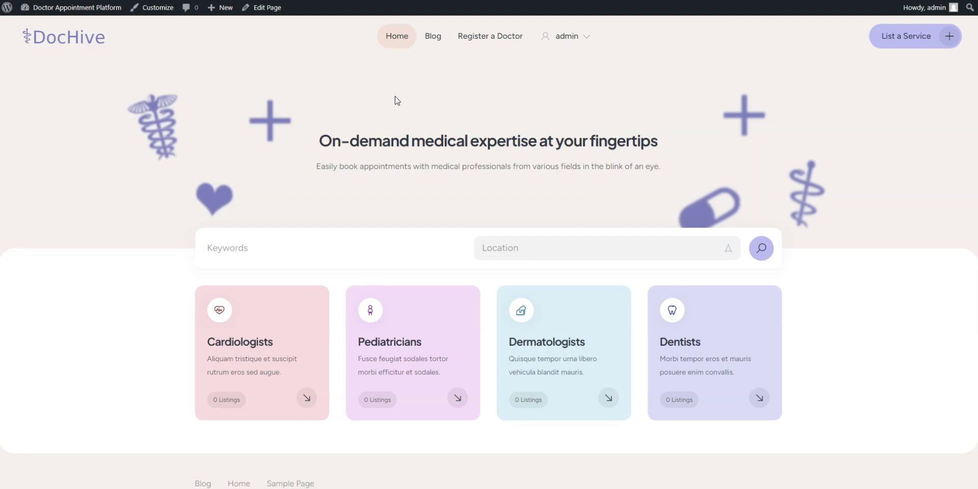
click(486, 37)
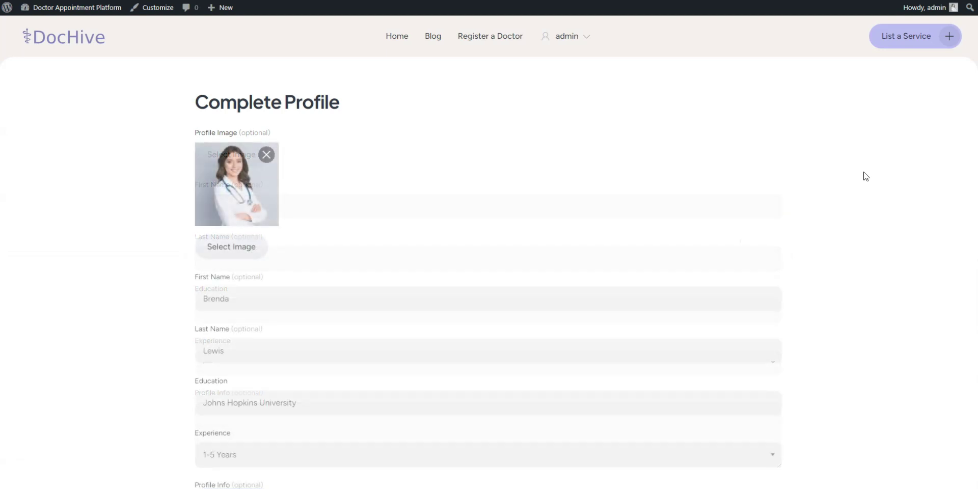
Step: Save the doctor profile with photo, Johns Hopkins University education and 1-5 Years experience
scroll(865, 177, down, 1)
scroll(865, 176, down, 4)
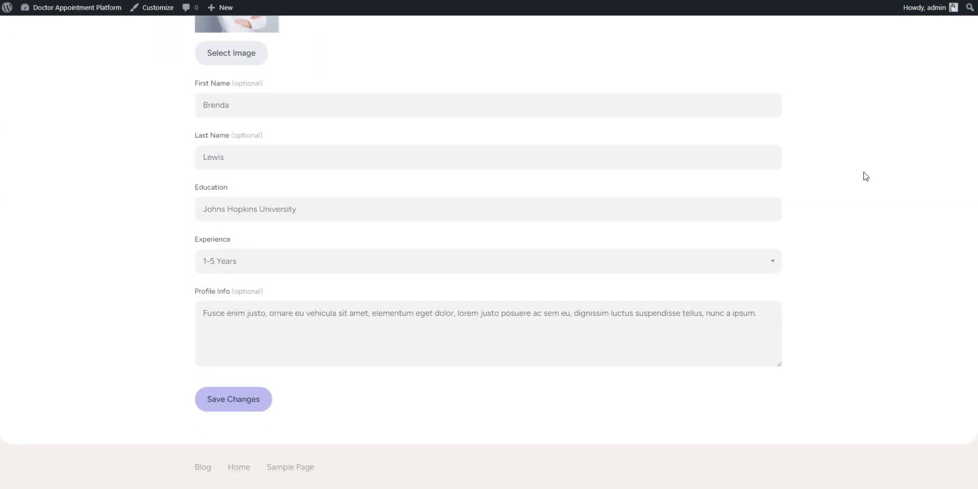
click(225, 406)
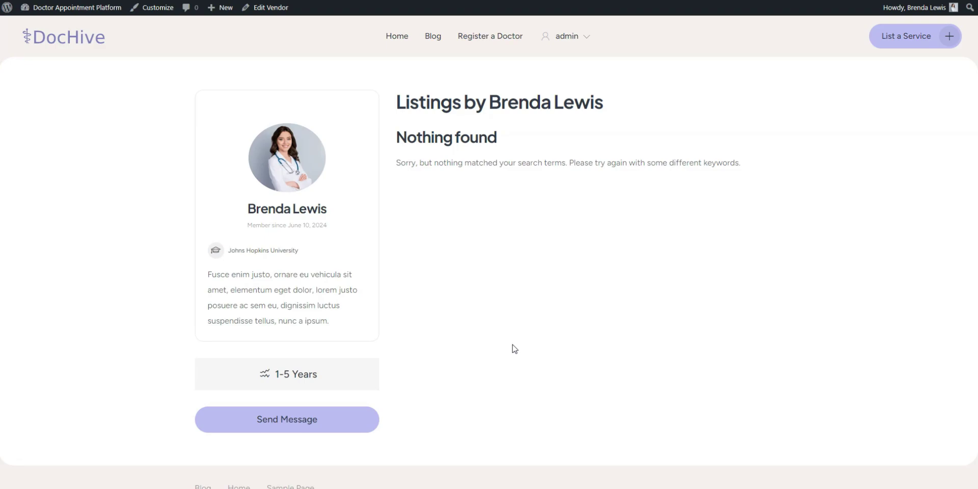
Step: Submit the Professional Teeth Cleaning Dentists listing at $90/hr for review, then go to the admin dashboard
click(907, 46)
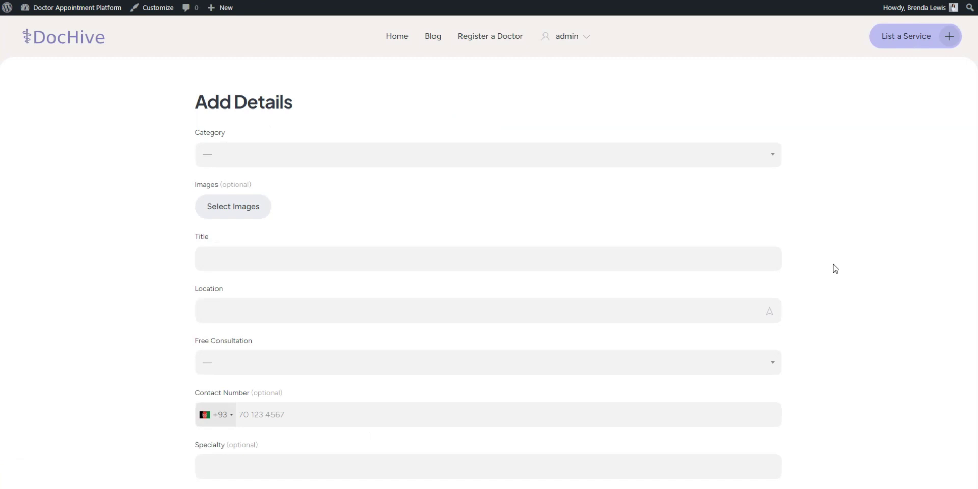
scroll(835, 270, down, 2)
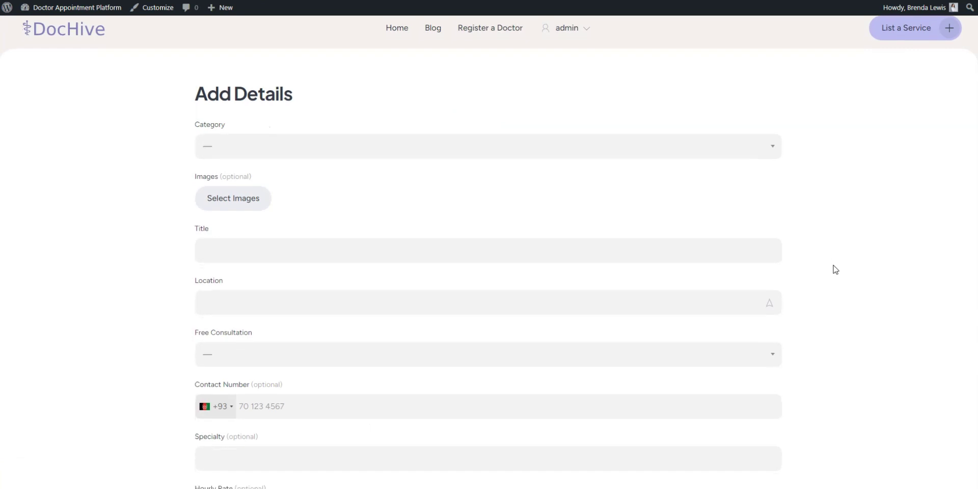
scroll(835, 270, down, 2)
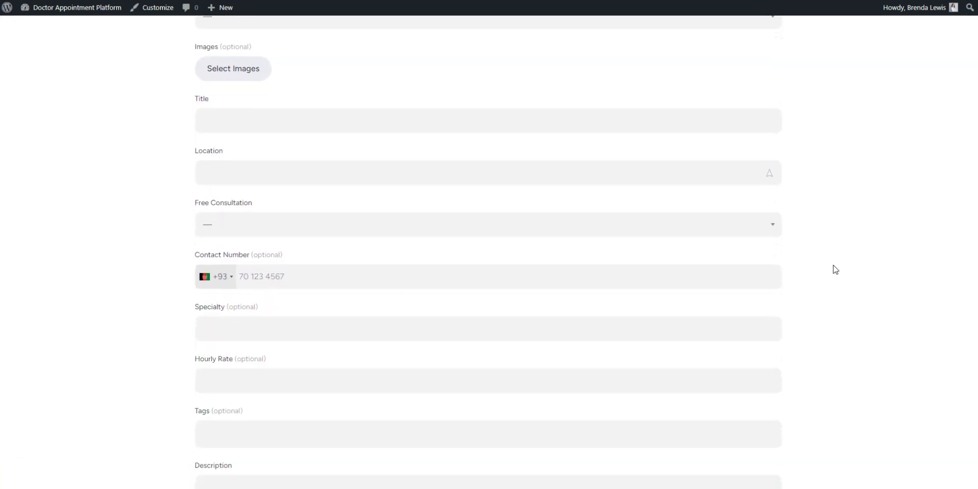
scroll(835, 269, down, 3)
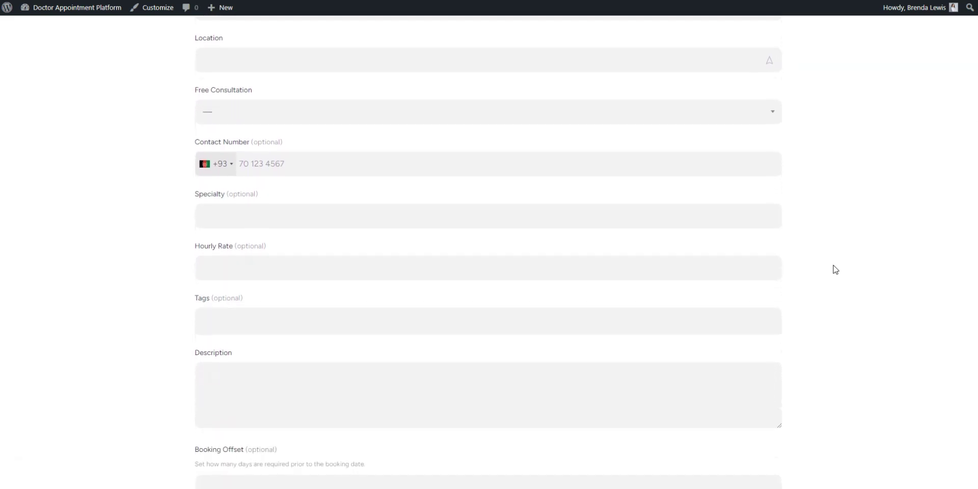
scroll(835, 269, down, 3)
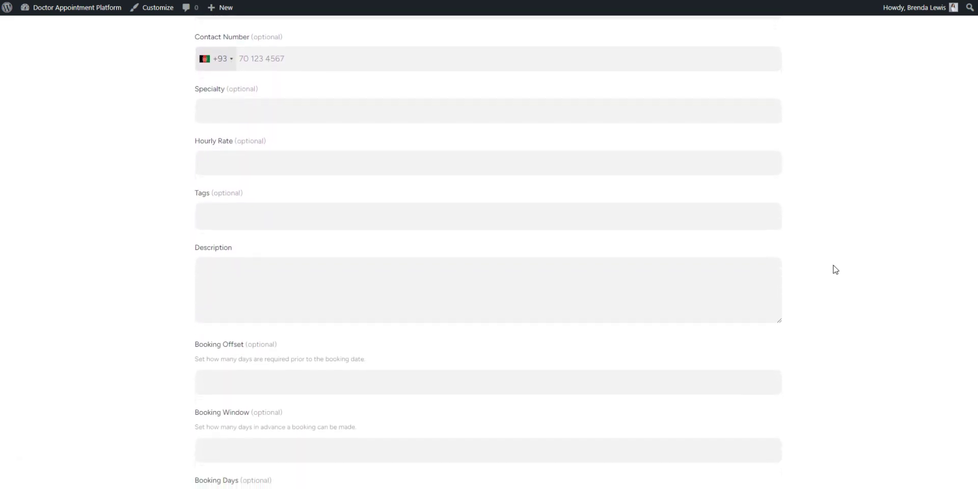
scroll(835, 269, down, 7)
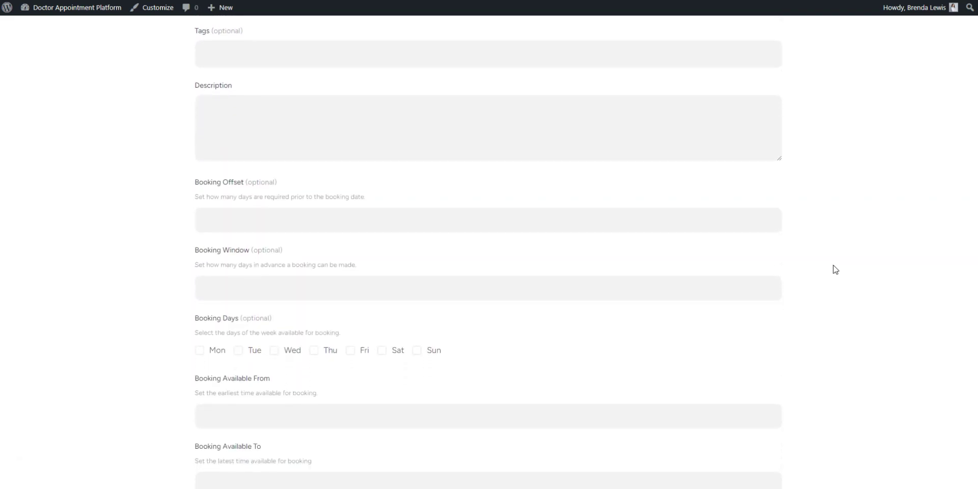
scroll(835, 269, down, 1)
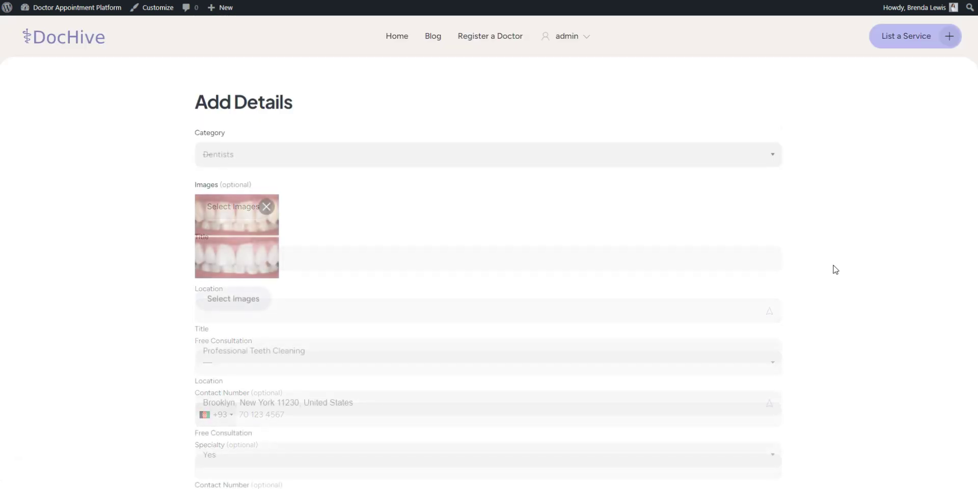
scroll(821, 276, down, 15)
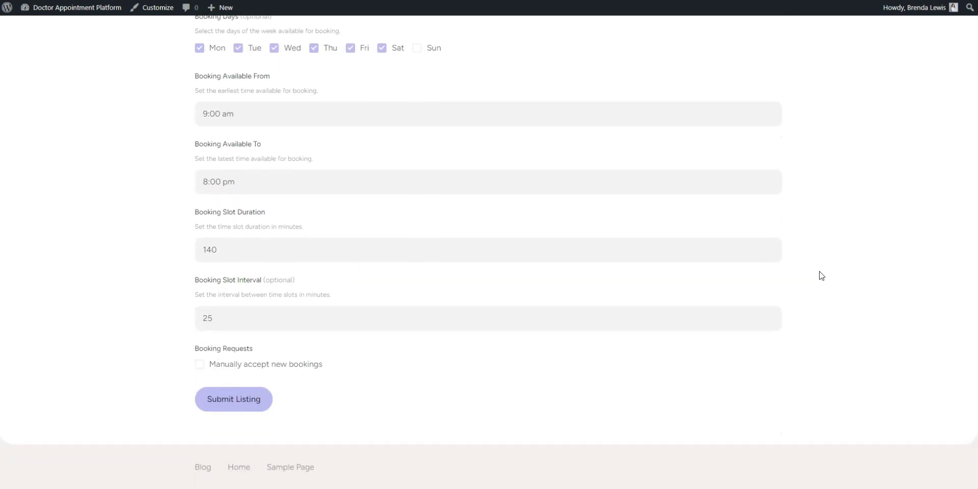
click(228, 402)
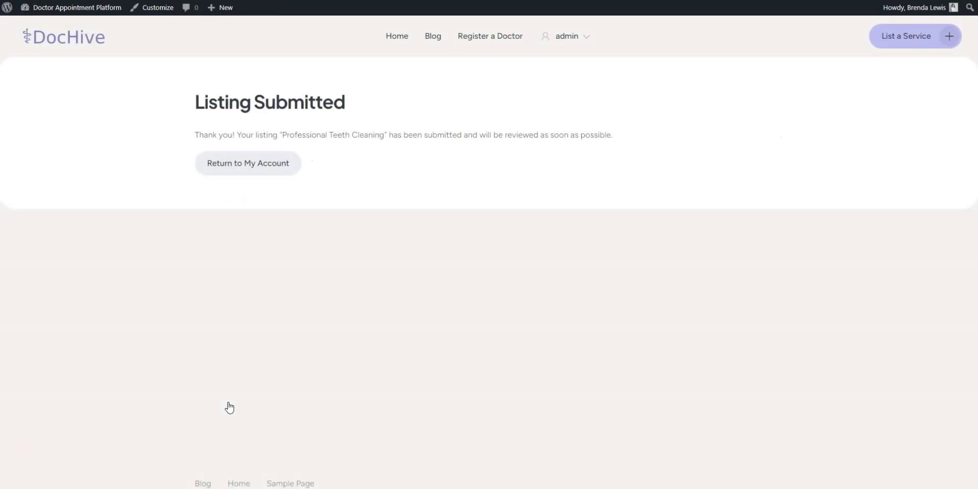
click(72, 10)
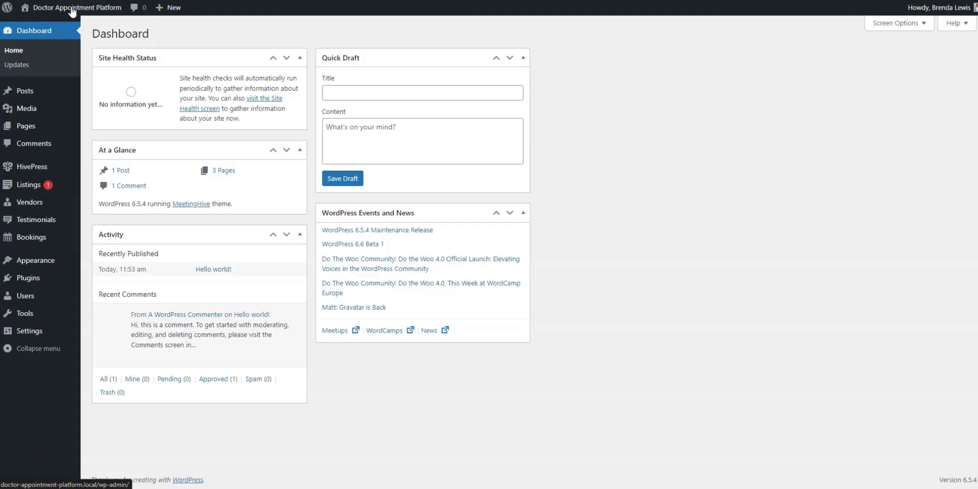
Step: Publish the pending Professional Teeth Cleaning listing and view its live $90/hr page
click(42, 184)
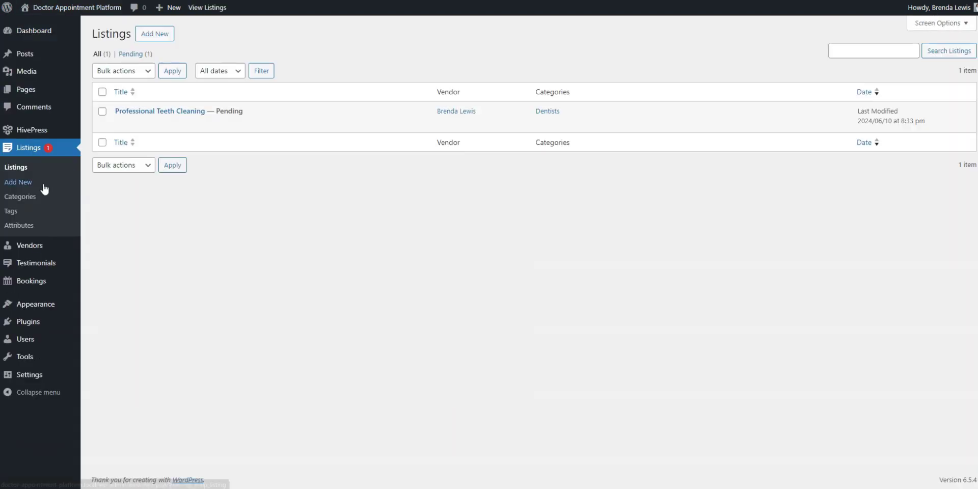
click(171, 111)
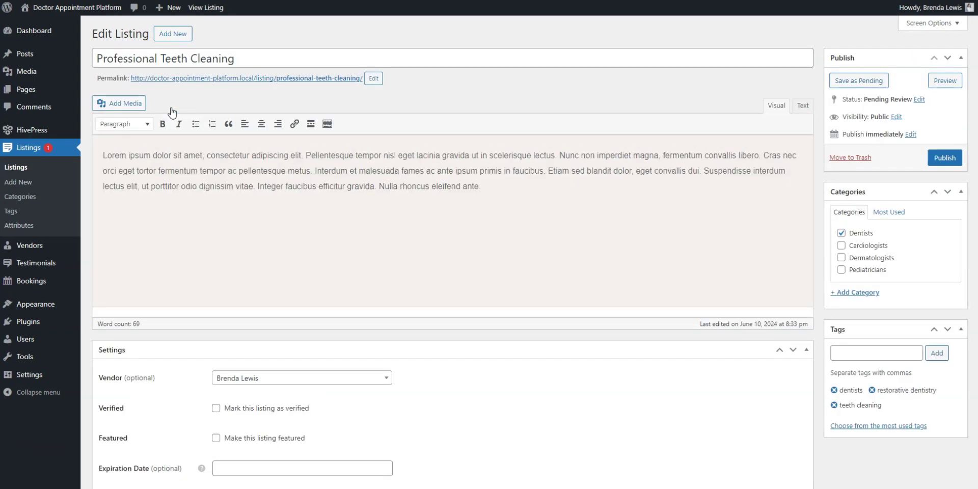
mouse_move(72, 131)
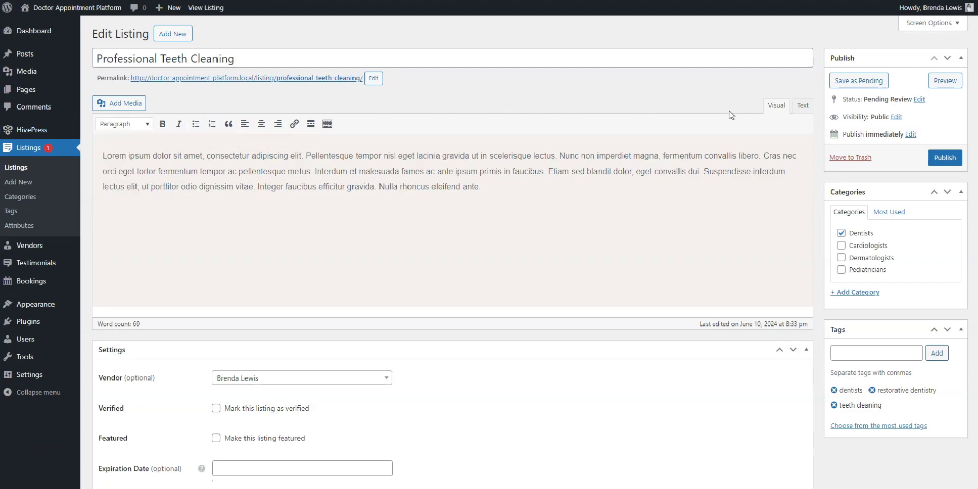
click(945, 157)
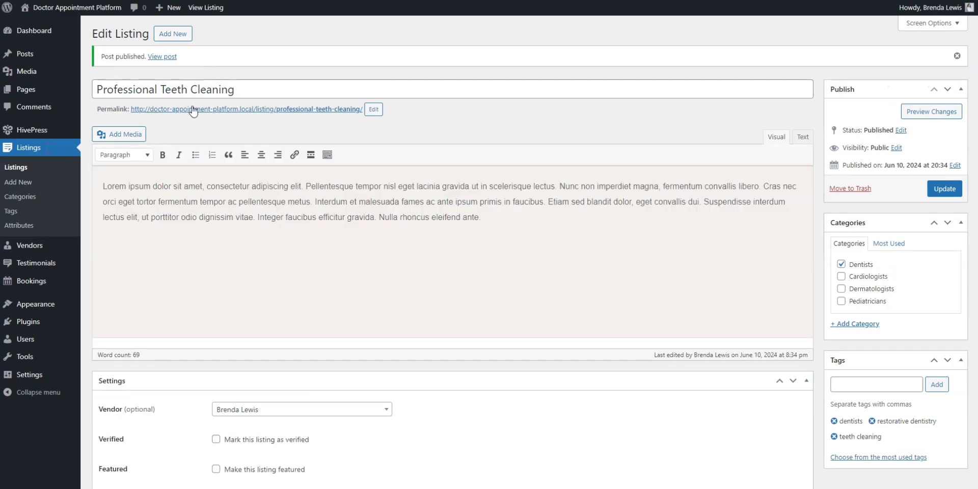
click(192, 110)
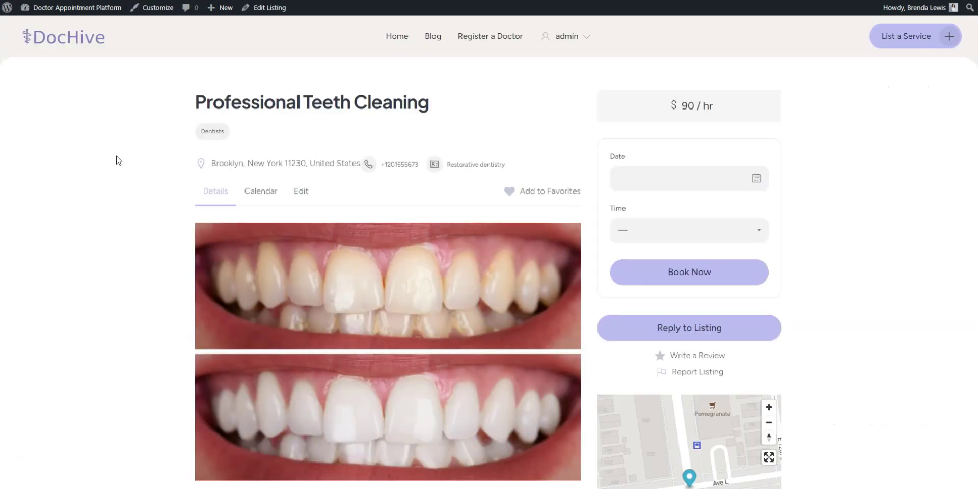
scroll(118, 160, down, 1)
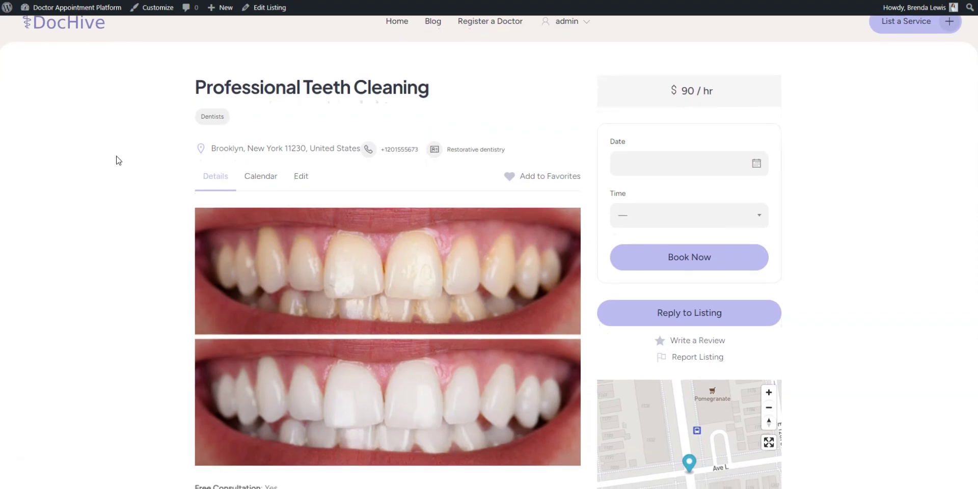
scroll(118, 161, down, 3)
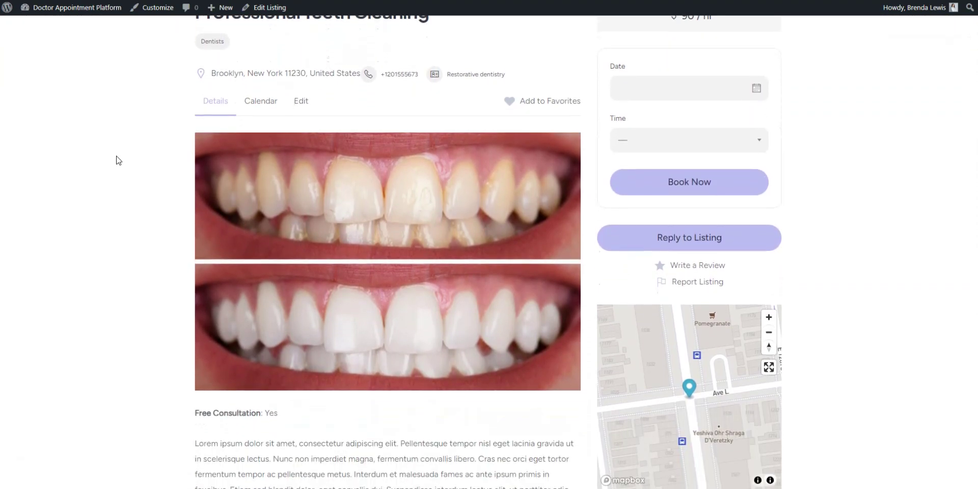
scroll(118, 161, down, 4)
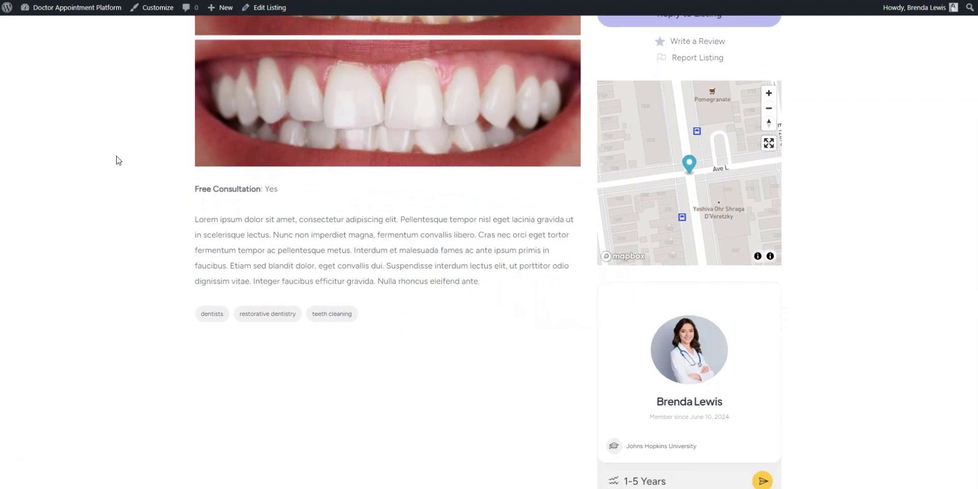
scroll(118, 160, up, 4)
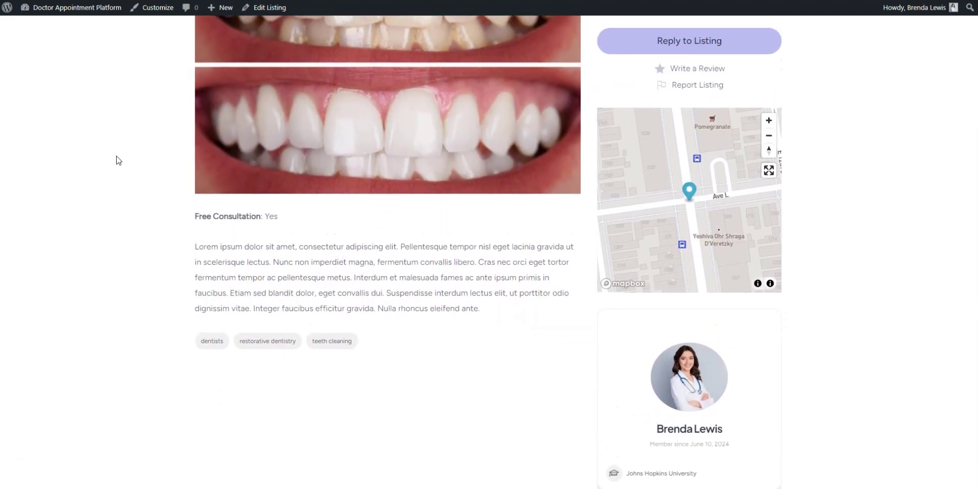
scroll(119, 160, up, 4)
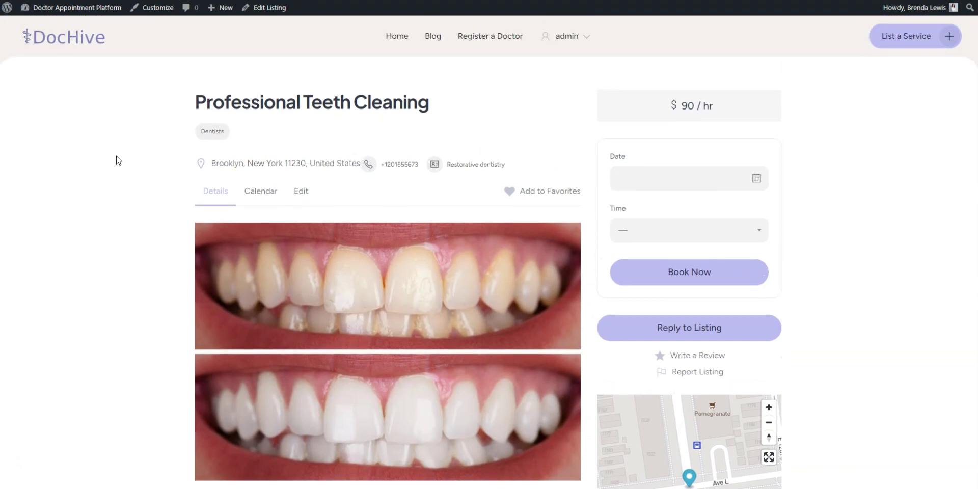
Step: Book Professional Teeth Cleaning for June 13, 11:45 am–2:05 pm and confirm the booking
click(611, 178)
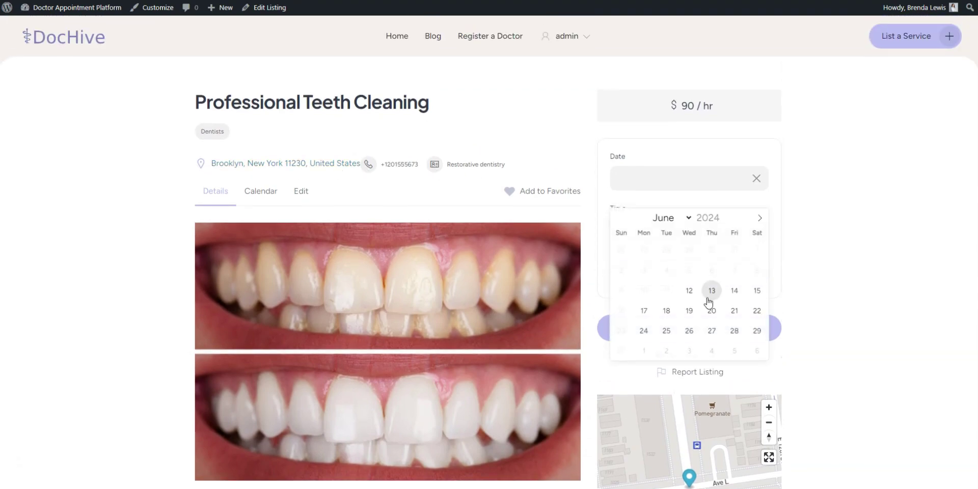
click(708, 298)
click(668, 231)
click(662, 271)
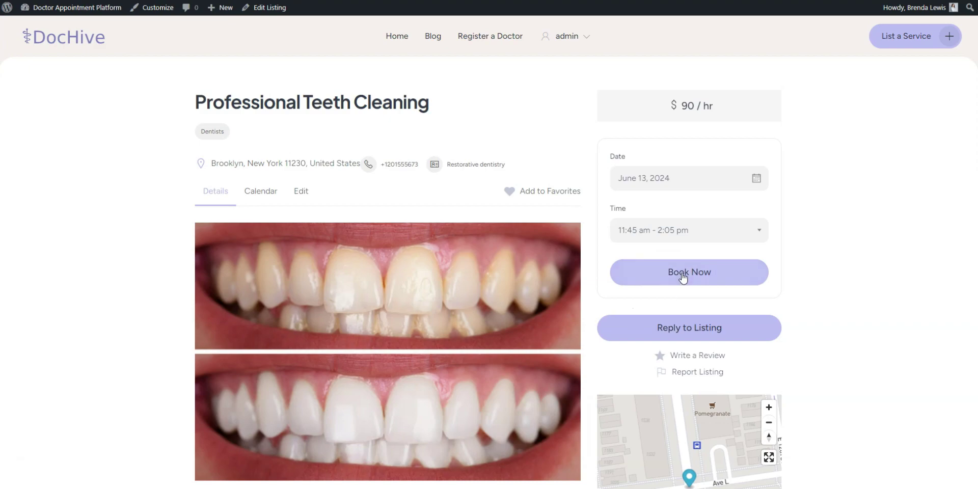
click(682, 274)
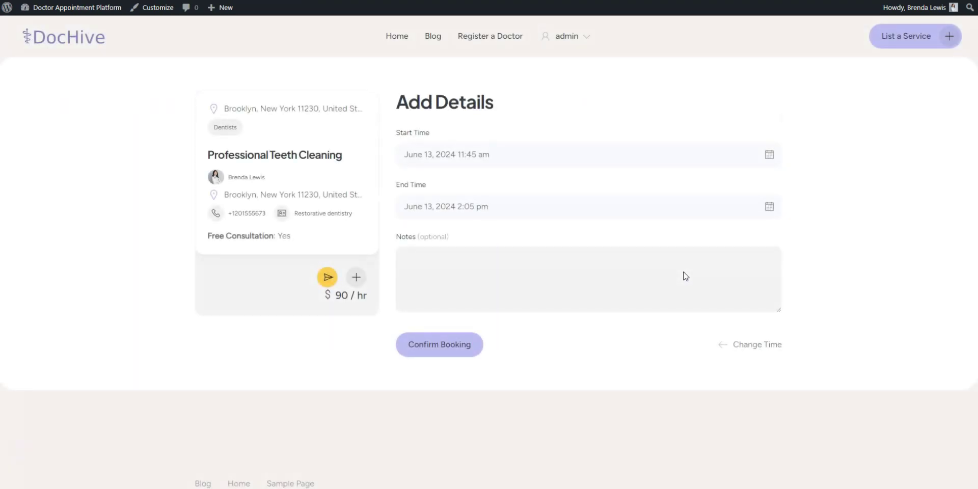
click(444, 271)
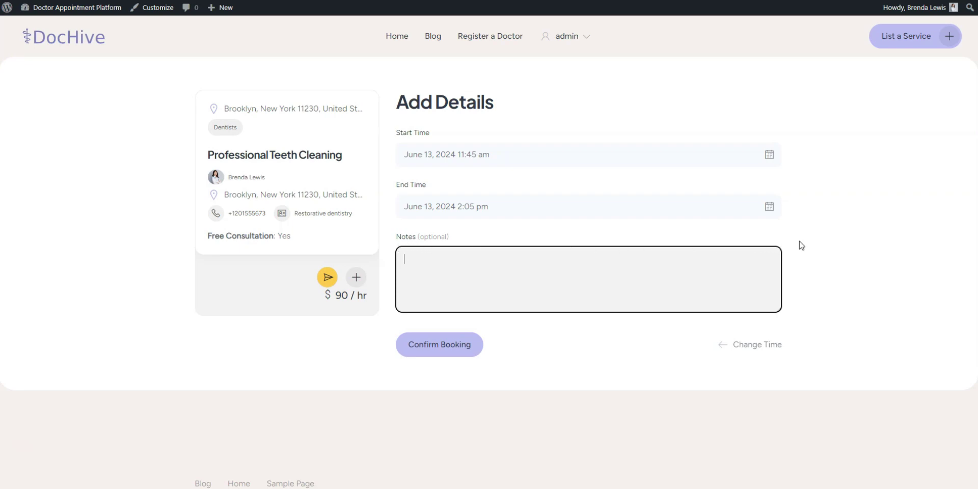
click(463, 356)
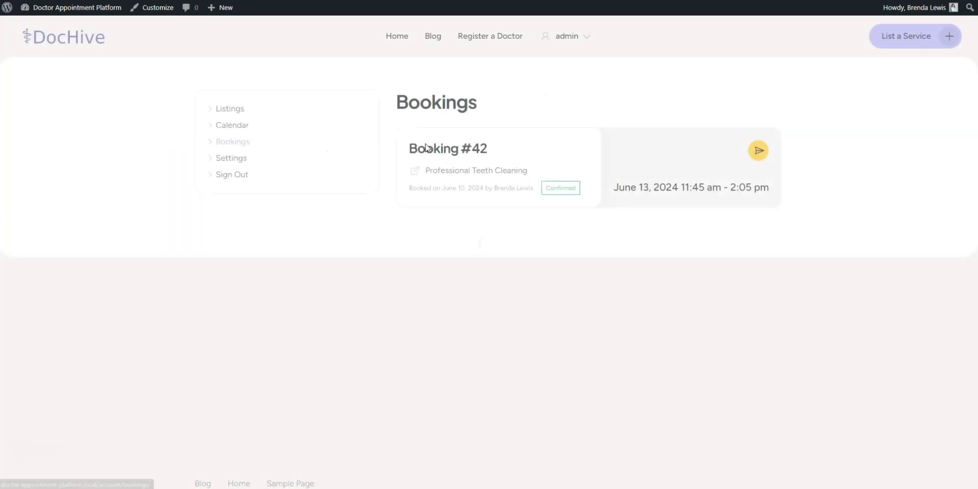
Step: Open booking #42, then bring up the Professional Teeth Cleaning weekly booking calendar
click(450, 148)
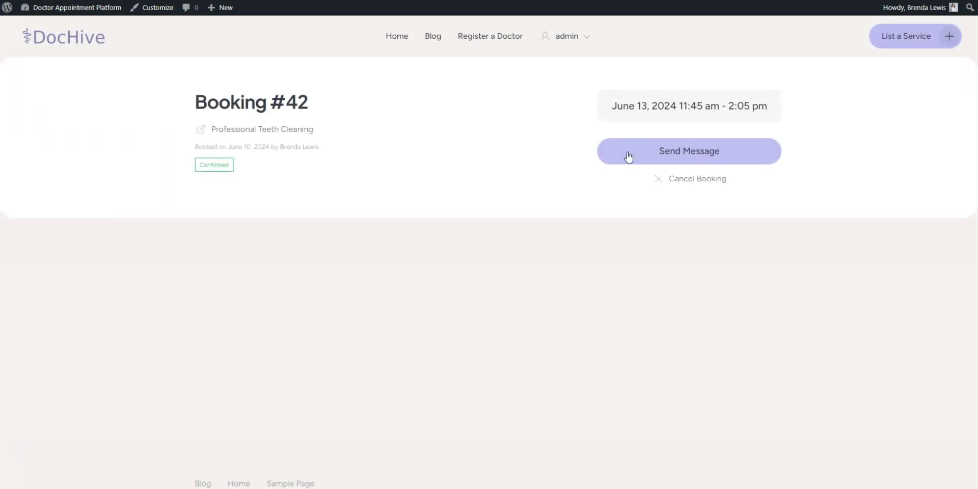
click(235, 129)
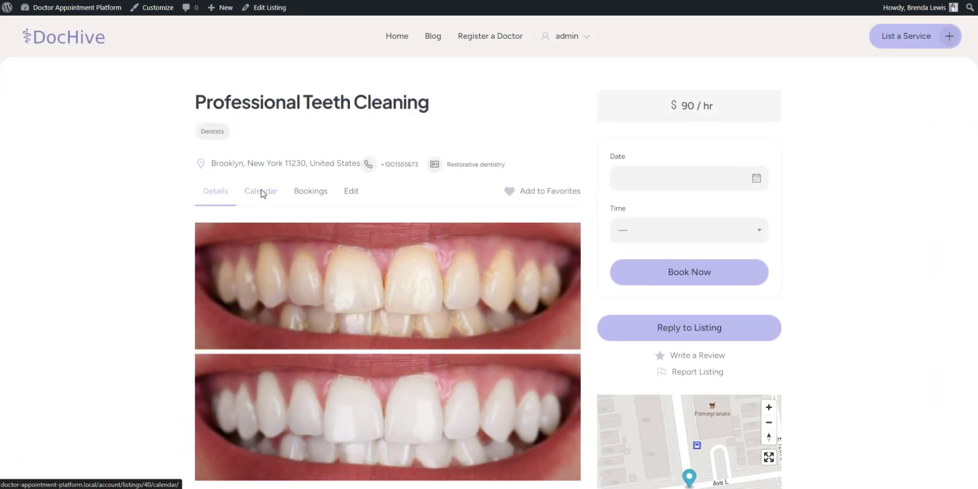
click(260, 192)
scroll(416, 206, down, 2)
scroll(626, 296, down, 2)
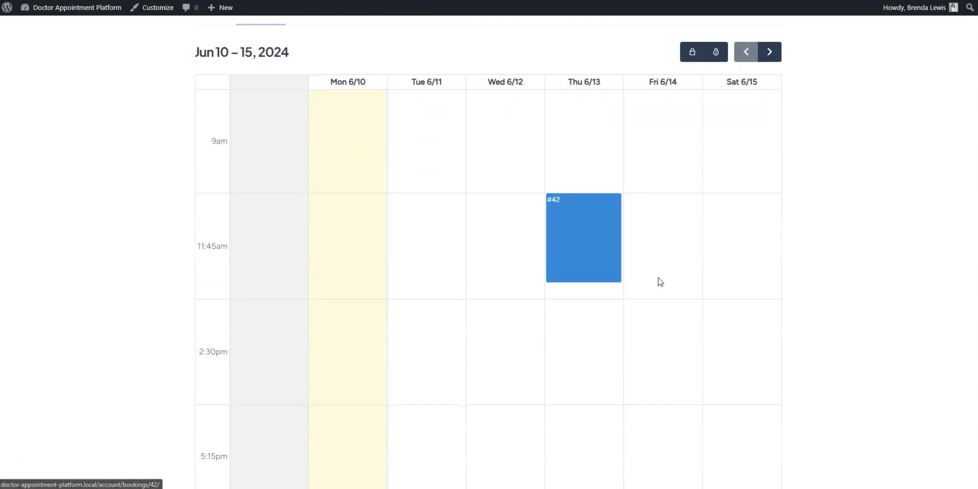
Step: Lock the Friday June 14 11:45am and 2:30pm slots, then return to the listing's Details
click(691, 52)
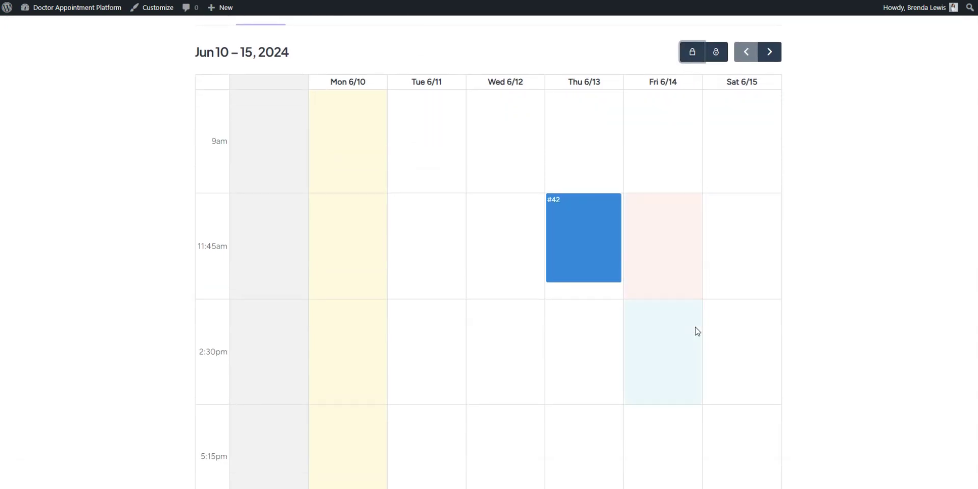
click(691, 52)
scroll(828, 304, down, 2)
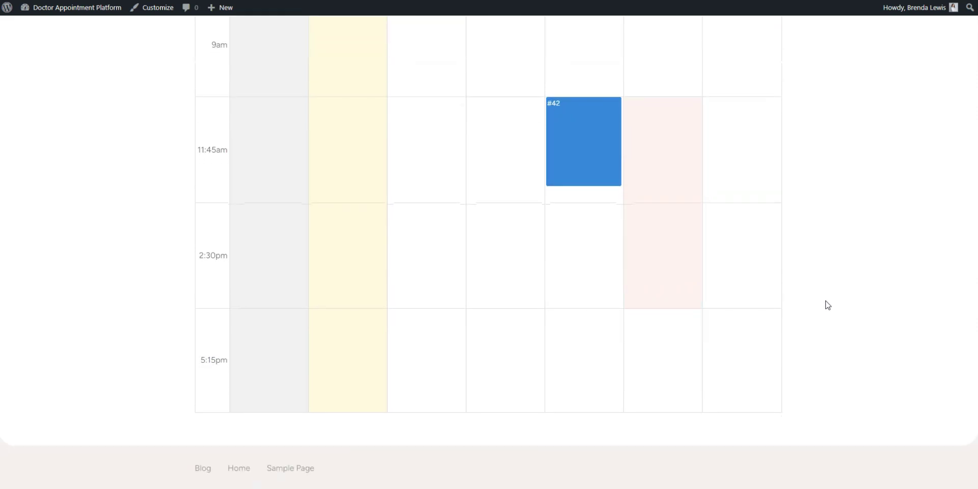
scroll(828, 304, up, 5)
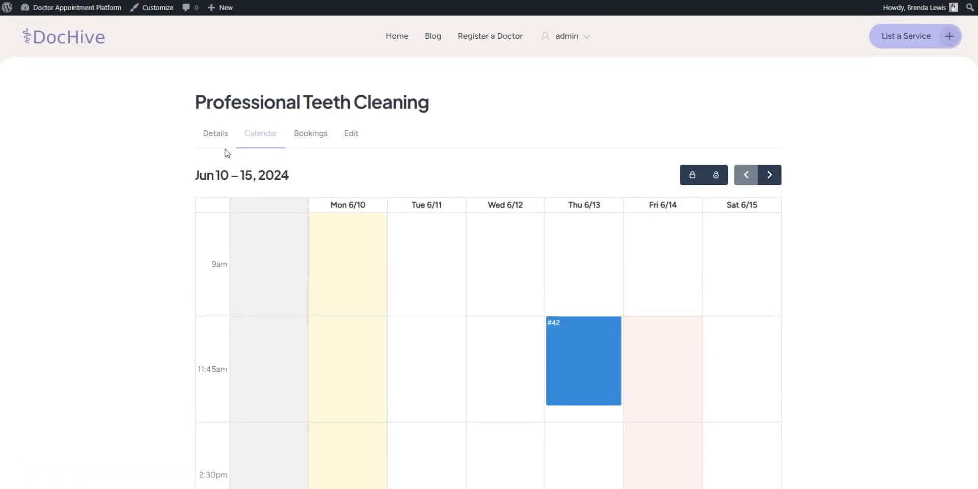
click(222, 143)
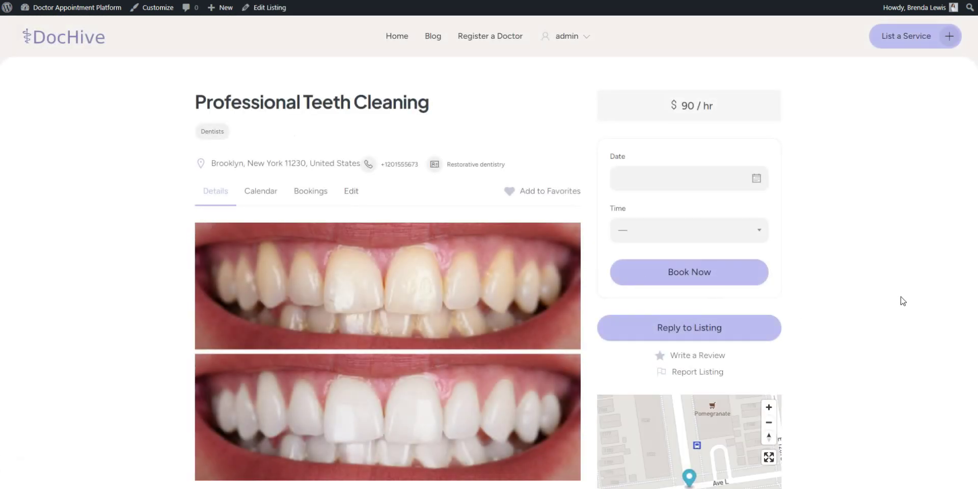
Step: Review the ten active installed plugins and go to the Add Plugins page
scroll(901, 299, down, 1)
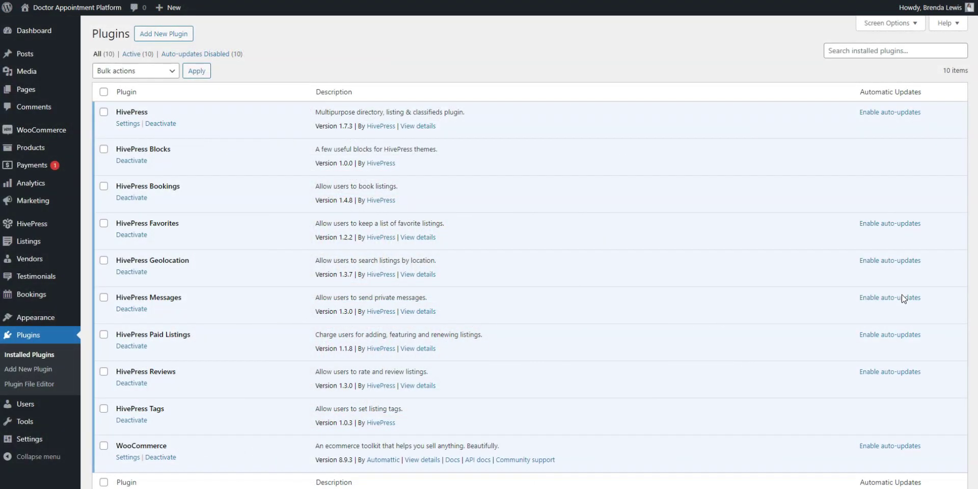
scroll(902, 298, down, 1)
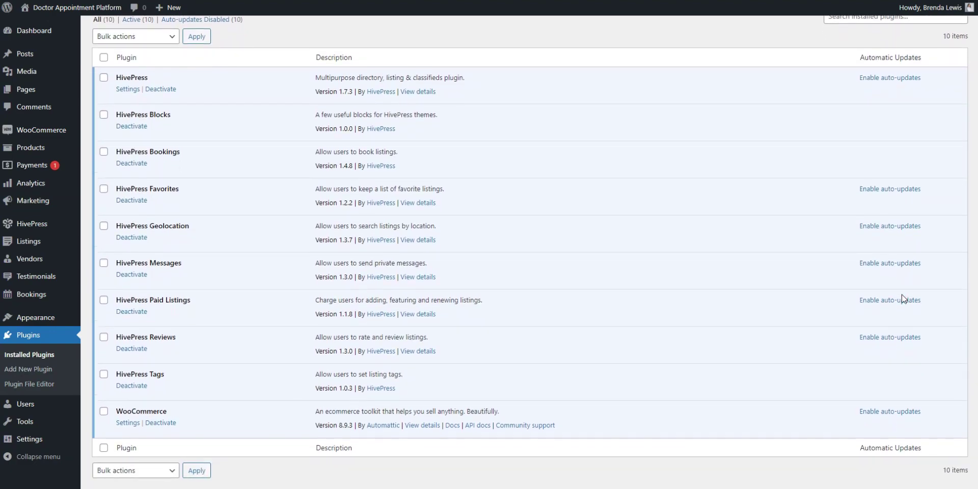
scroll(903, 299, up, 1)
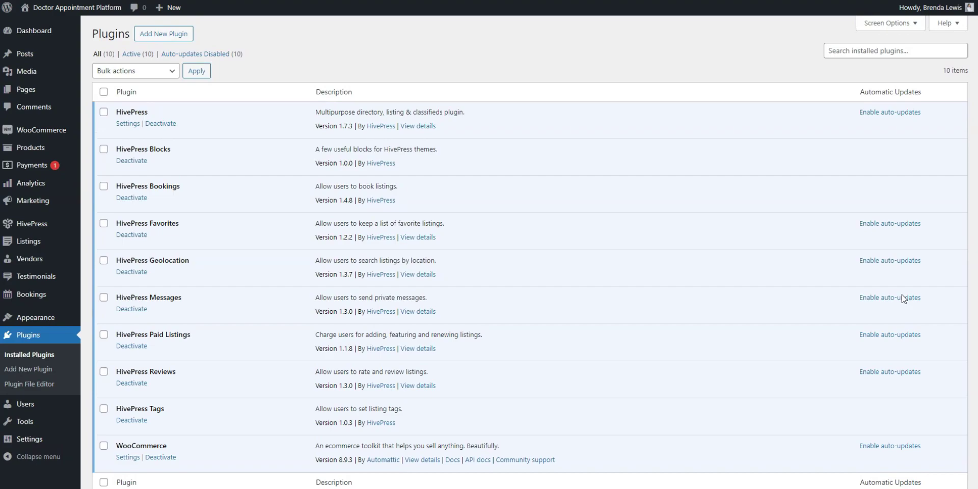
scroll(61, 326, down, 2)
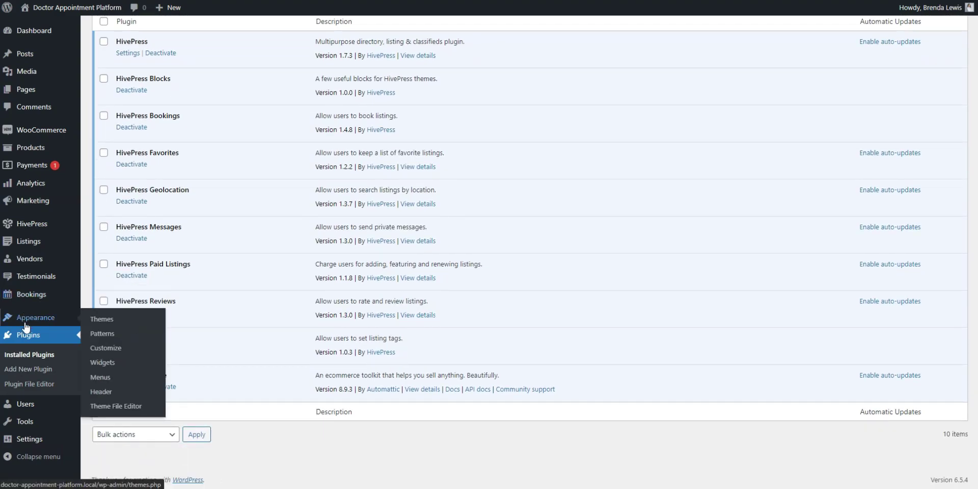
click(29, 368)
Step: Upload hivepress-marketplace.zip, install it and activate the HivePress Marketplace plugin
click(203, 39)
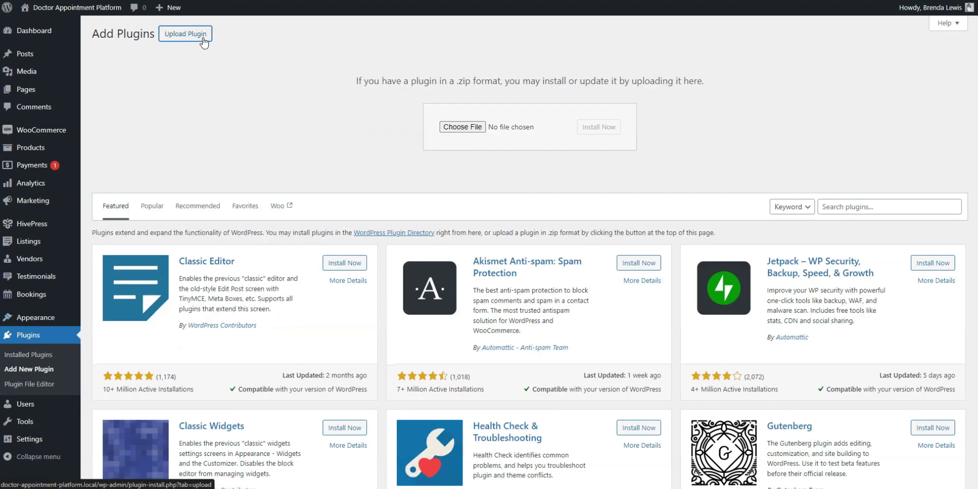
click(461, 127)
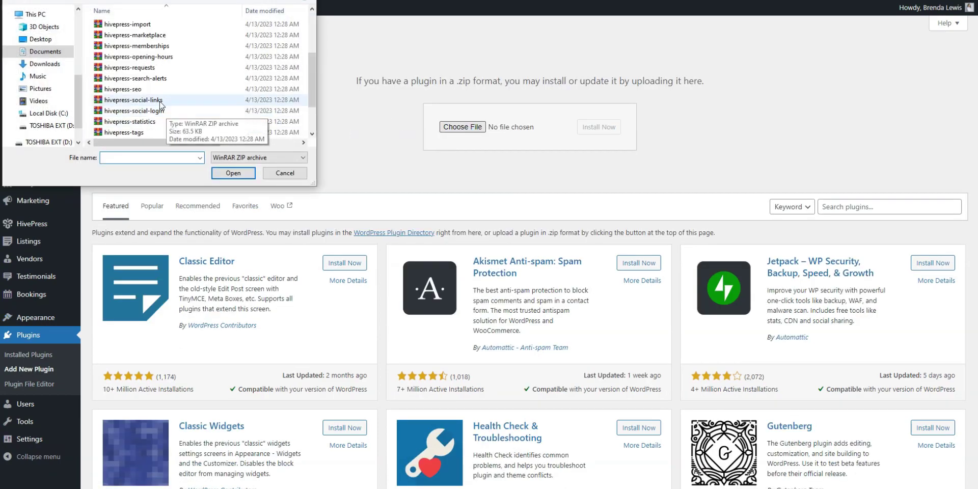
double_click(127, 35)
click(599, 131)
click(130, 113)
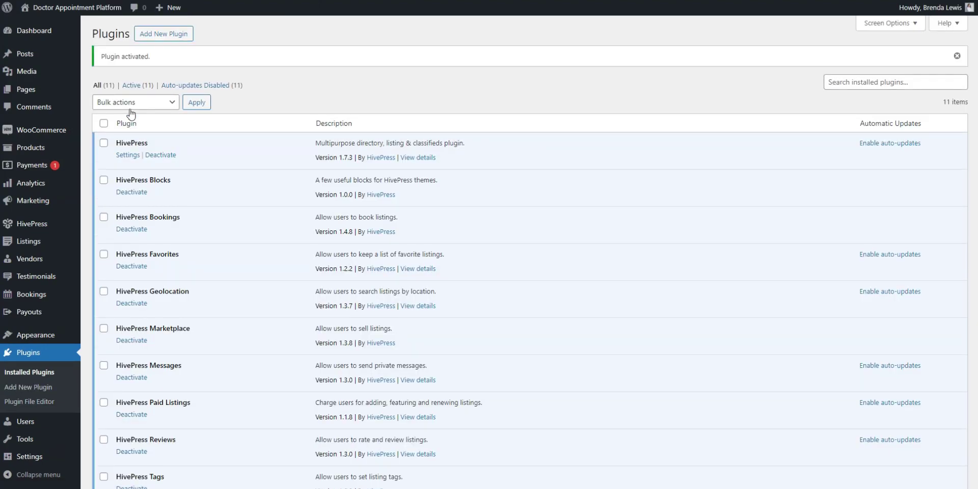
mouse_move(31, 223)
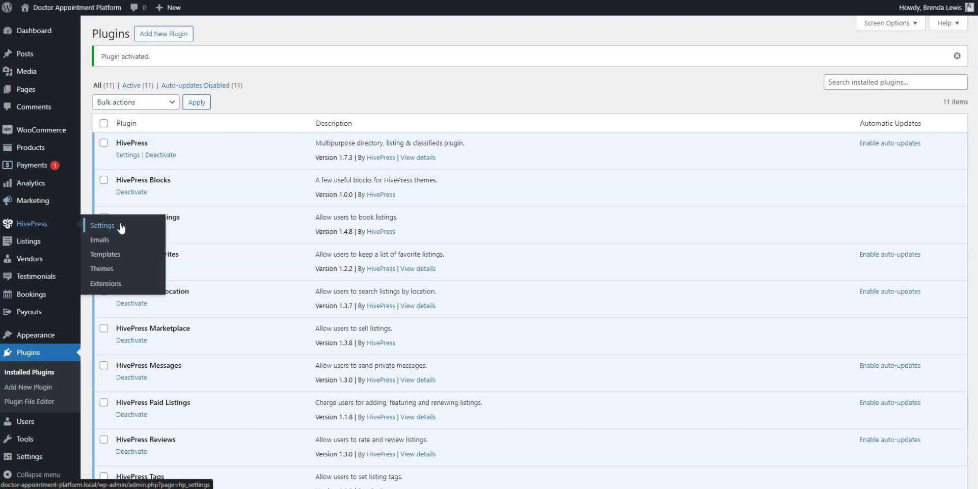
click(119, 223)
Step: Set the Vendors Commission Rate and Commission Fee to 5 each and save
click(195, 60)
scroll(436, 251, down, 1)
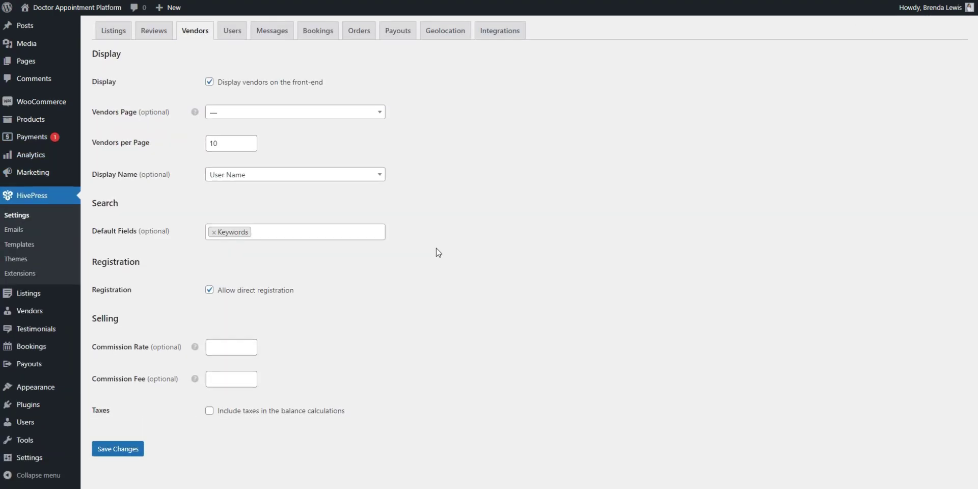
mouse_move(194, 337)
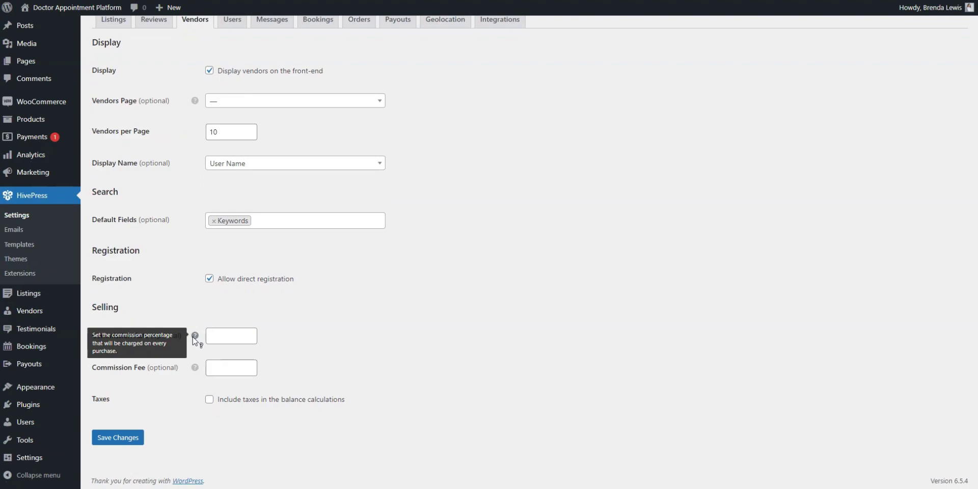
click(234, 336)
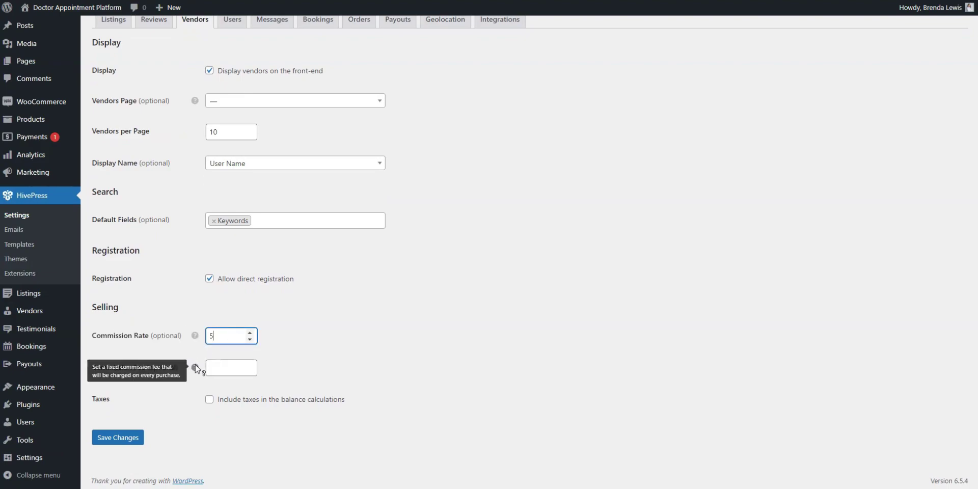
click(223, 366)
text(5)
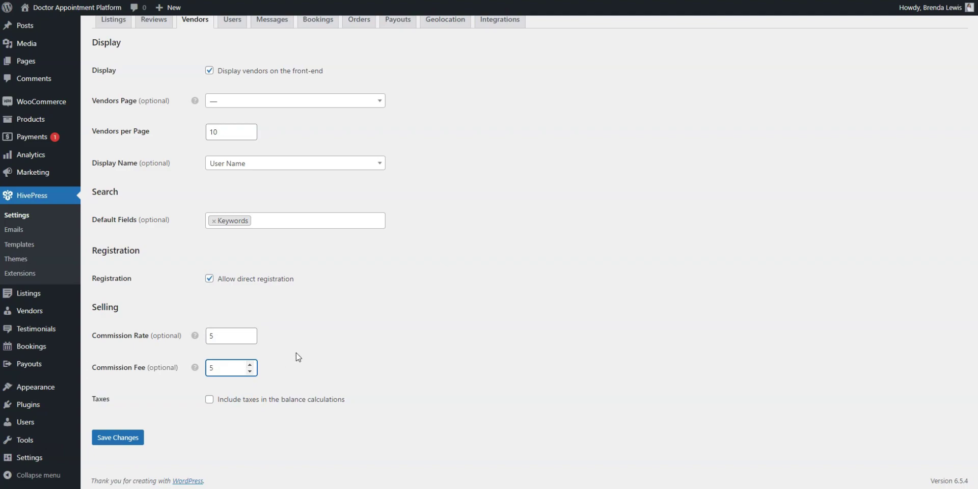
click(140, 434)
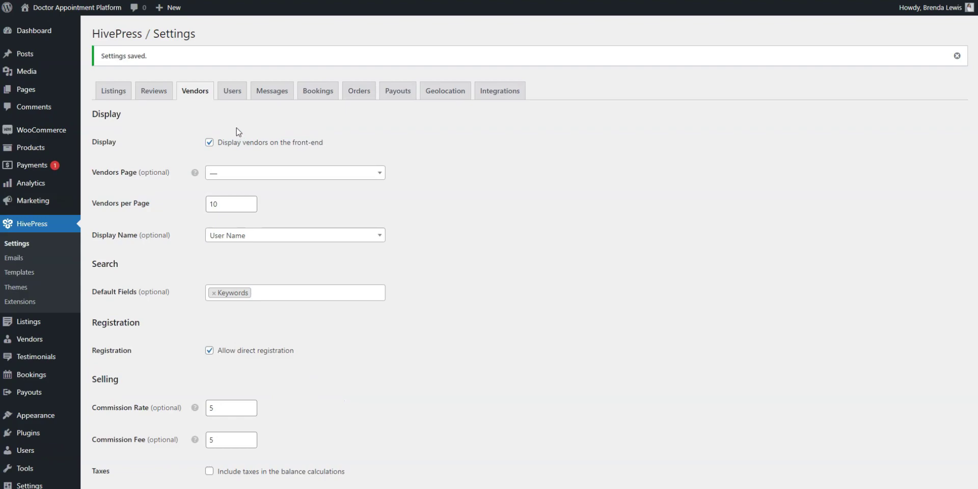
Step: Look through the HivePress Users settings tab
click(232, 92)
scroll(137, 270, down, 1)
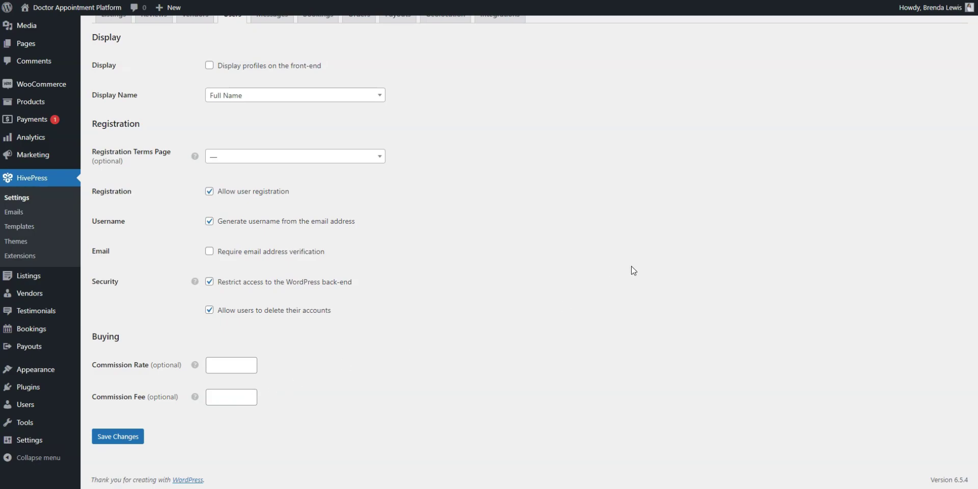
scroll(663, 256, up, 1)
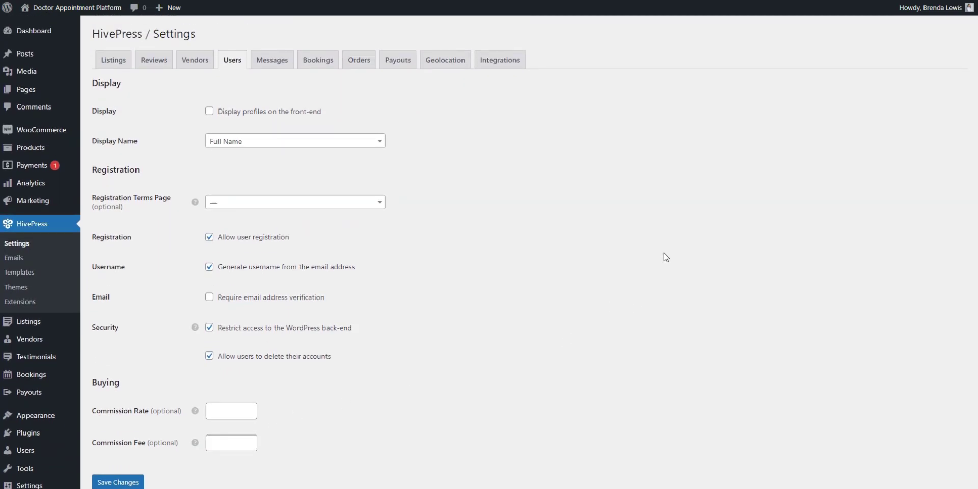
scroll(45, 270, down, 1)
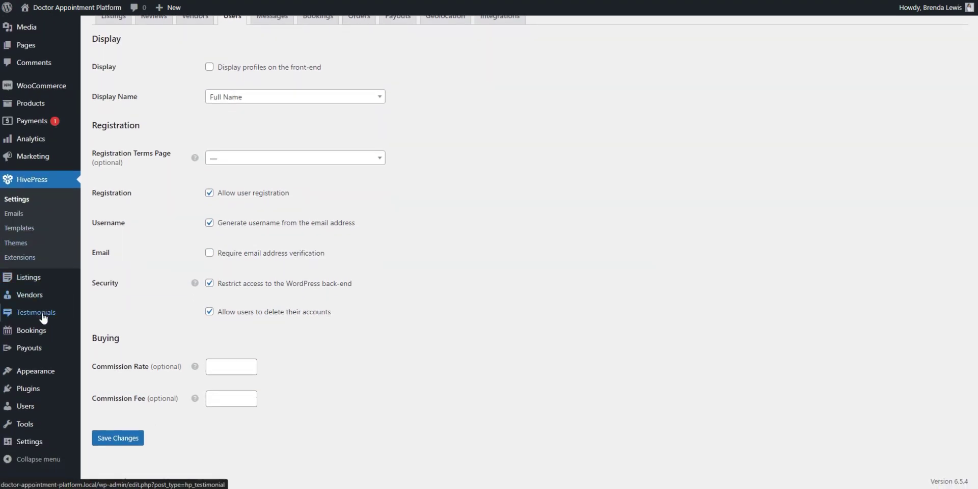
Step: Open Installed Plugins and scroll through the HivePress and WooCommerce plugins
click(28, 388)
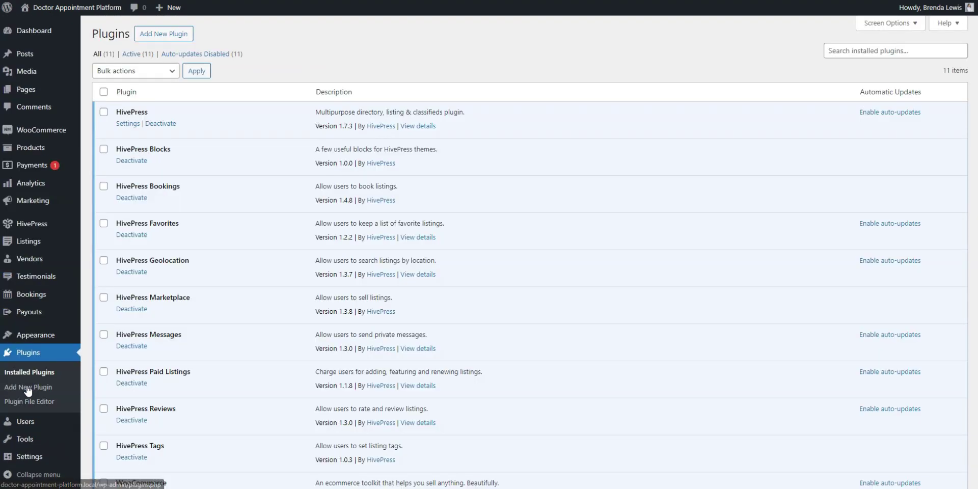
scroll(211, 336, down, 2)
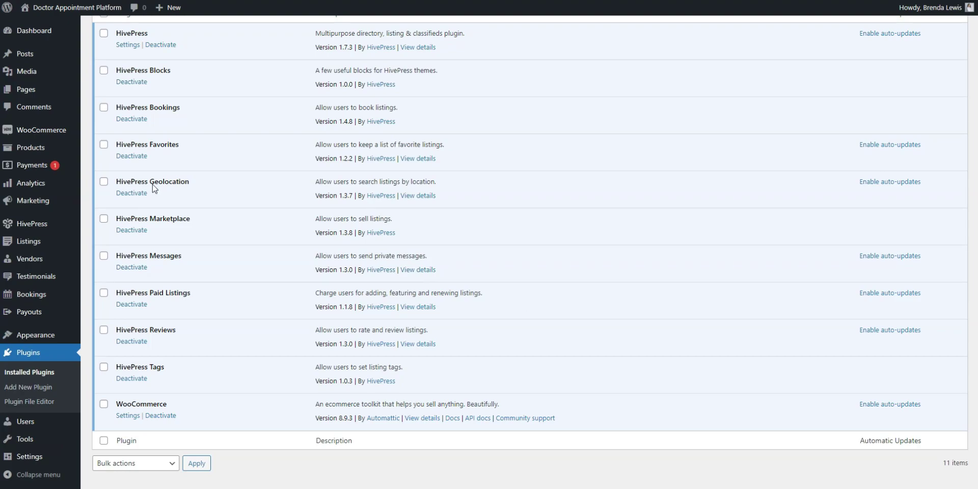
Step: Start a new WooCommerce product from the empty Products page, dismissing the tutorial
mouse_move(54, 139)
click(54, 146)
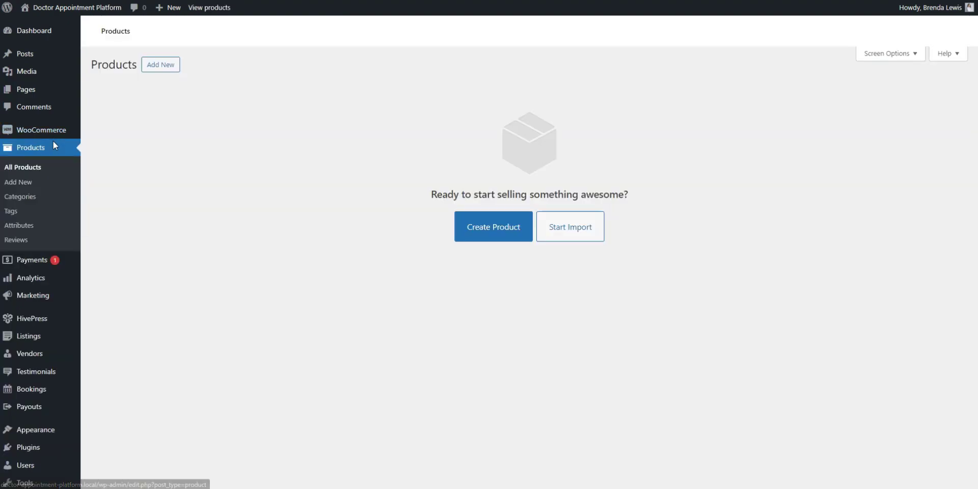
click(500, 235)
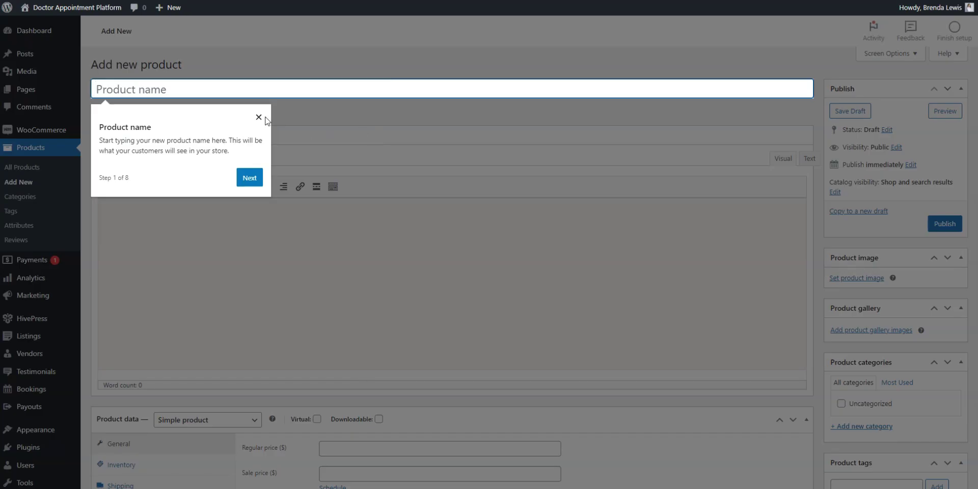
click(259, 118)
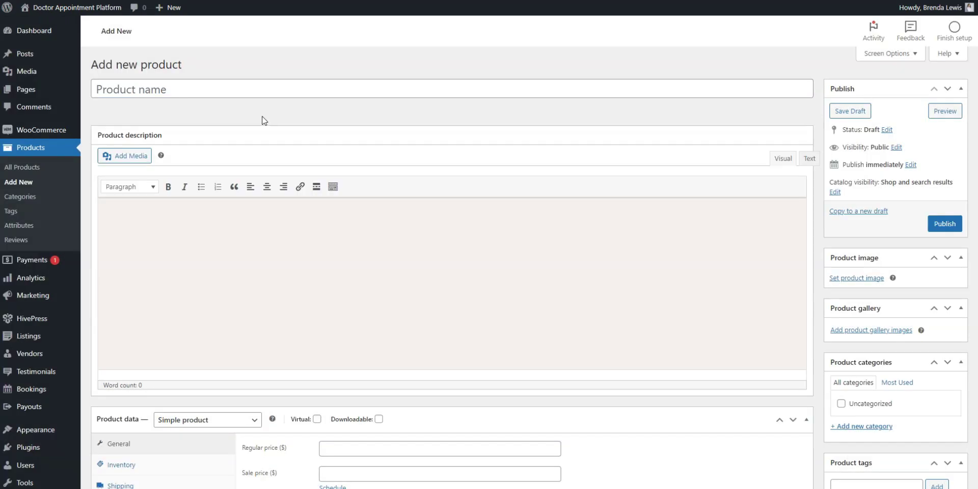
Step: Name the product Premium, set regular price 55, mark it virtual and publish
click(295, 97)
text(Premium)
scroll(319, 228, down, 2)
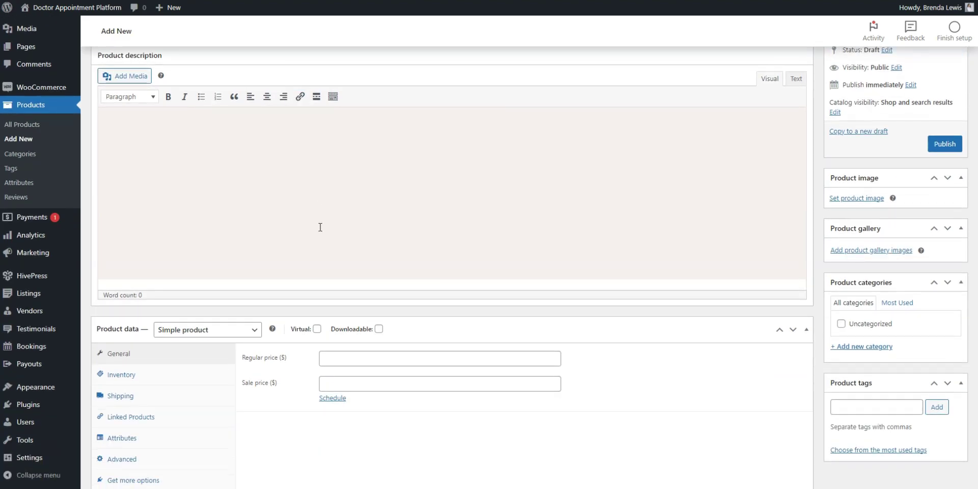
click(328, 361)
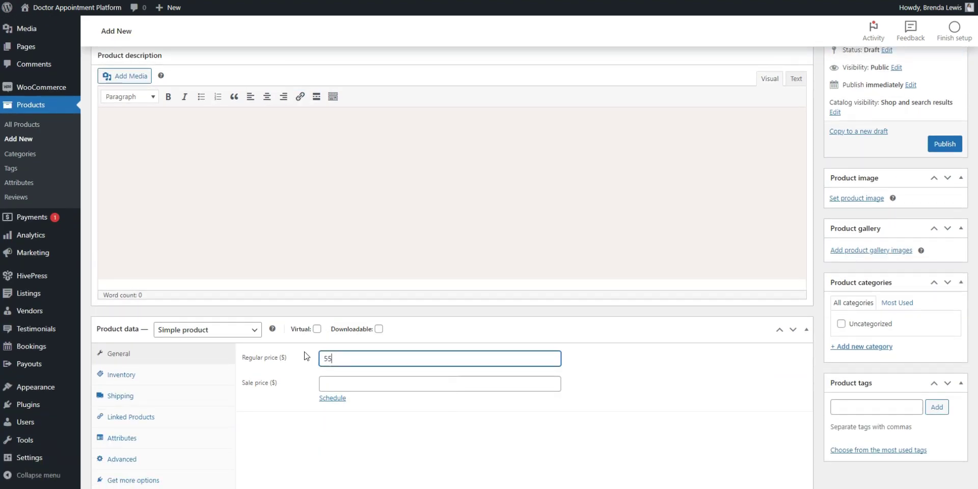
click(316, 329)
click(956, 145)
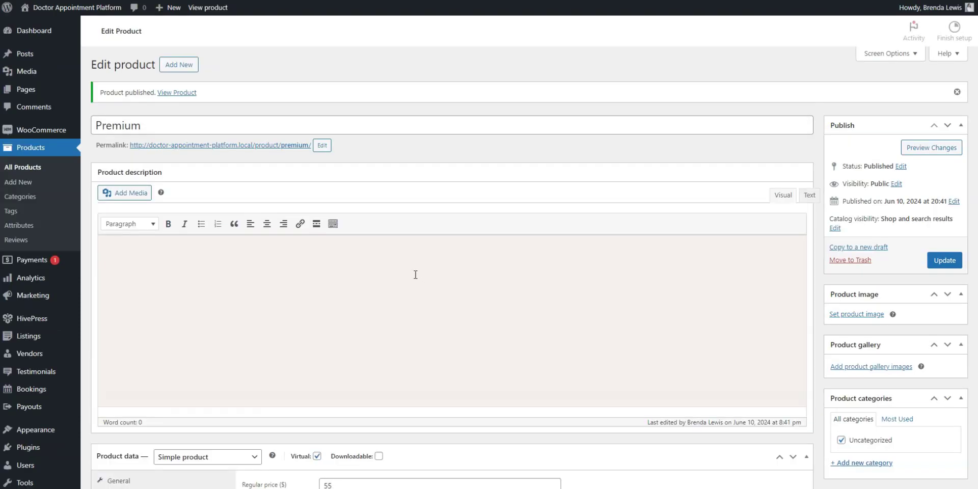
Step: Go to the HivePress listing packages list
scroll(255, 288, down, 2)
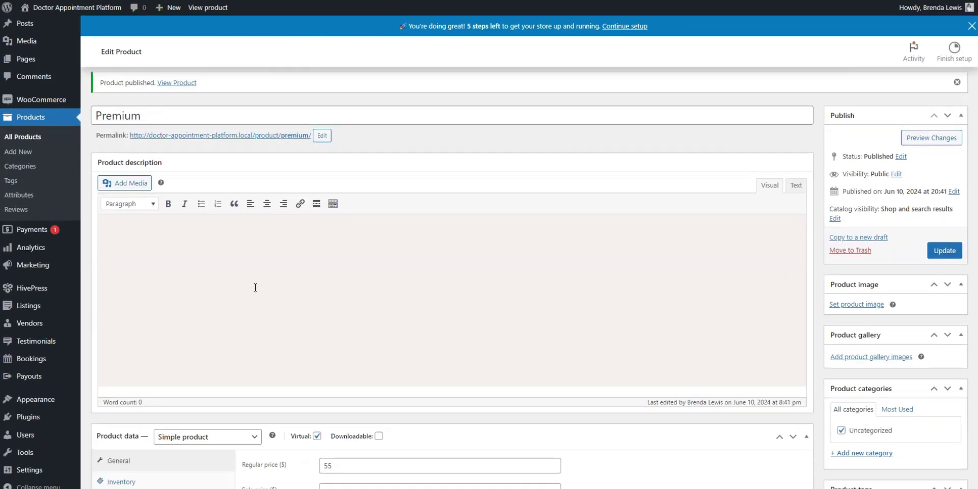
mouse_move(33, 297)
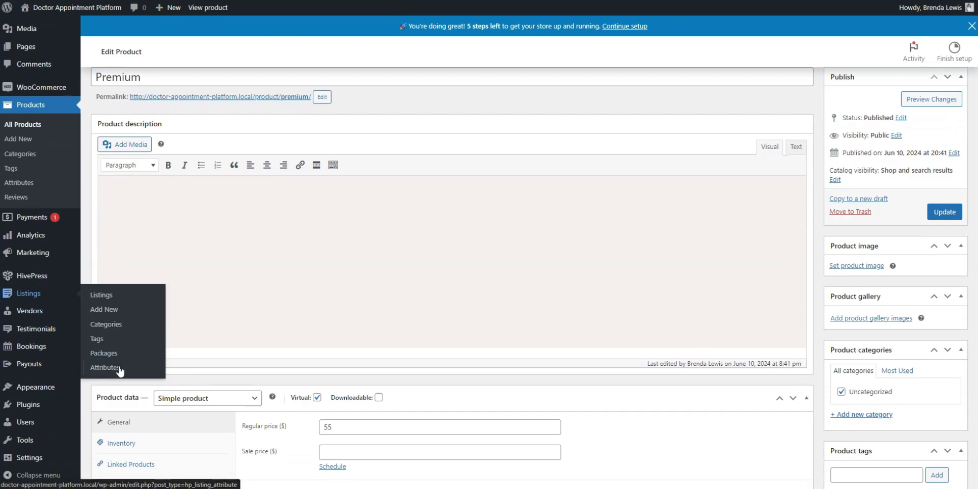
click(137, 353)
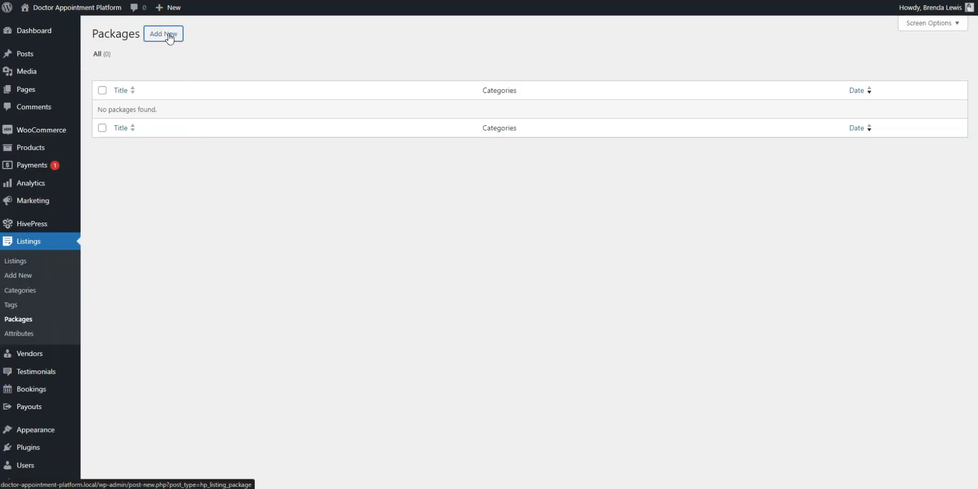
Step: Publish a recommended Premium package with a feature list, 5 listings, 90 days, linked to the Premium product
click(164, 33)
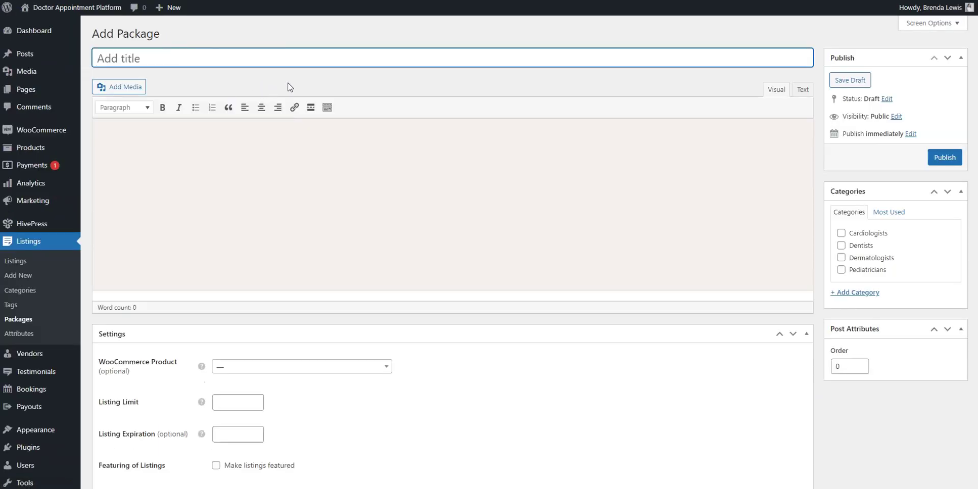
text(Premium)
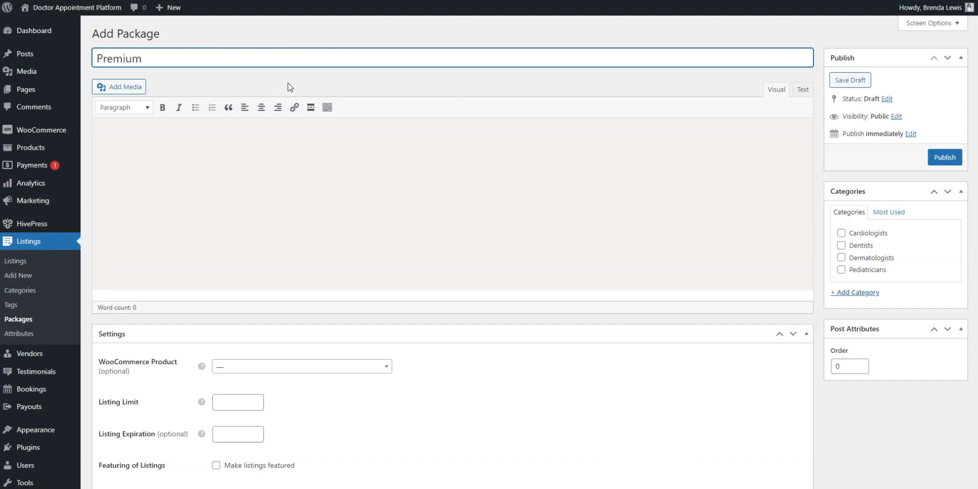
scroll(288, 86, down, 1)
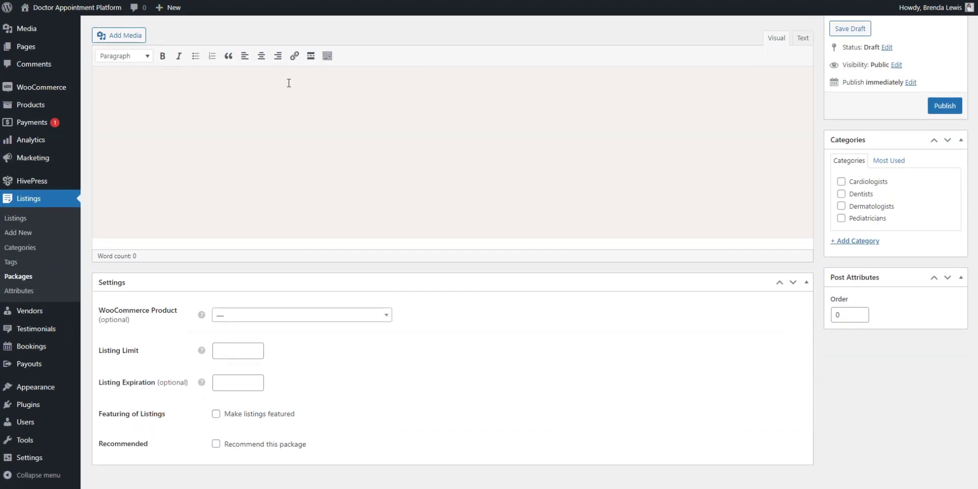
text(Post up to 5 listings 90-day expiration 1 free promotion)
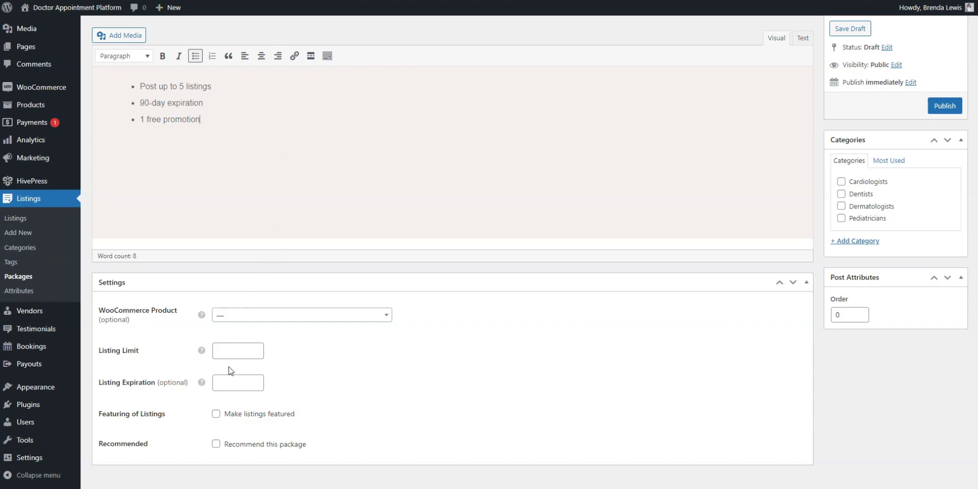
click(233, 350)
click(230, 383)
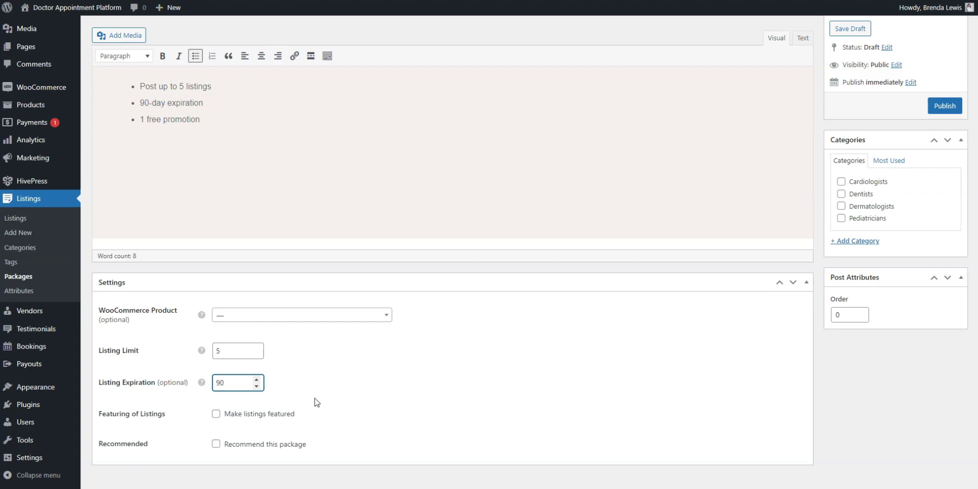
click(218, 445)
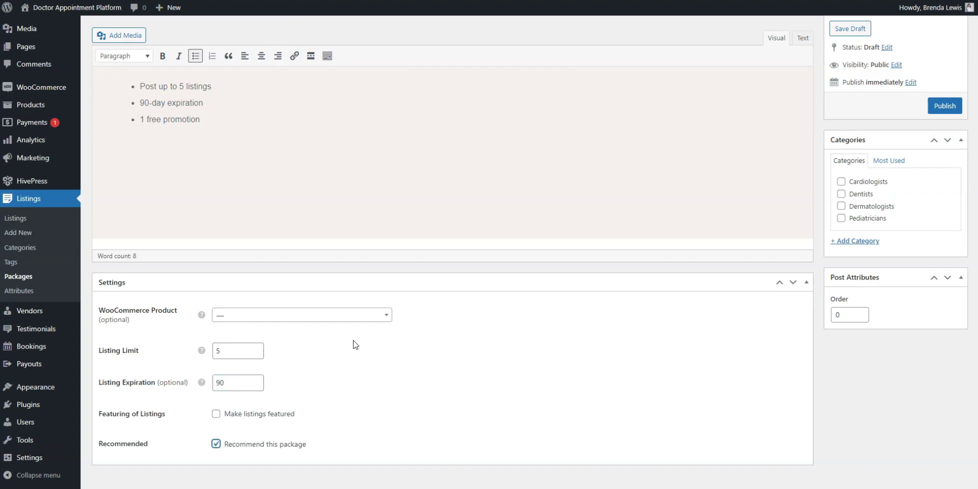
click(351, 317)
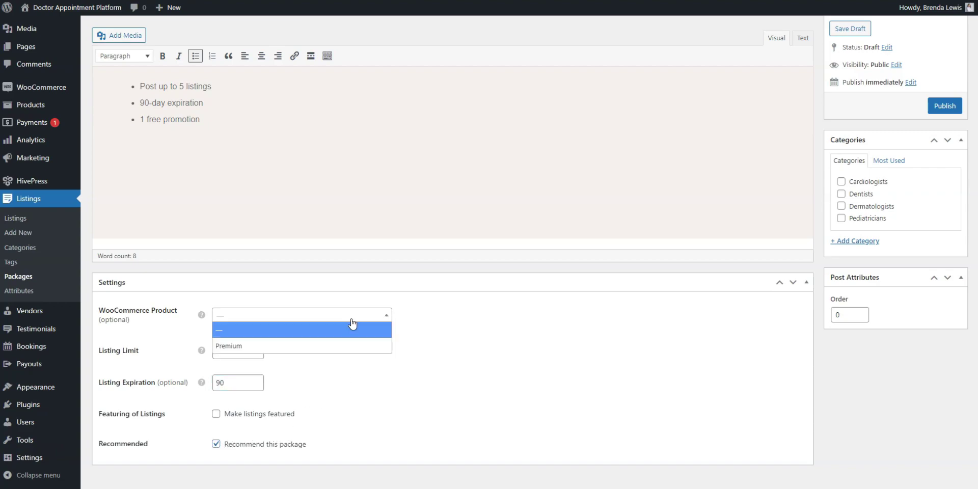
click(241, 347)
scroll(476, 350, up, 1)
click(934, 159)
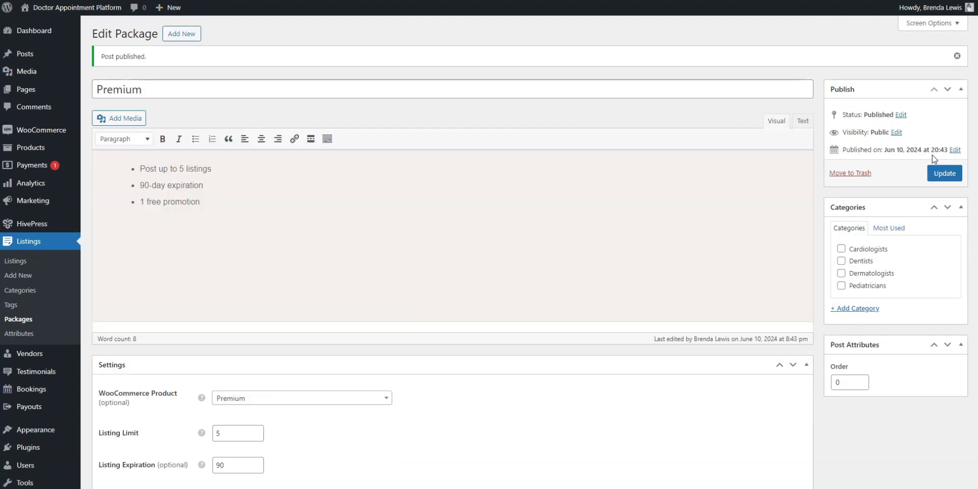
Step: Publish the Free listing package with 1 listing for 30 days, then visit the front-end site
click(185, 34)
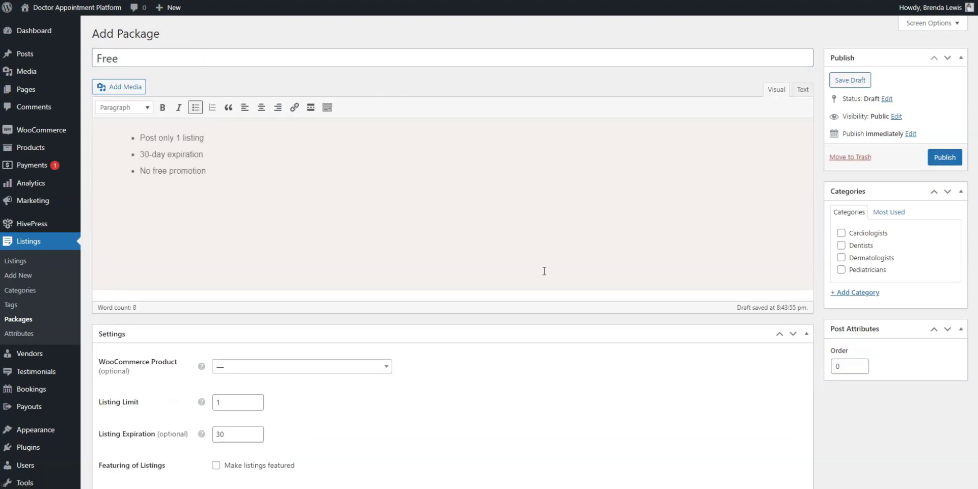
scroll(544, 268, down, 1)
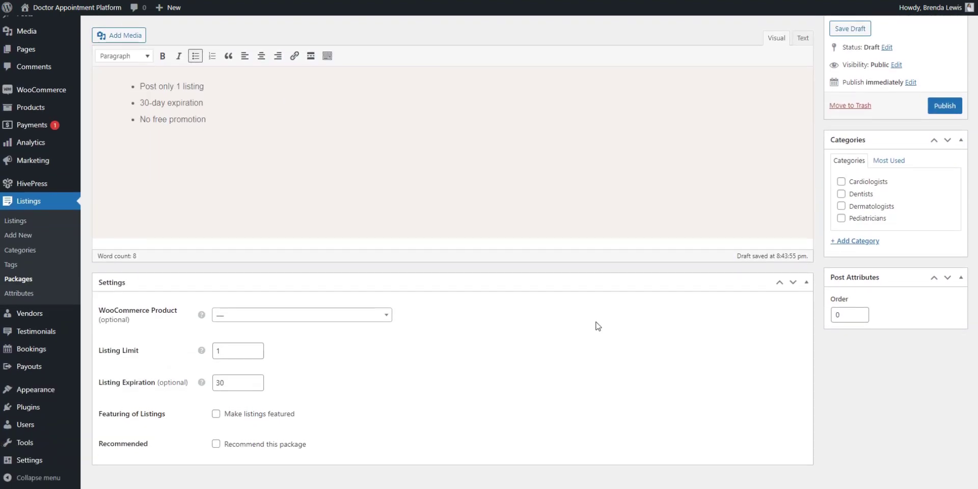
scroll(597, 325, up, 1)
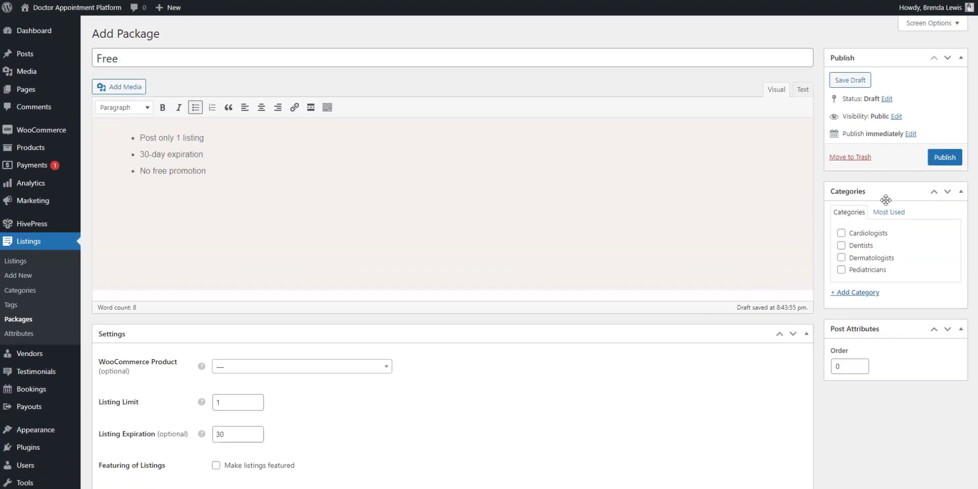
click(943, 158)
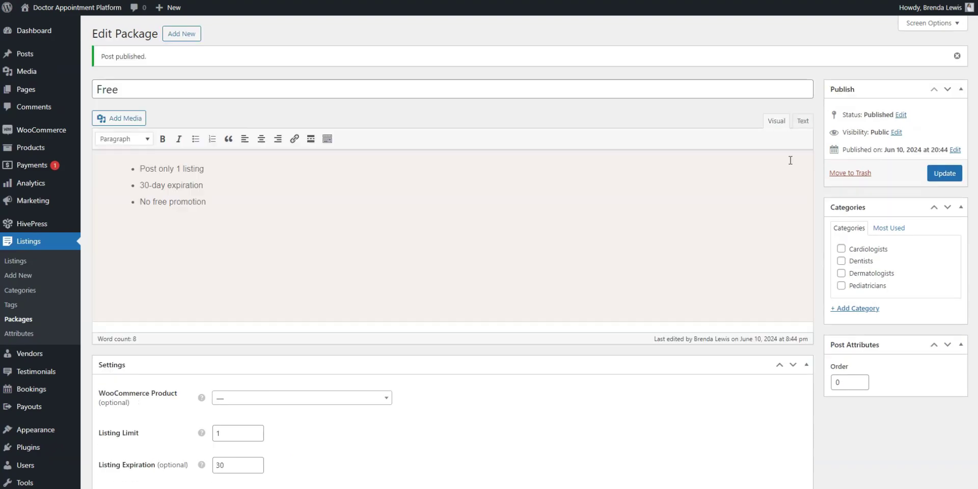
click(99, 8)
Step: Submit the new doctor listing and buy the Premium package, reaching the $55.00 checkout
click(894, 43)
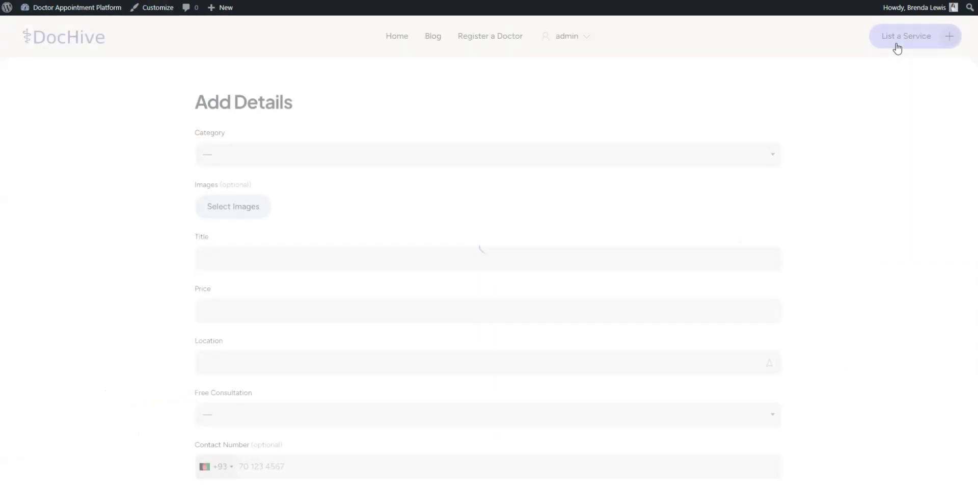
scroll(883, 178, down, 2)
scroll(885, 177, down, 10)
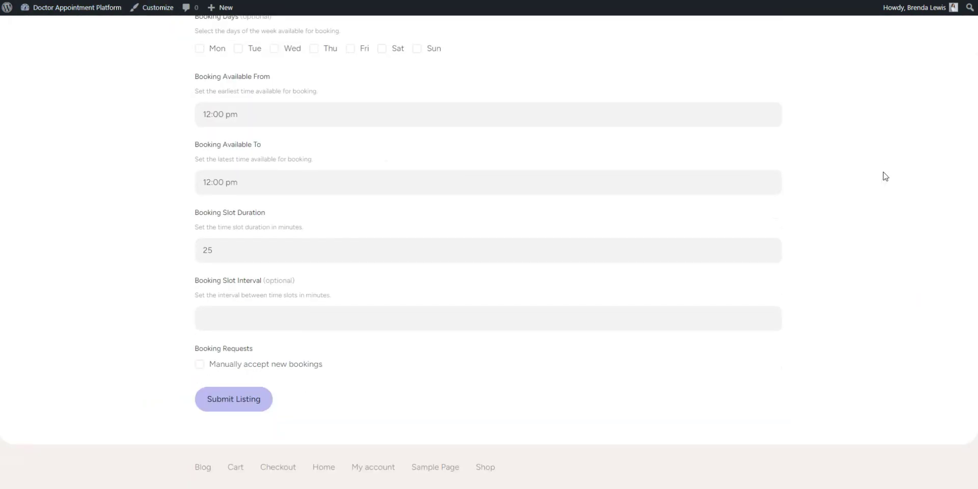
click(255, 396)
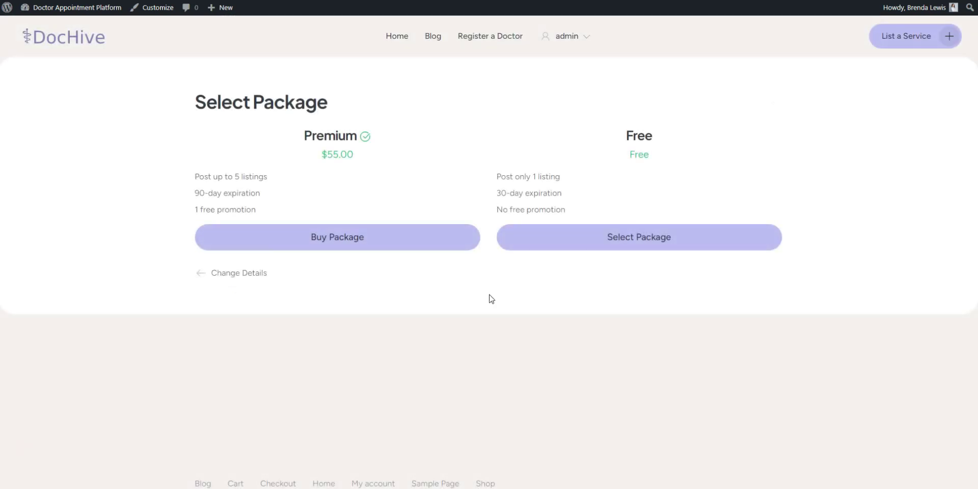
click(343, 244)
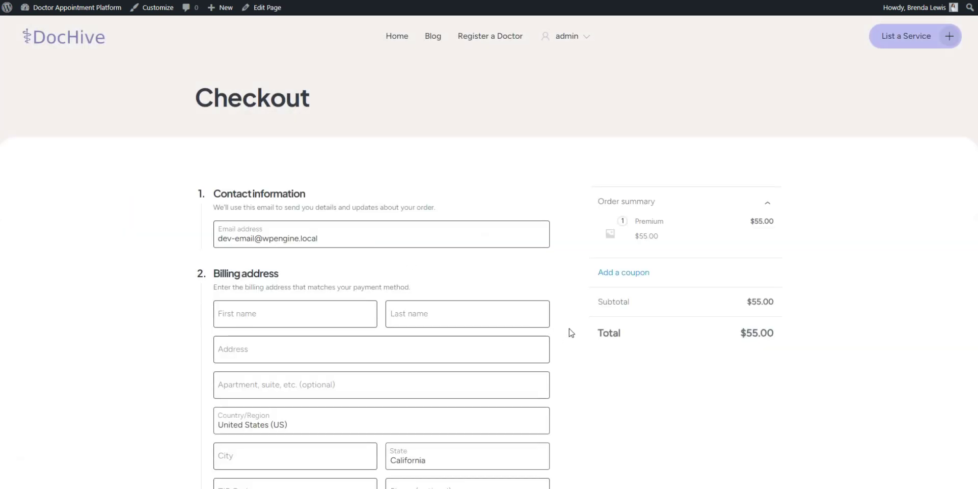
scroll(687, 383, down, 1)
scroll(712, 375, up, 1)
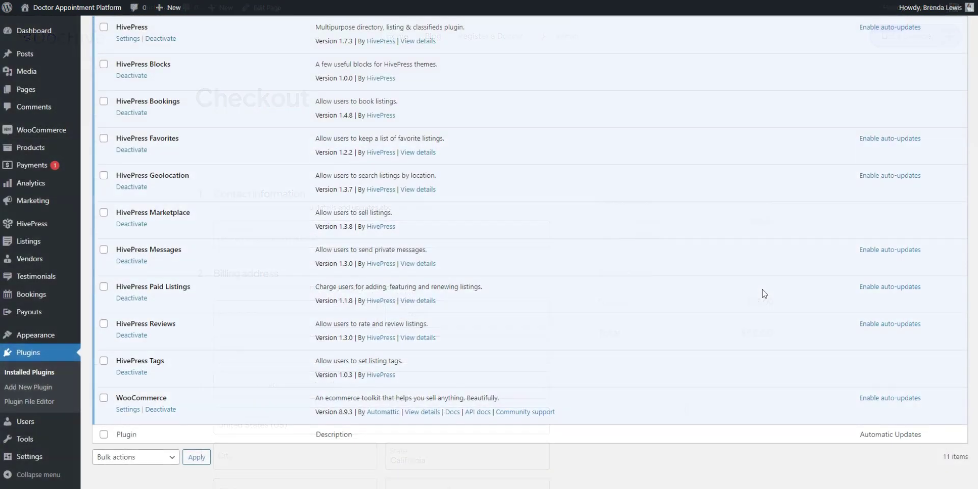
scroll(762, 290, up, 1)
scroll(755, 309, up, 3)
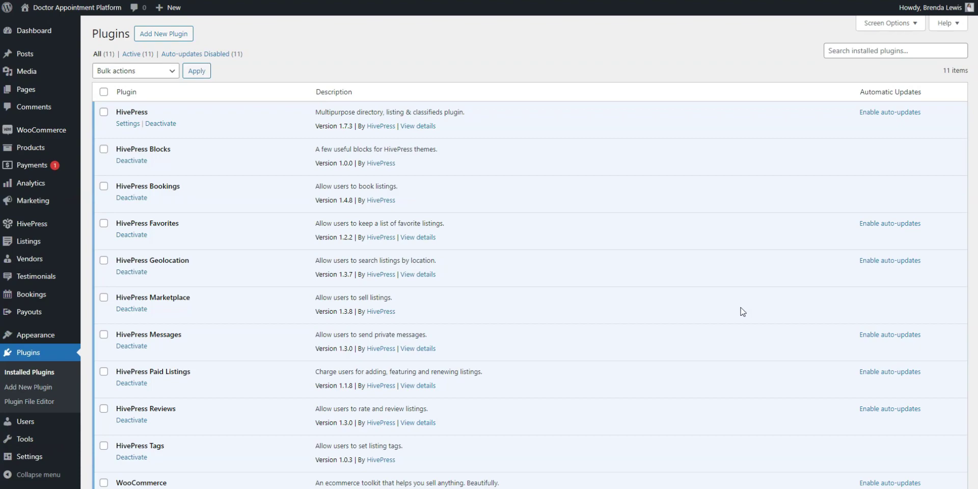
Step: Publish a virtual WooCommerce product named Featured with a regular price of 10
click(33, 148)
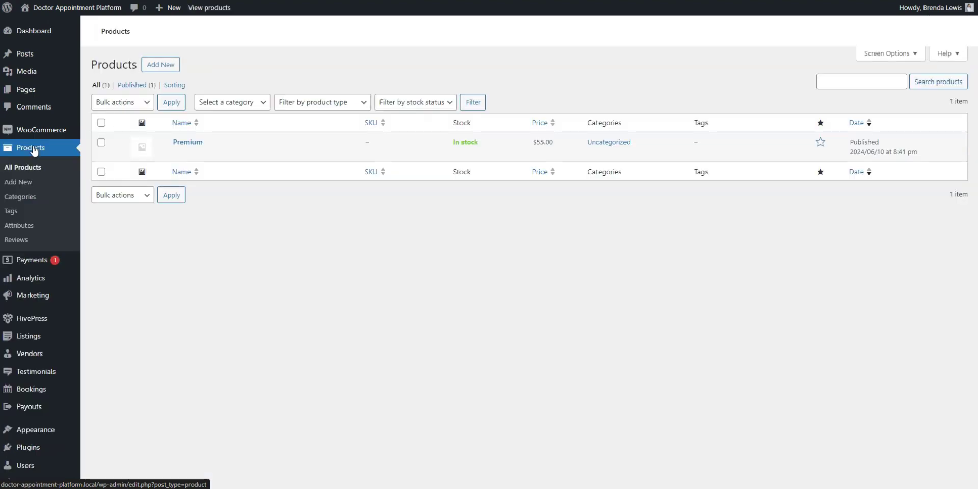
click(162, 81)
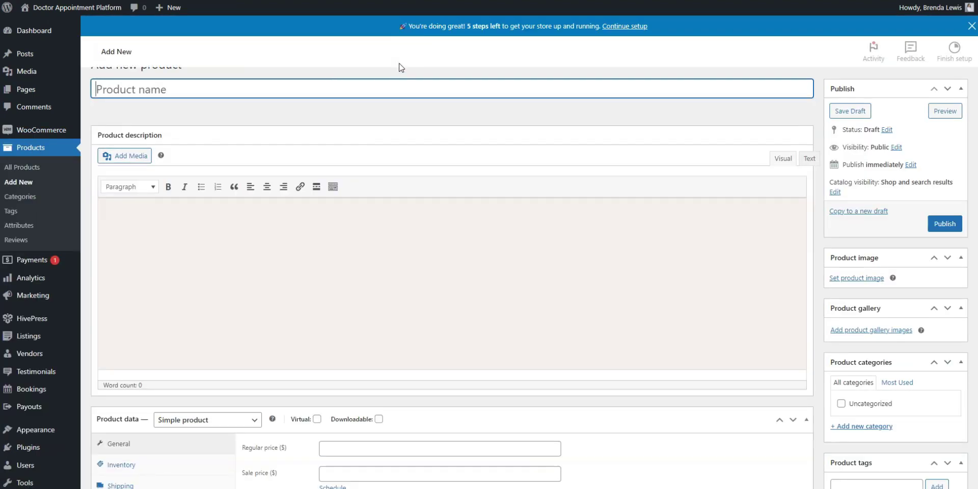
text(Featured)
scroll(336, 399, down, 1)
click(317, 374)
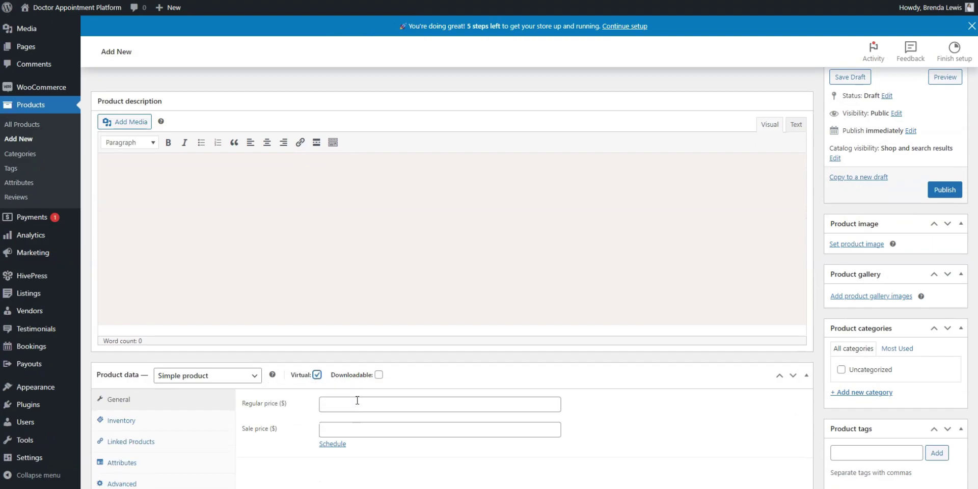
click(356, 402)
text(10)
click(946, 190)
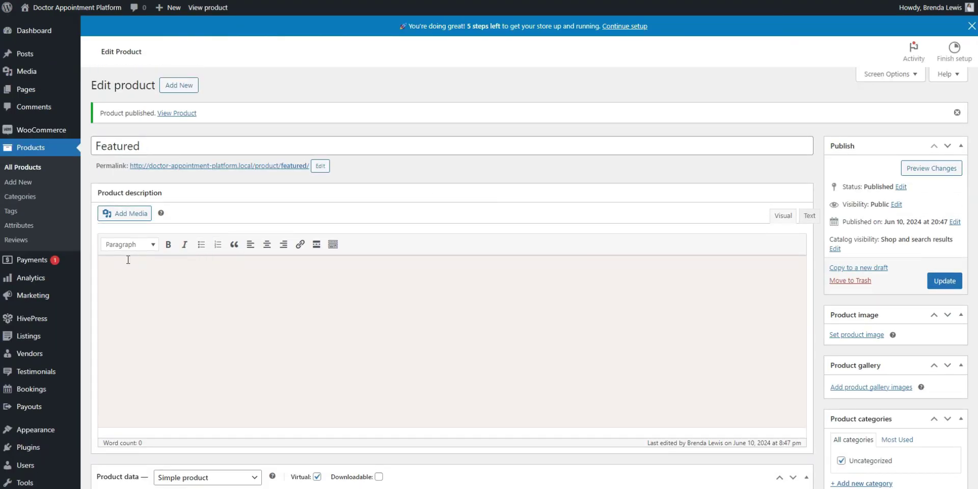
Step: In HivePress settings, set Featured as the featuring product with period 10 and save
mouse_move(36, 318)
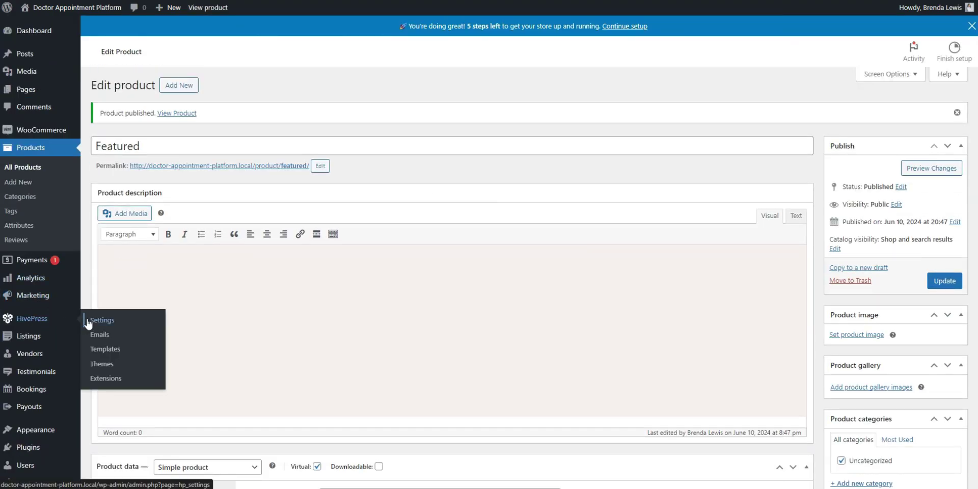
click(92, 321)
scroll(544, 304, down, 6)
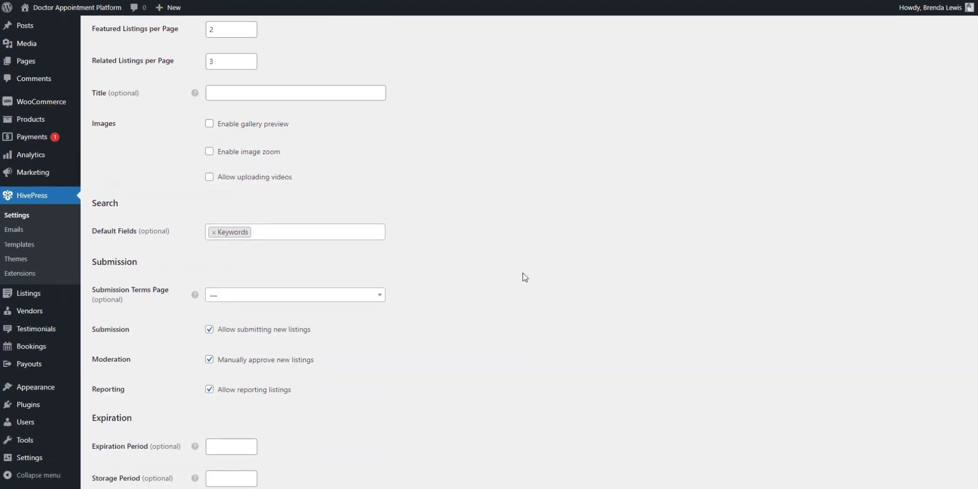
scroll(484, 257, down, 3)
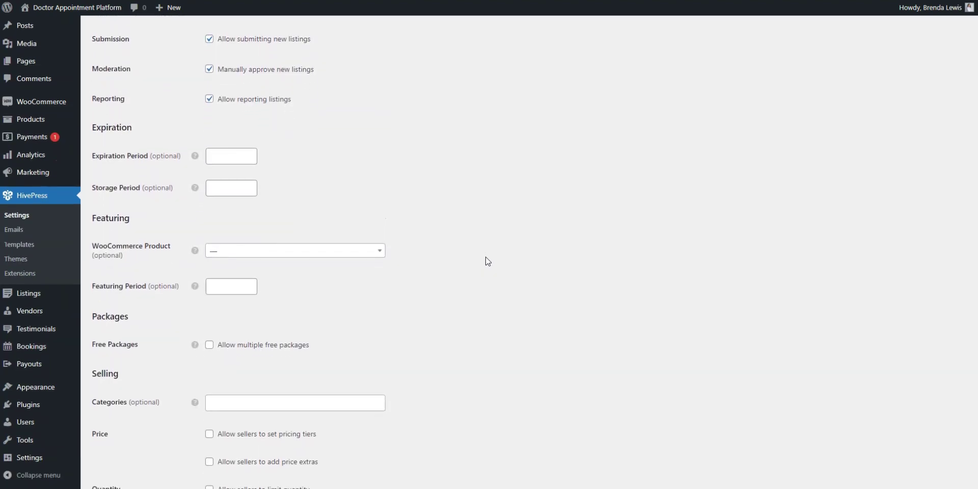
mouse_move(193, 251)
click(224, 251)
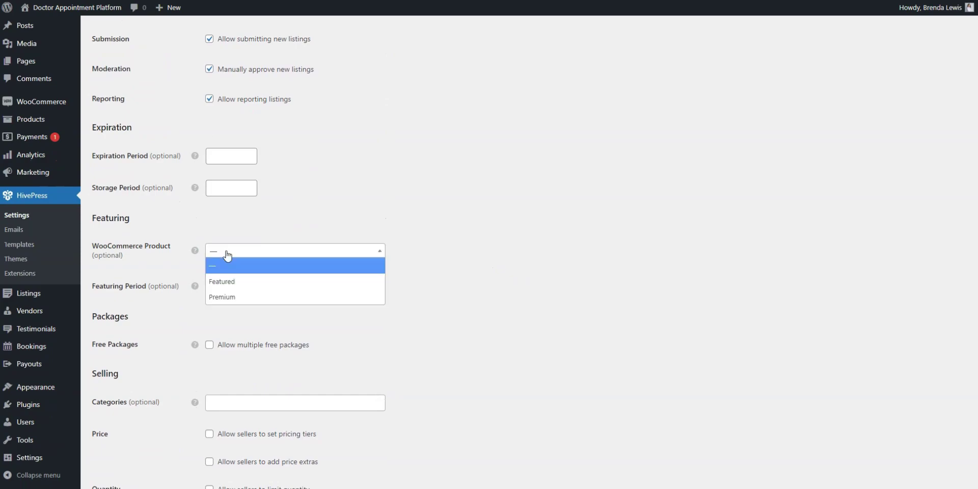
click(227, 275)
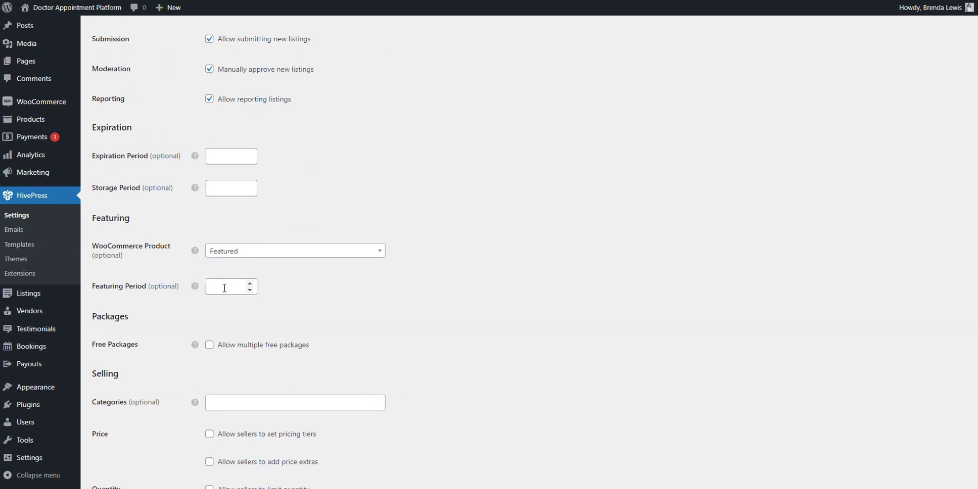
click(224, 287)
scroll(297, 288, down, 4)
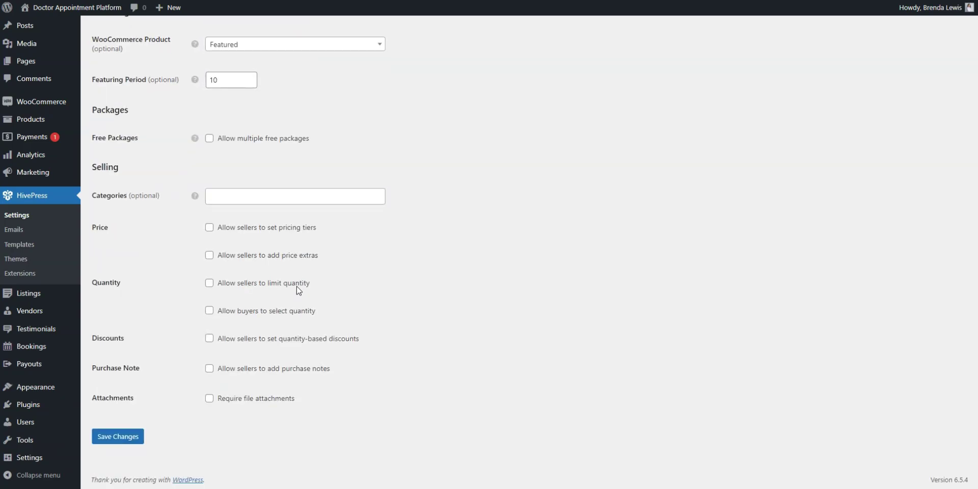
click(117, 438)
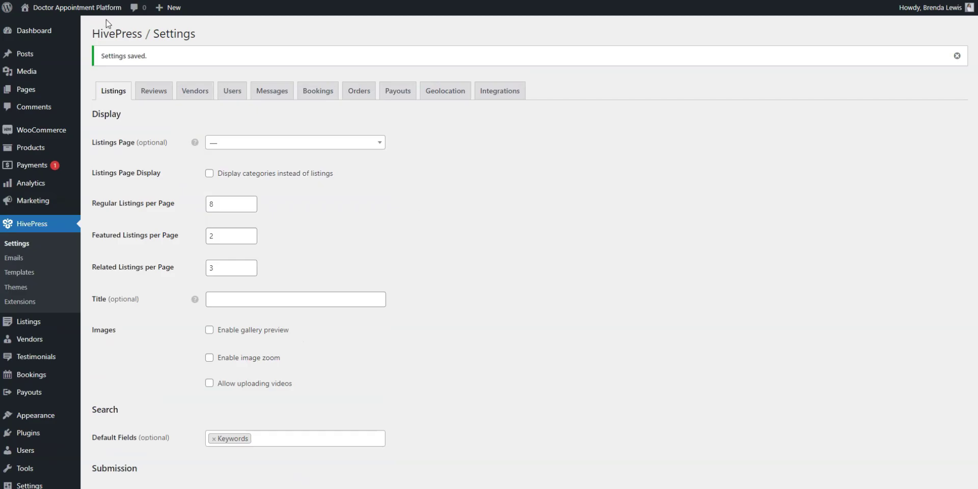
Step: From the front-end account listings, feature Professional Teeth Cleaning to reach the $10.00 checkout
click(71, 7)
mouse_move(580, 39)
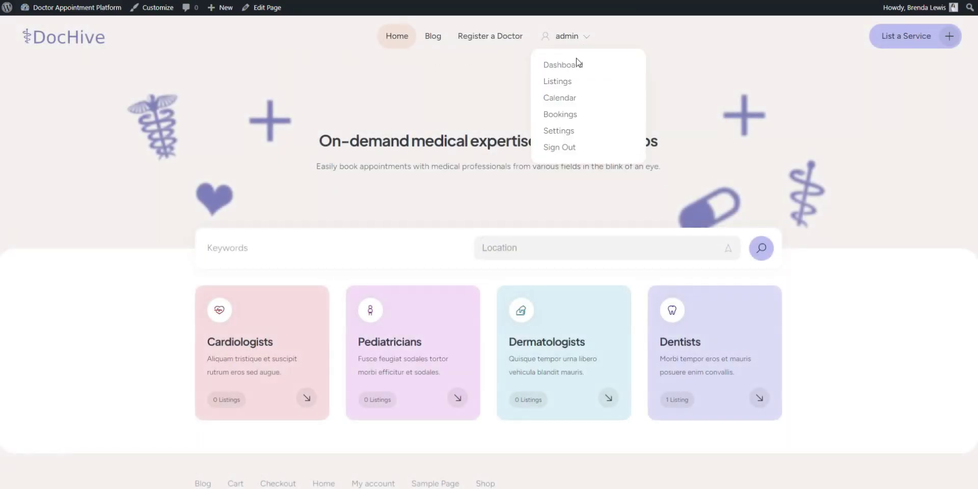
click(566, 81)
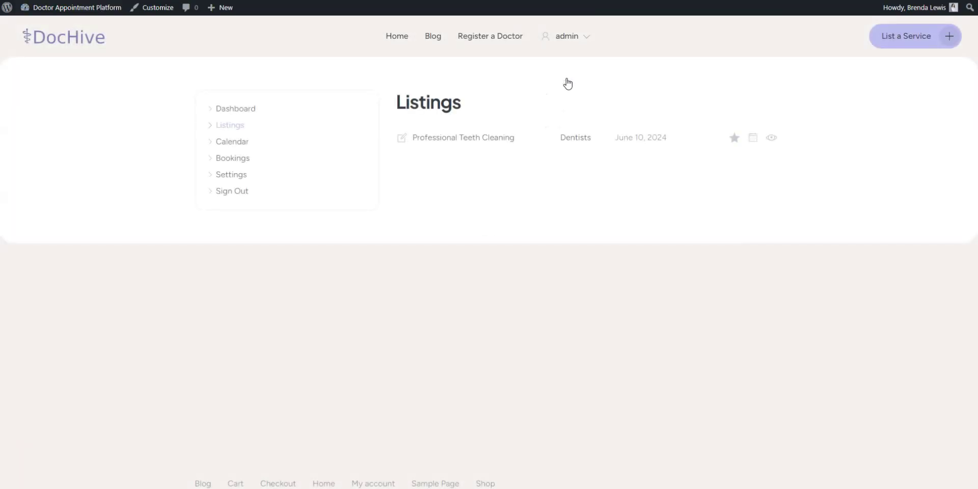
click(734, 139)
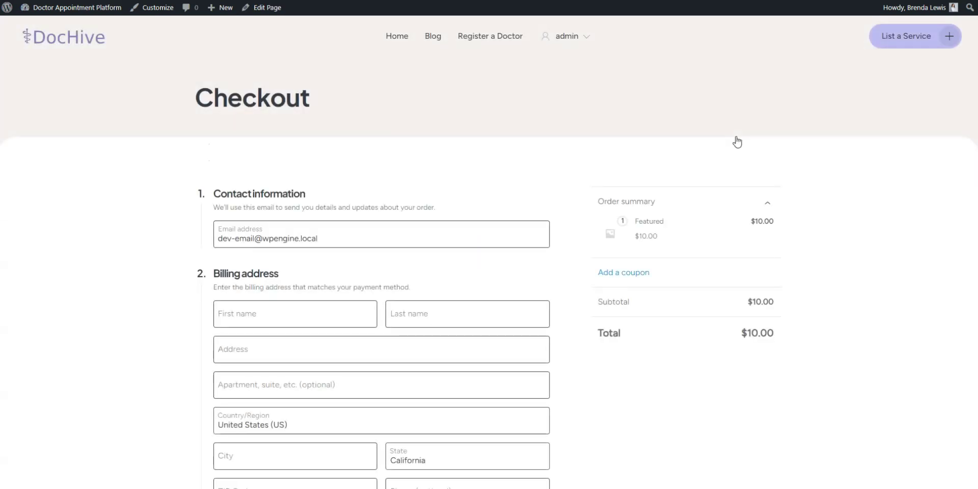
scroll(711, 243, down, 1)
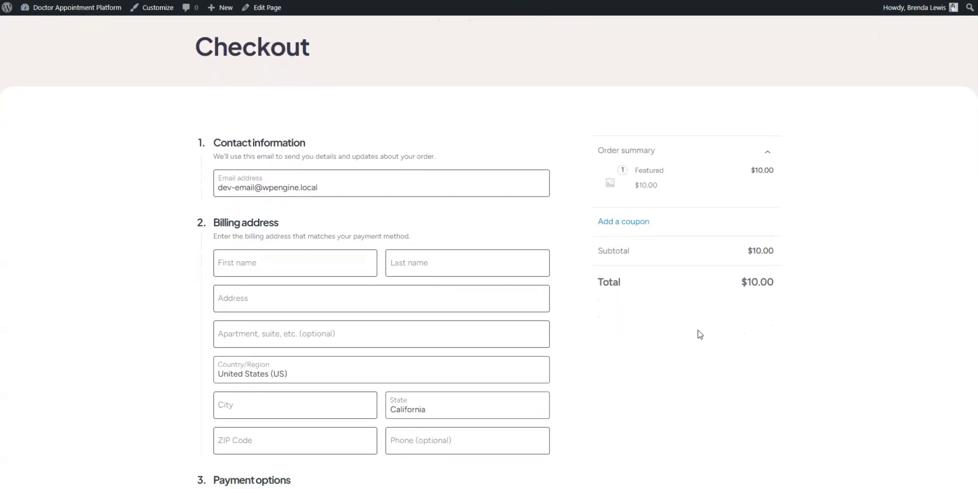
scroll(700, 334, up, 1)
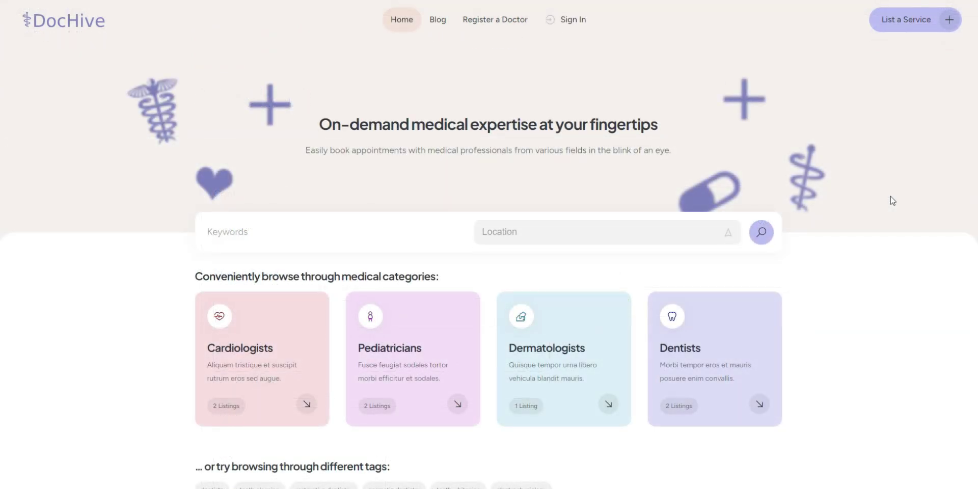
Step: Scroll the homepage, advance the Top Doctors carousel three times, and continue down to Top Services
scroll(892, 200, down, 2)
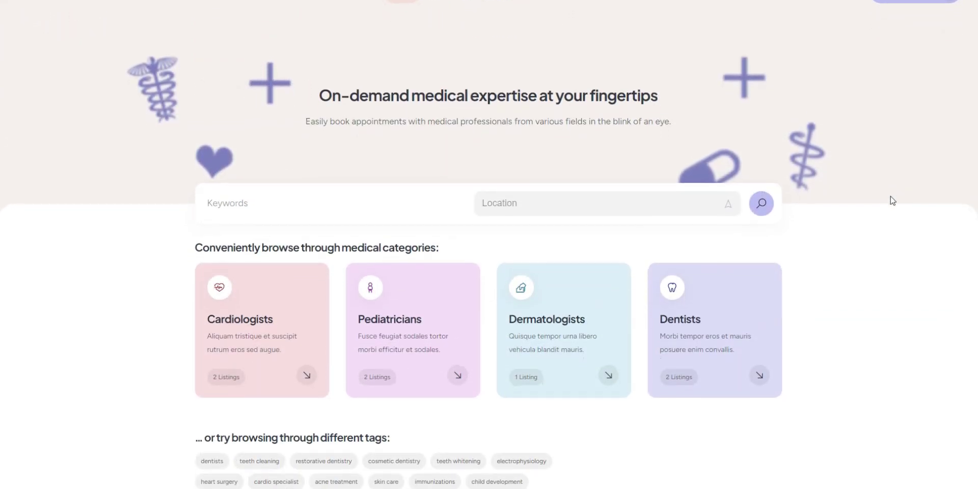
scroll(892, 200, down, 2)
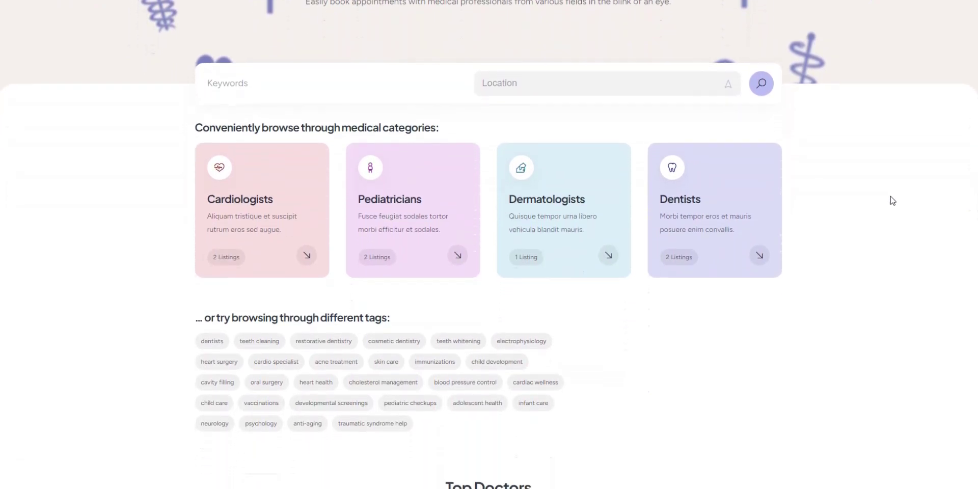
scroll(892, 200, down, 3)
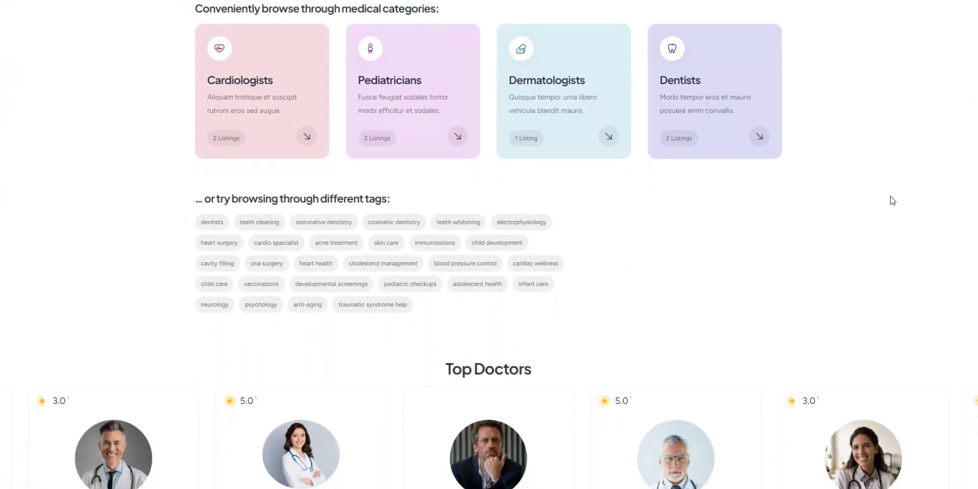
scroll(892, 200, down, 3)
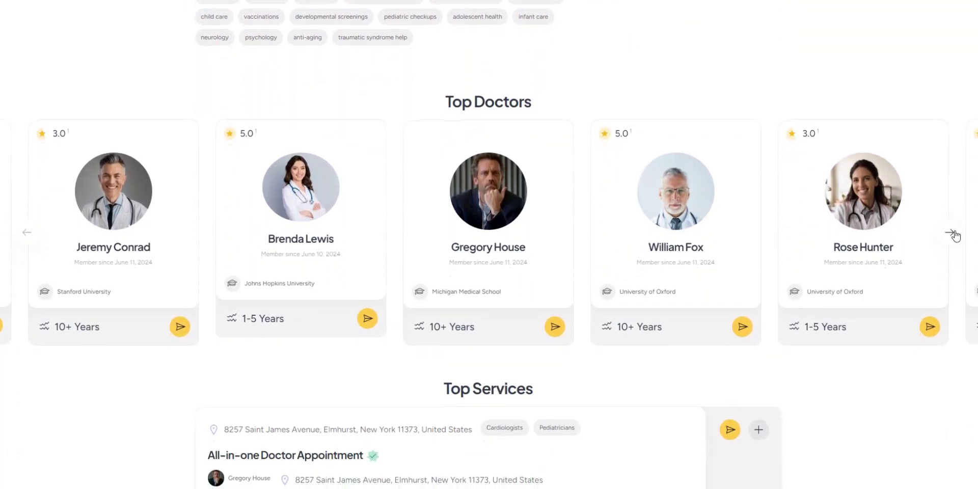
click(953, 234)
click(954, 235)
click(954, 235)
scroll(916, 366, down, 3)
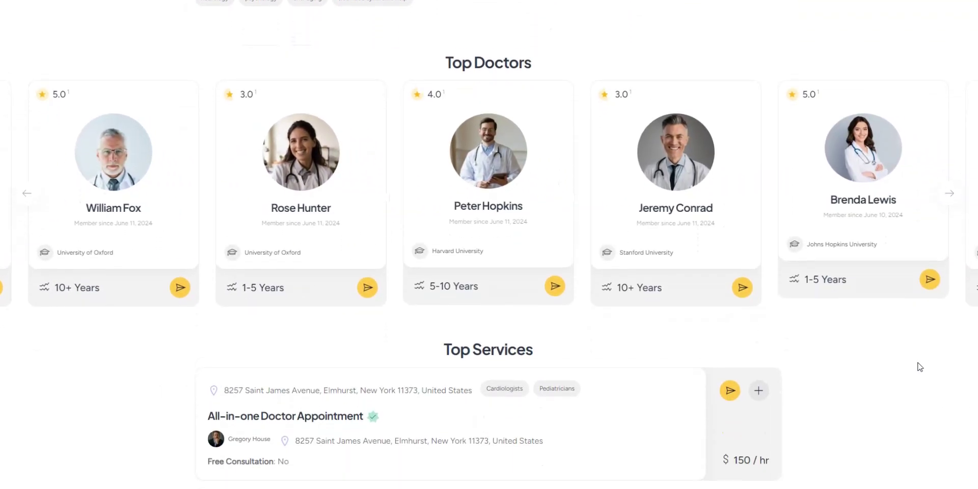
scroll(920, 367, down, 3)
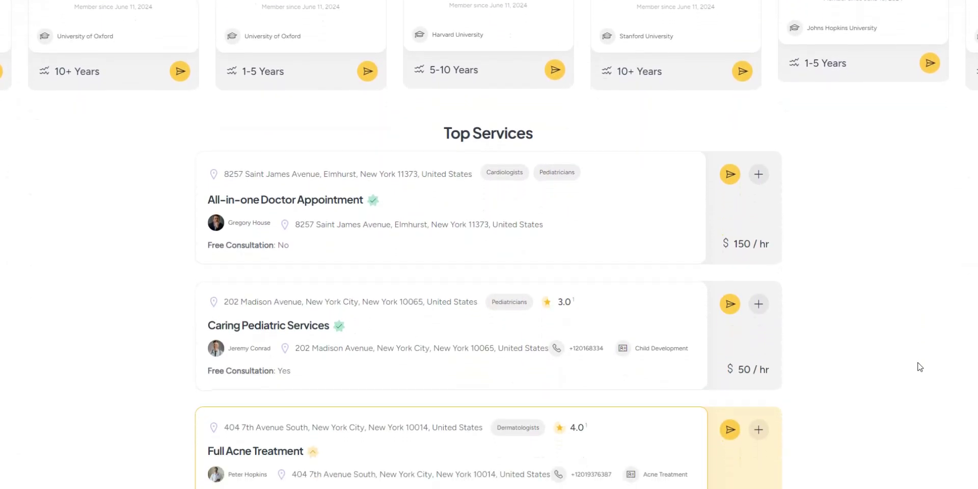